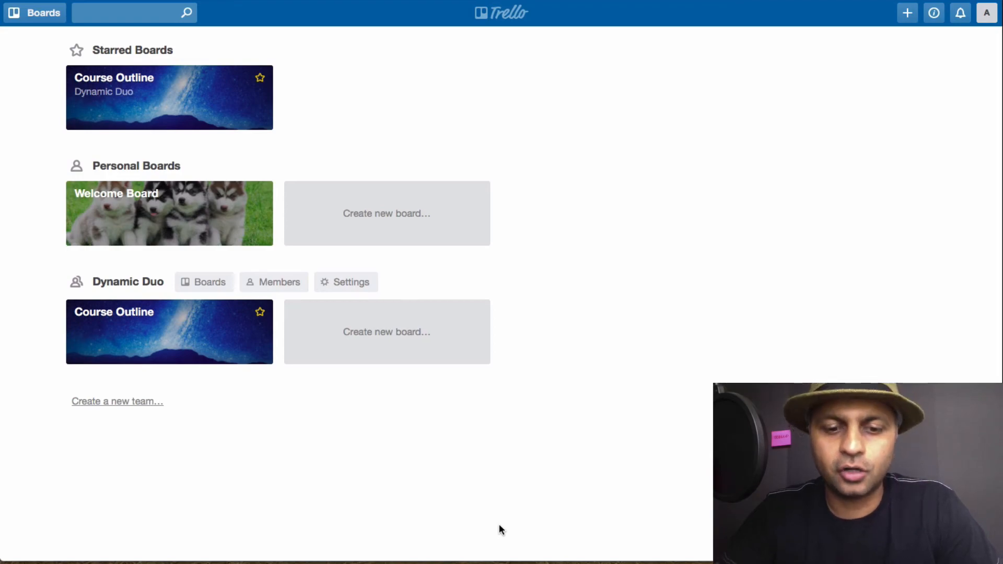
left_click(494, 25, "super")
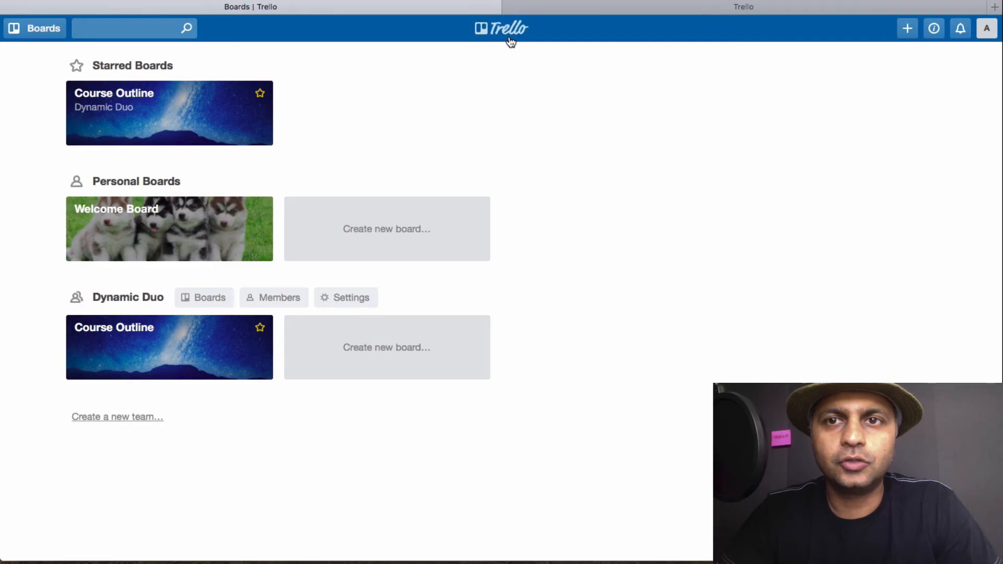
left_click(635, 10)
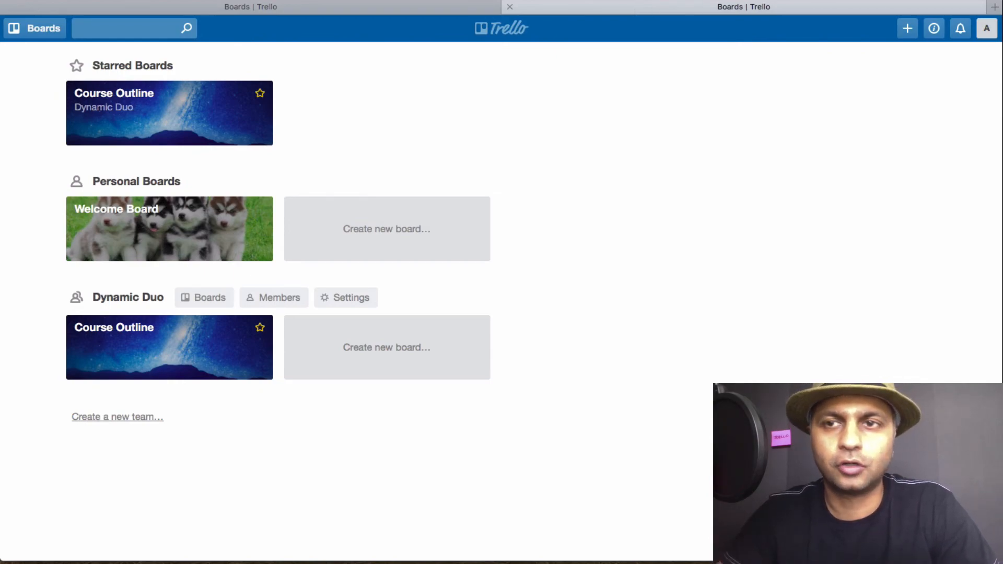
left_click(995, 7)
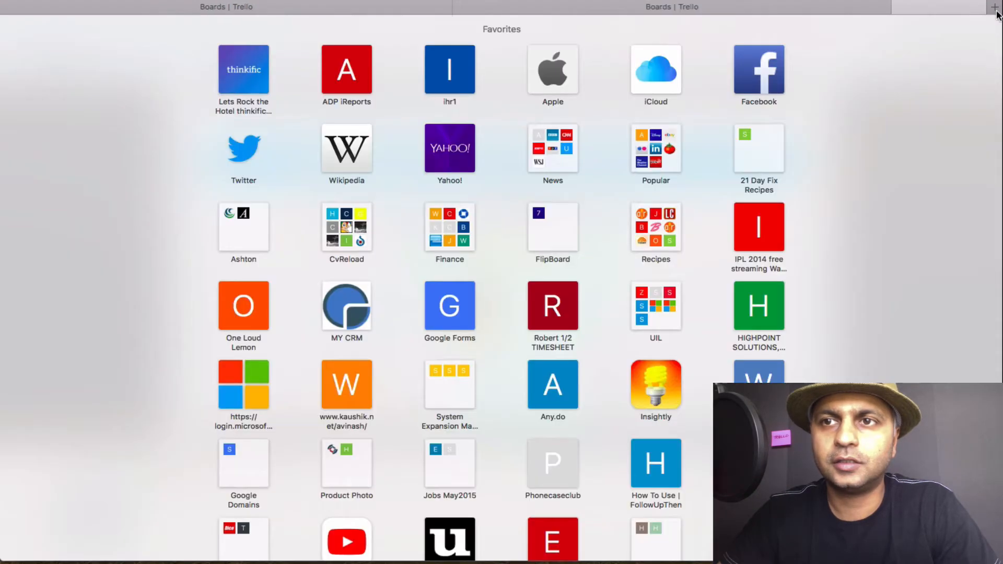
type("trello.com")
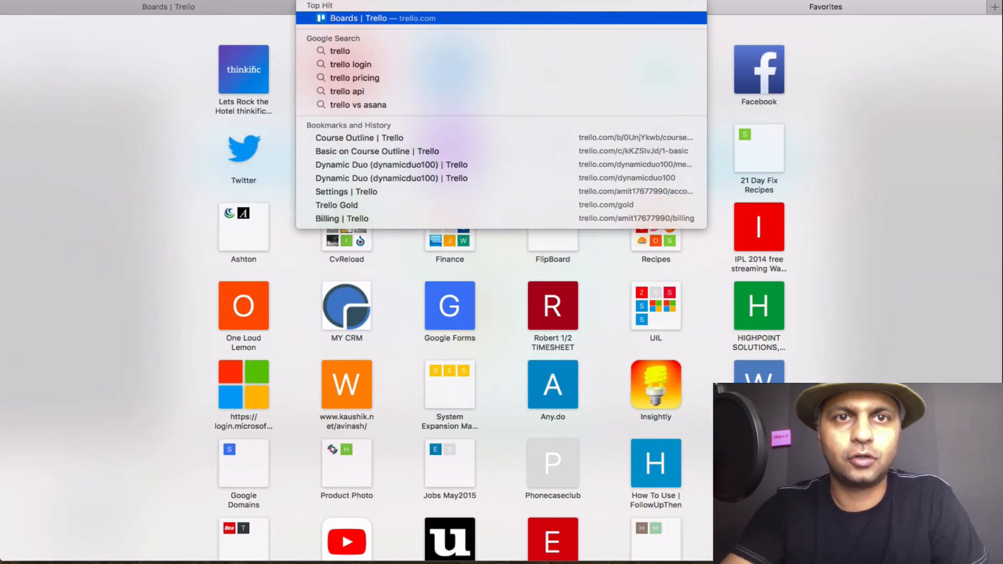
key("Return")
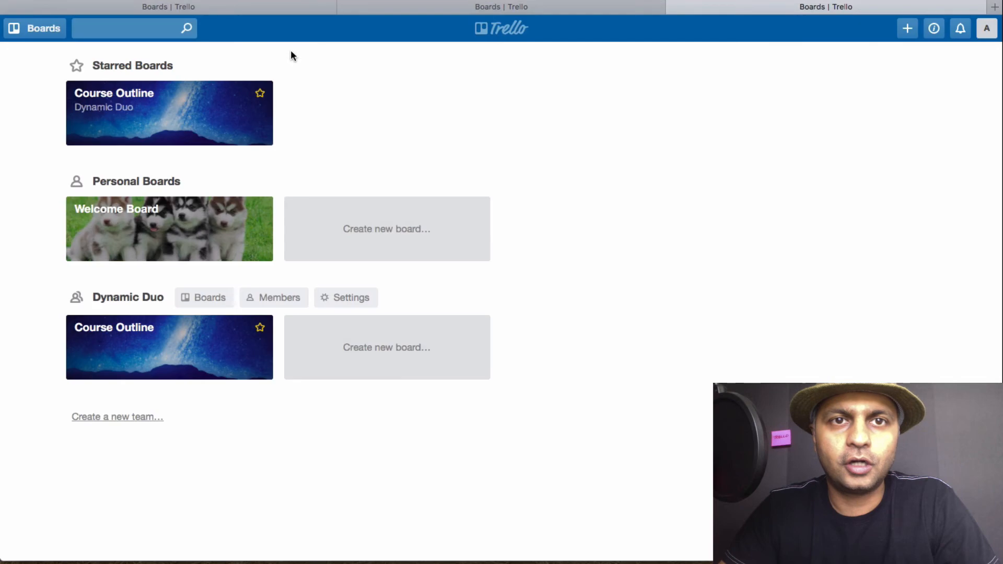
left_click(343, 14)
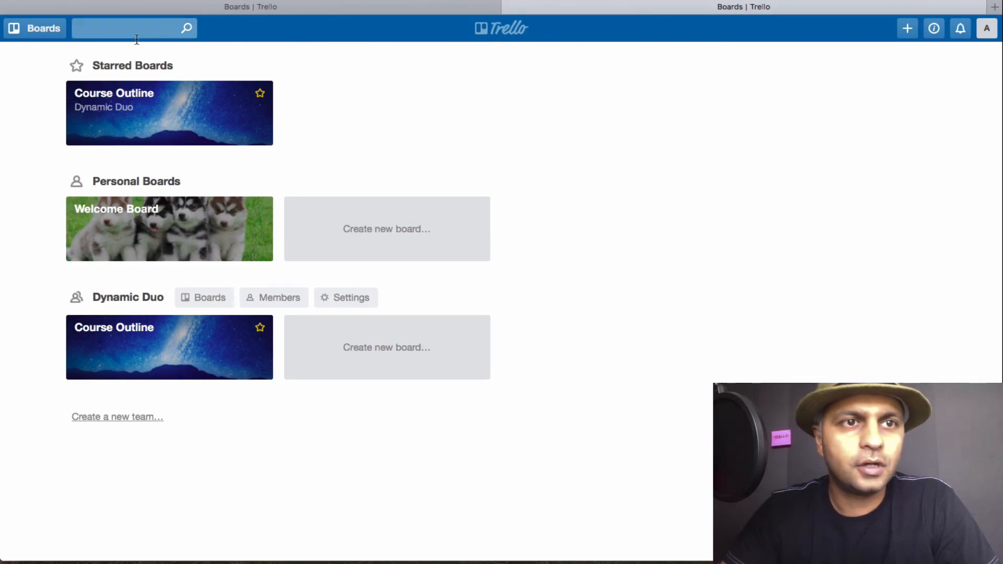
left_click(8, 9)
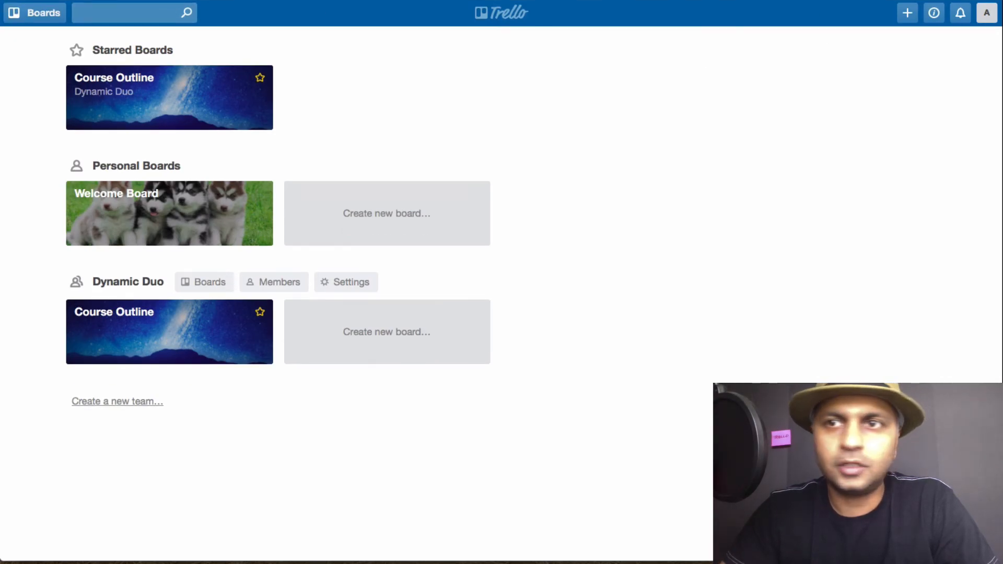
- Open a private browsing window and load trello.com in it
key("super+t")
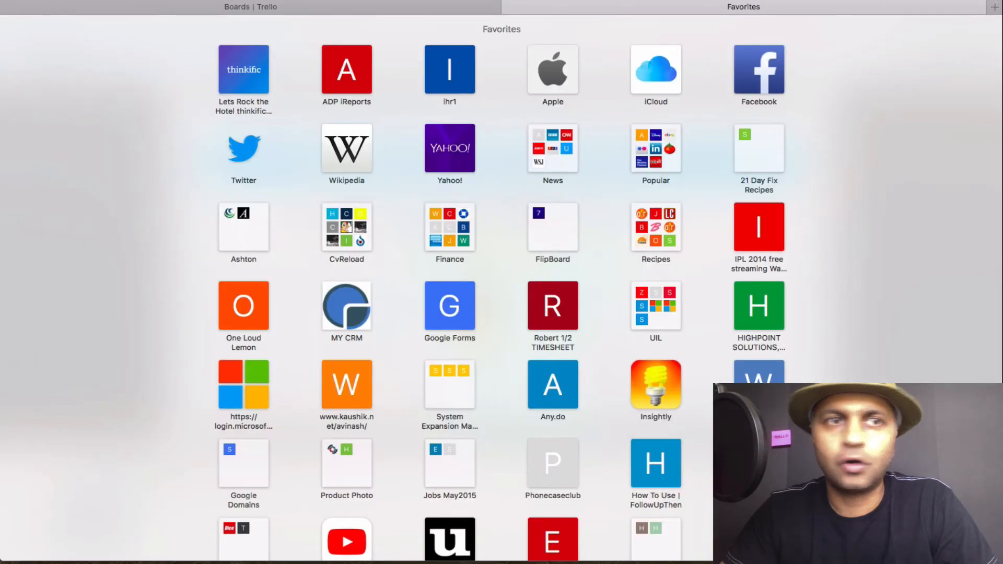
left_click(78, 0)
left_click(130, 0)
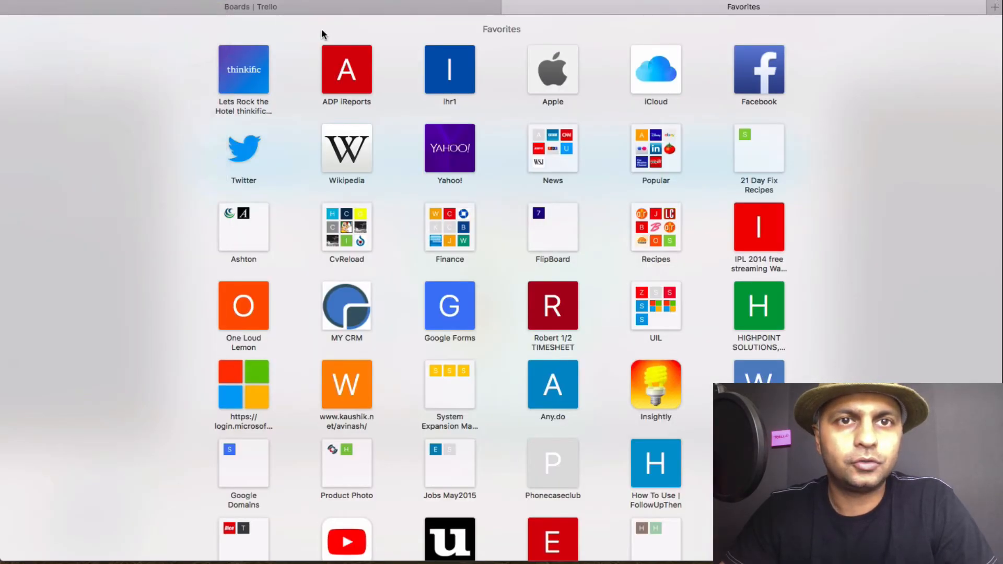
type("tree")
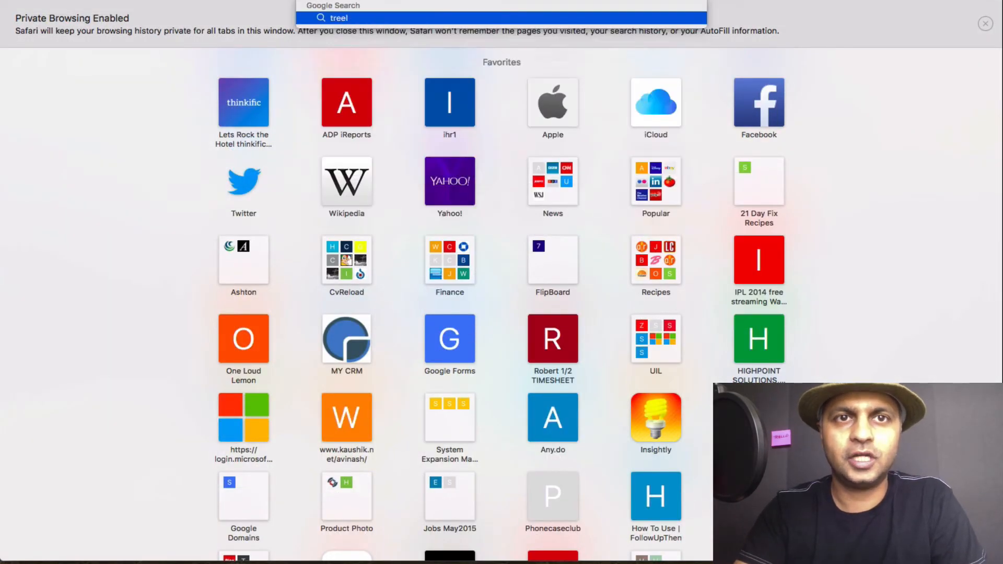
key("BackSpace")
type("llo")
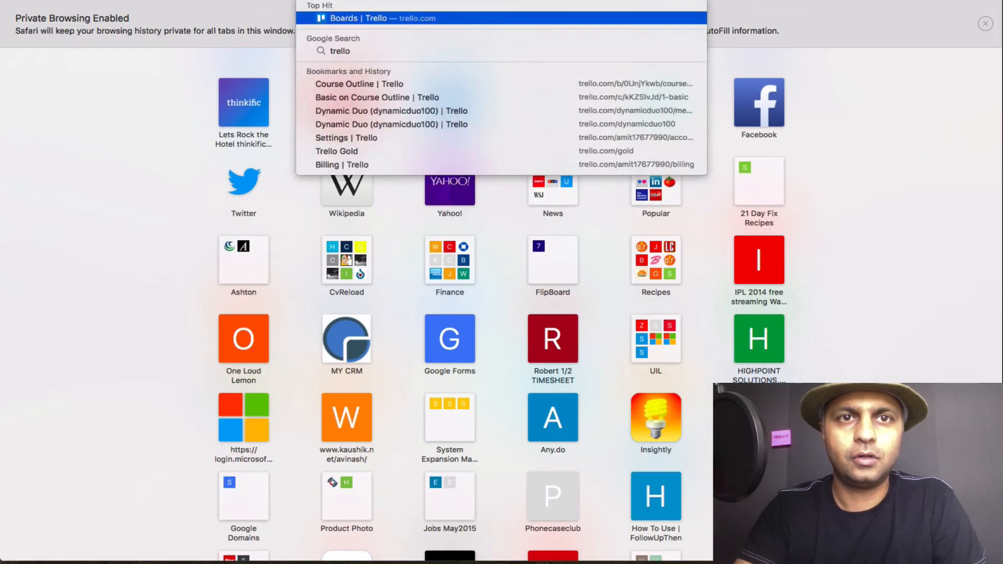
type(".c")
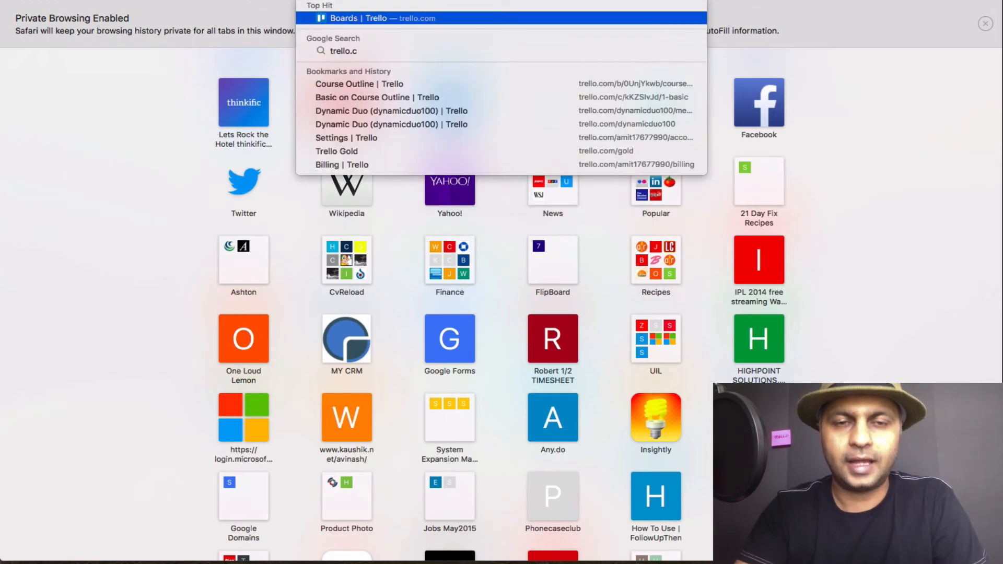
key("Return")
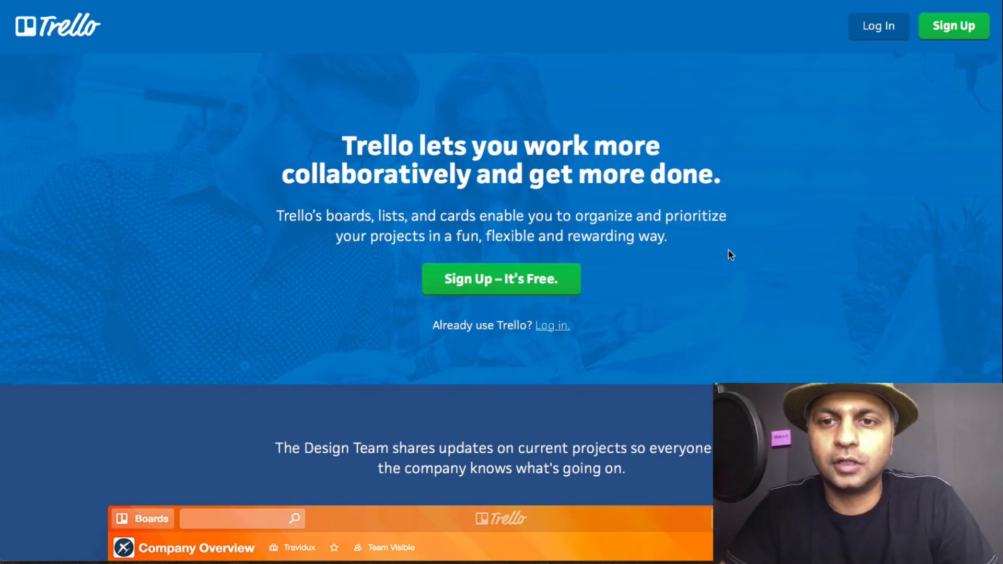
- Review the Trello home page, covering the card details, team, device sync and Business Class sections down to the footer
scroll(730, 254, "down", 20)
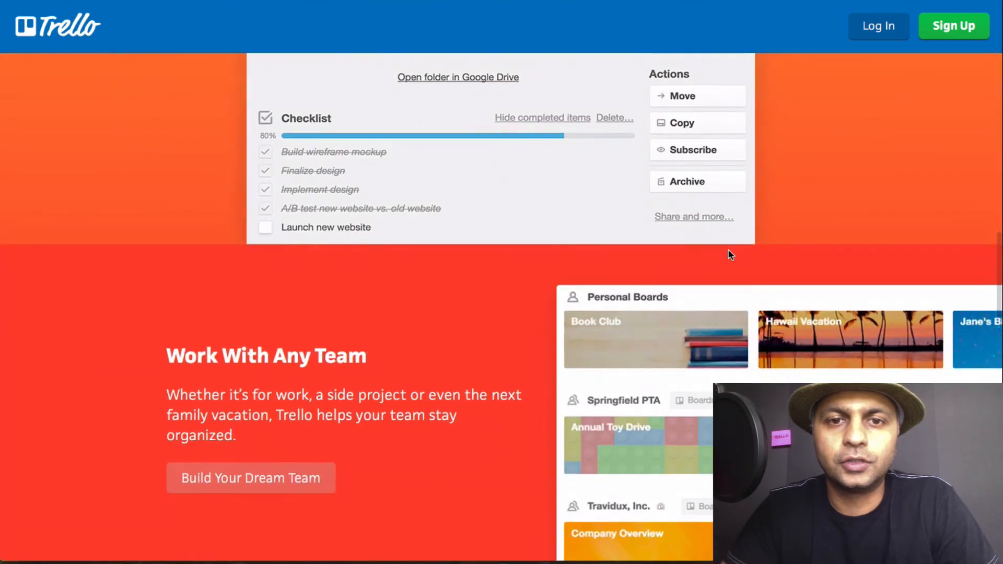
scroll(730, 255, "up", 20)
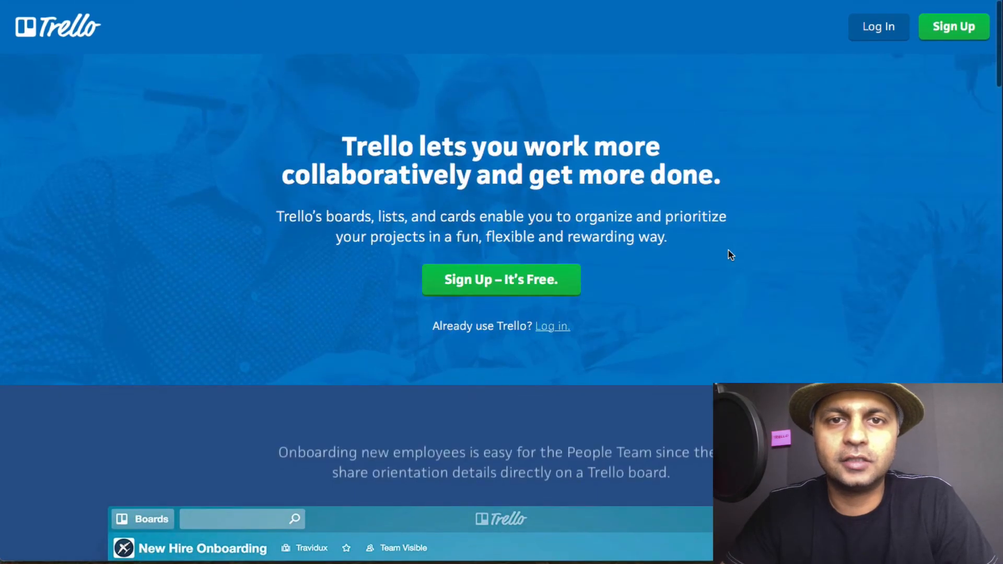
scroll(730, 254, "down", 6)
scroll(730, 254, "down", 3)
scroll(728, 249, "down", 6)
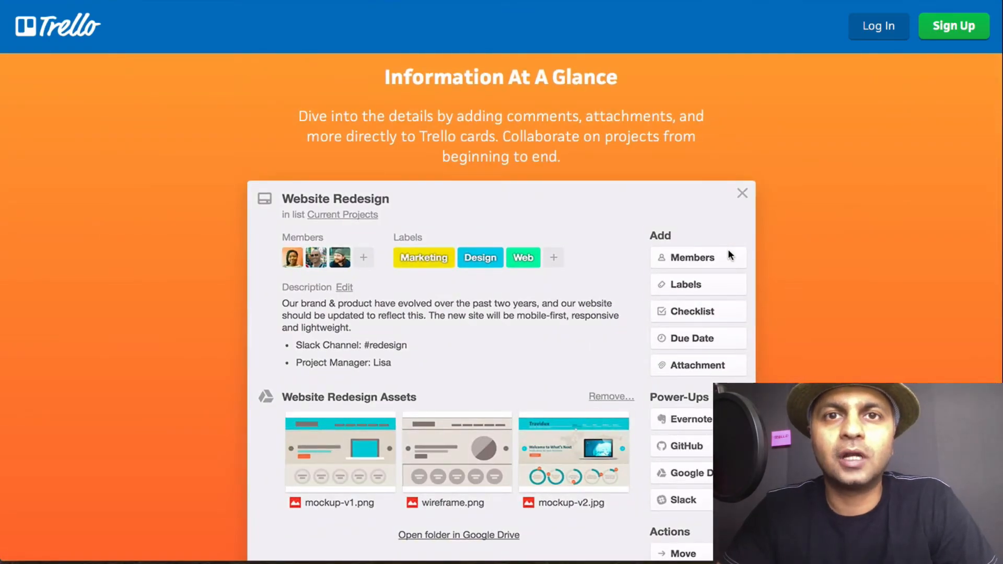
scroll(730, 255, "down", 4)
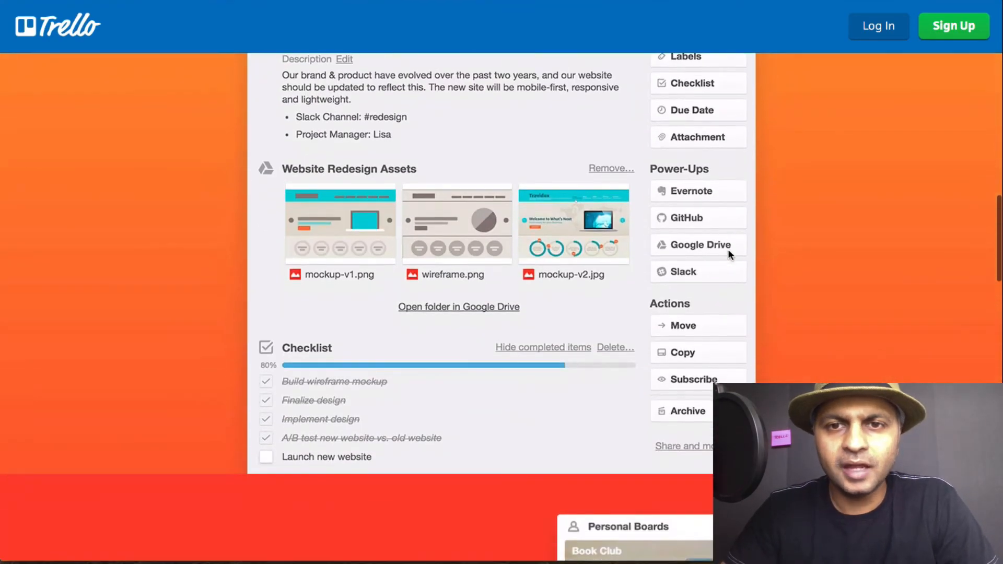
scroll(728, 248, "down", 2)
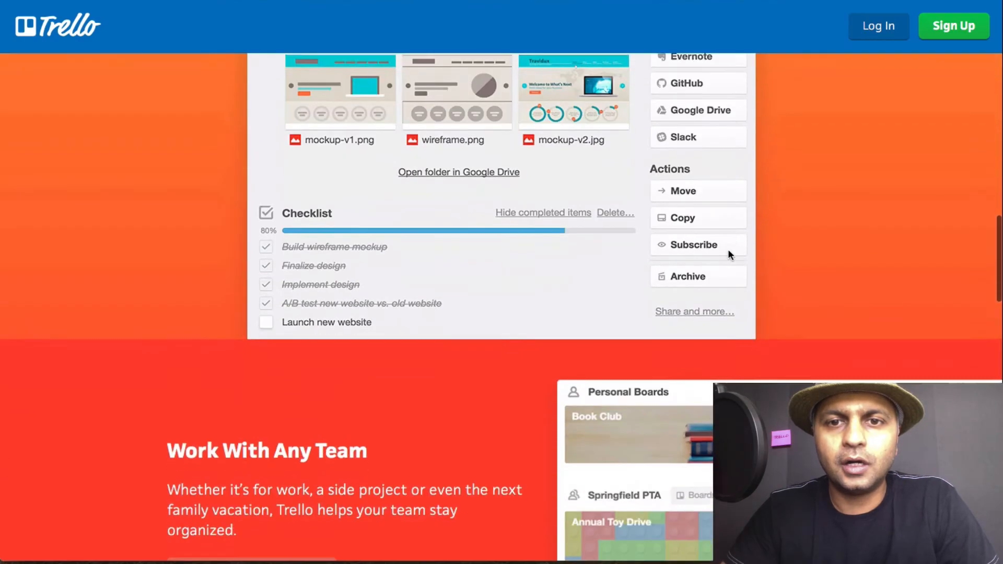
scroll(729, 250, "down", 6)
scroll(728, 250, "down", 5)
scroll(730, 254, "down", 7)
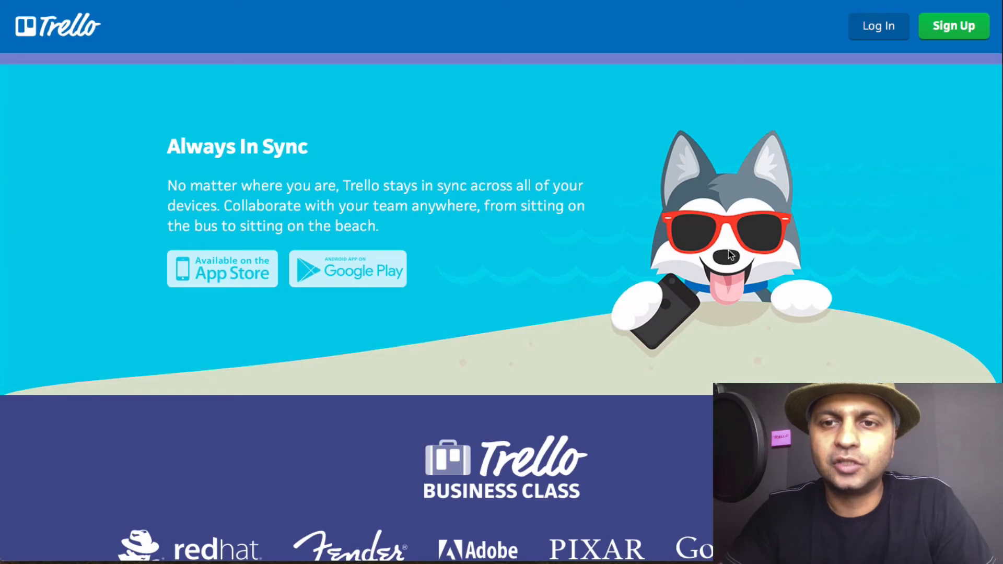
scroll(730, 254, "down", 12)
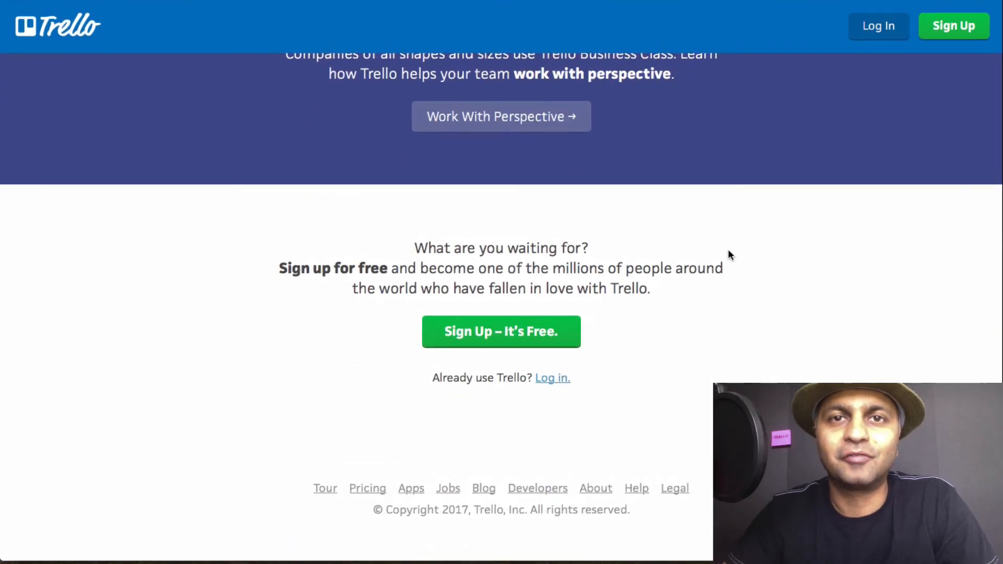
scroll(729, 253, "up", 15)
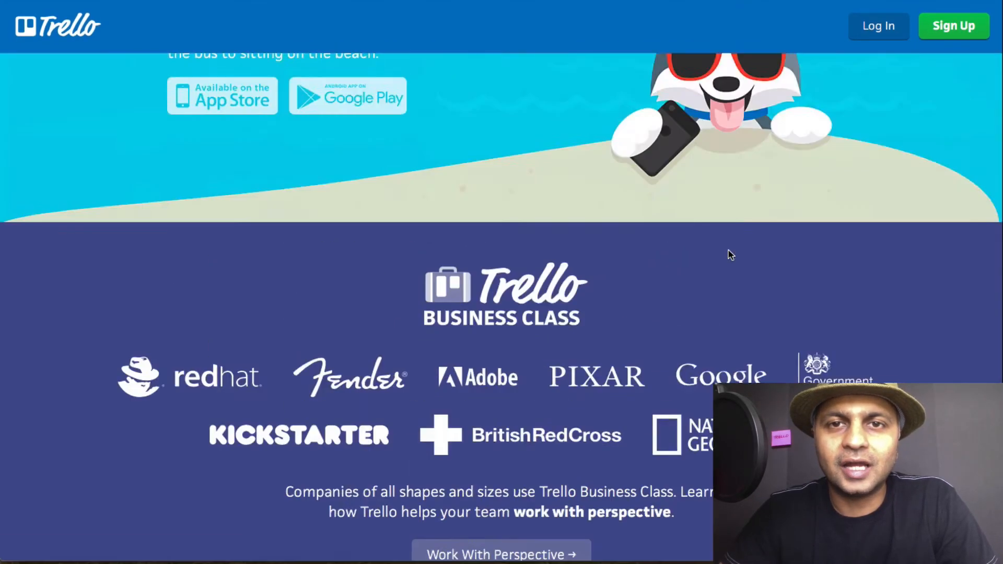
scroll(729, 249, "up", 2)
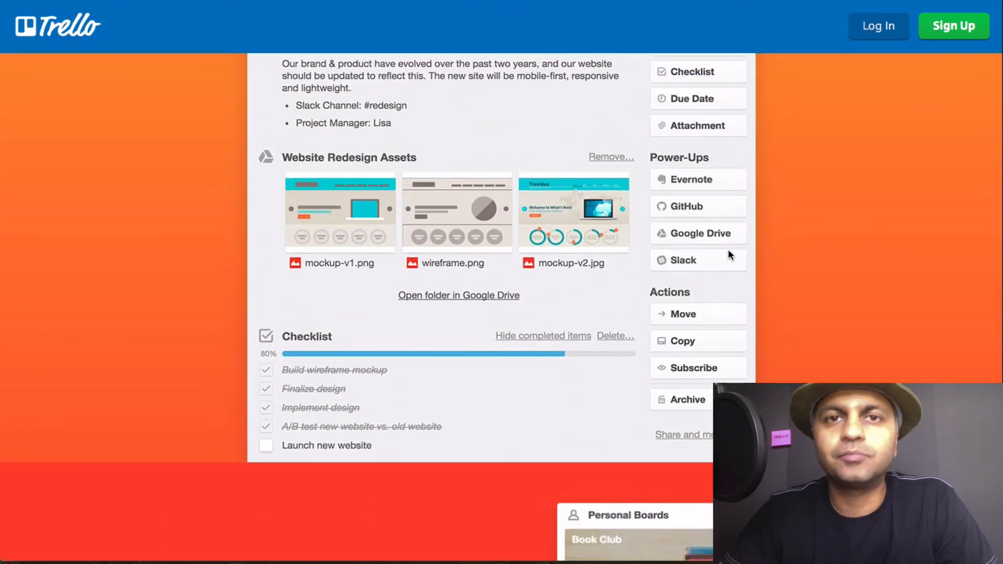
scroll(728, 249, "up", 15)
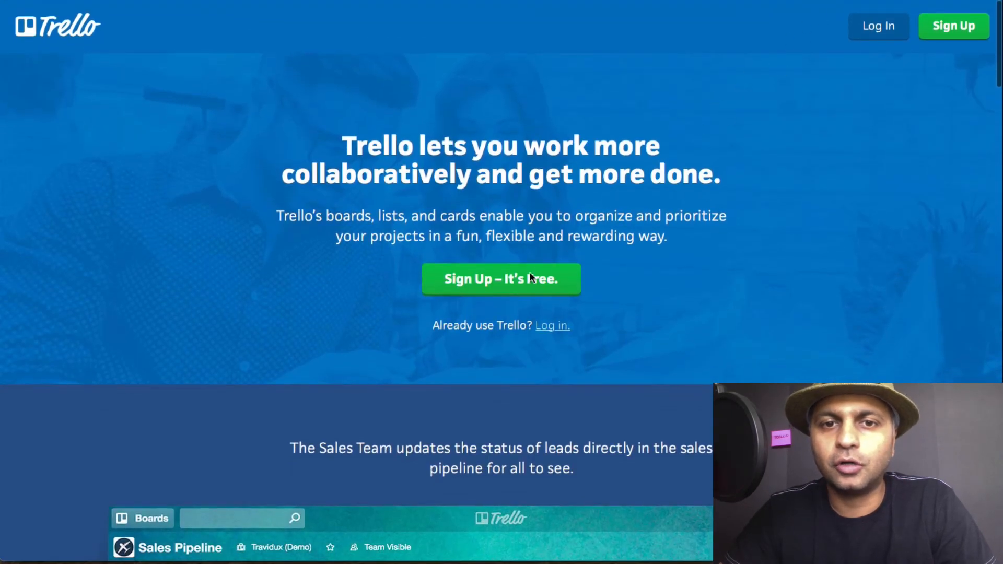
- View the free account sign-up form and return to the logged-in Boards page
left_click(530, 274)
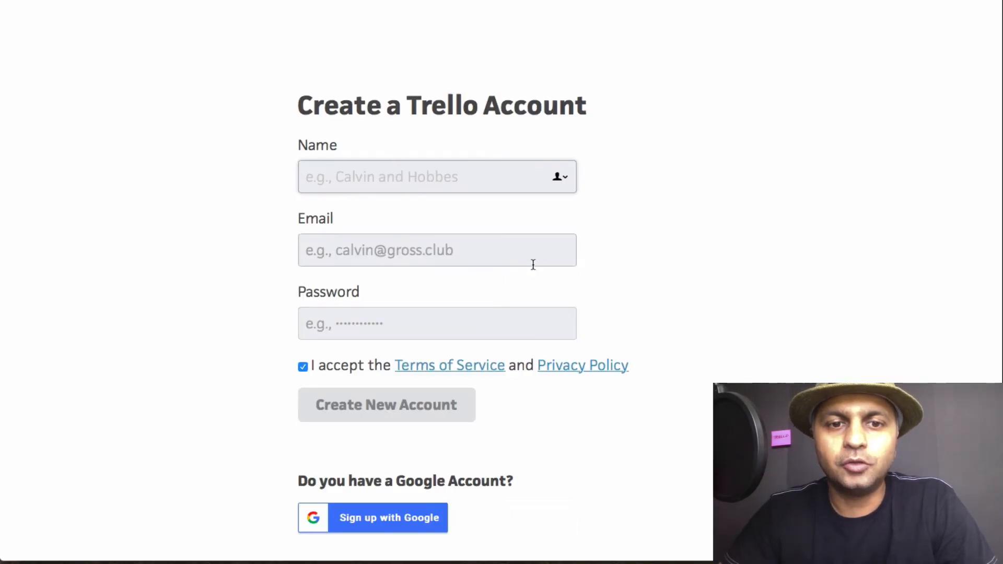
key("super+t")
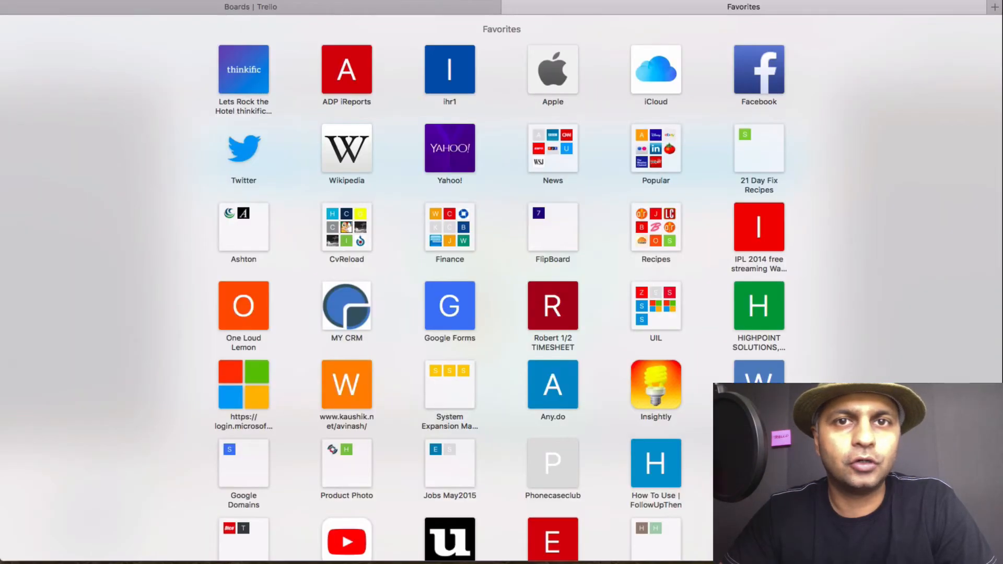
left_click(510, 8)
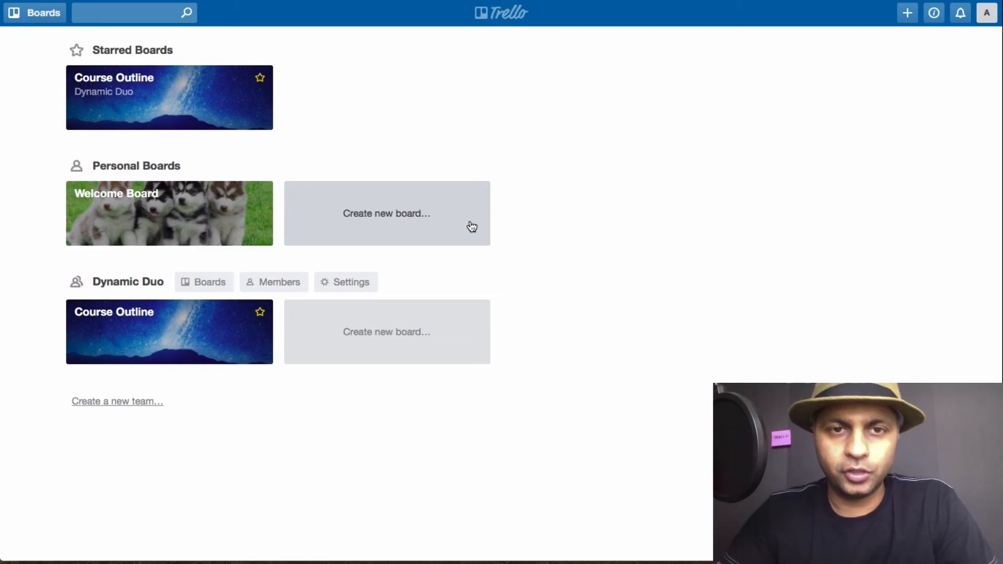
- Create a private personal board titled "Trello Course Outline" with no team assigned
left_click(416, 215)
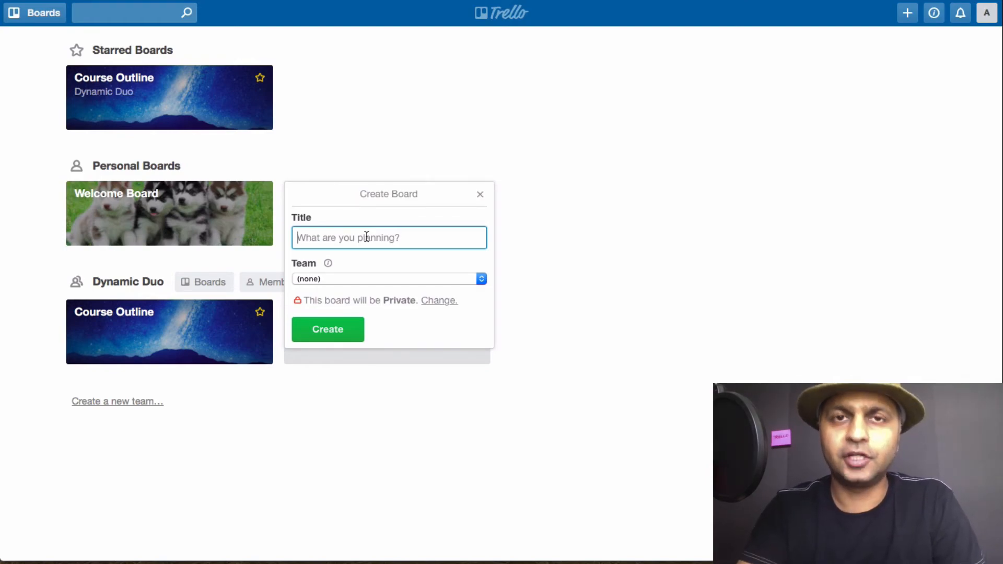
type("Trello Course OUtlin")
key("BackSpace")
key("BackSpace")
key("BackSpace")
key("BackSpace")
key("BackSpace")
key("BackSpace")
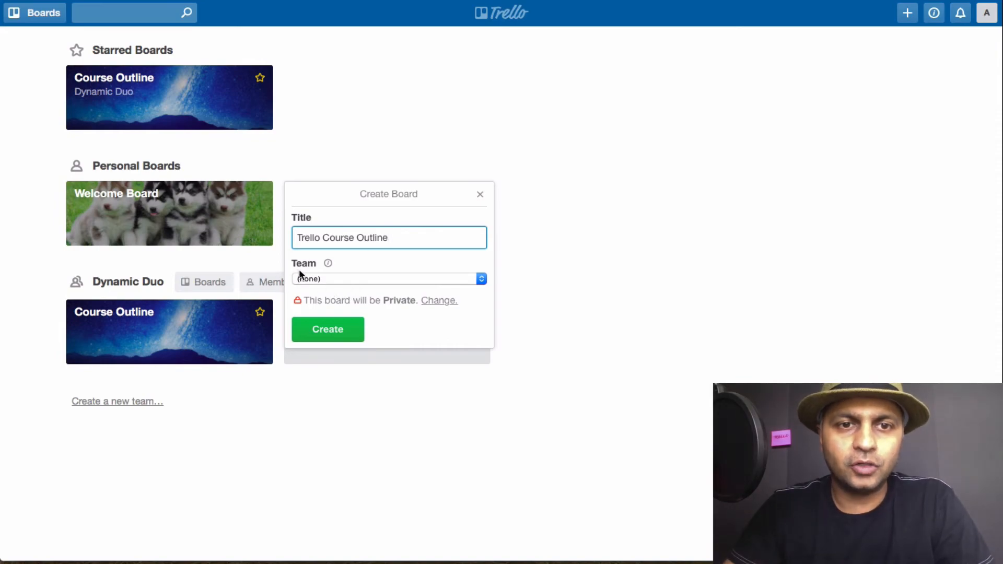
left_click(351, 335)
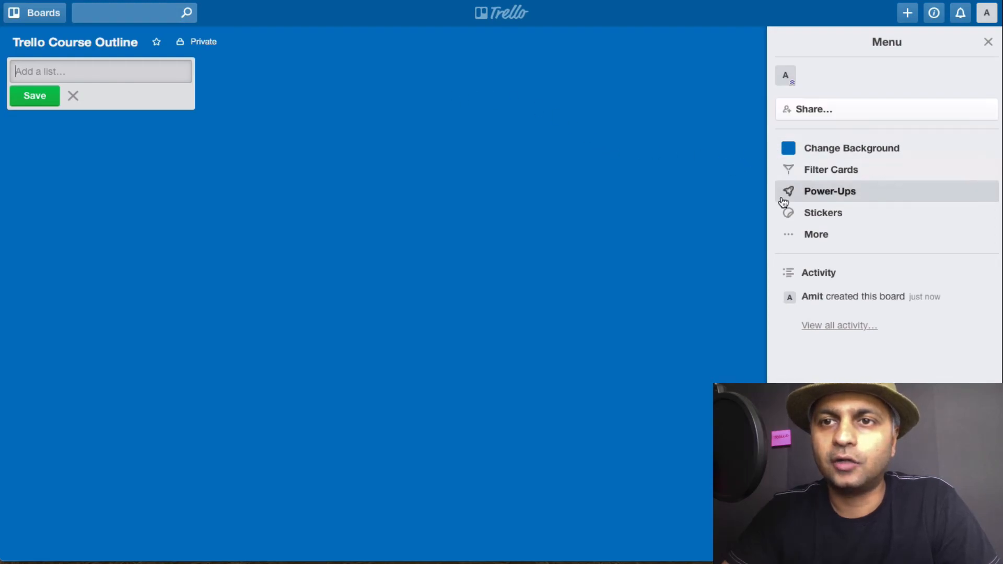
- Set the new board's background to the Unsplash photo of palm trees against a dusk sky
left_click(988, 41)
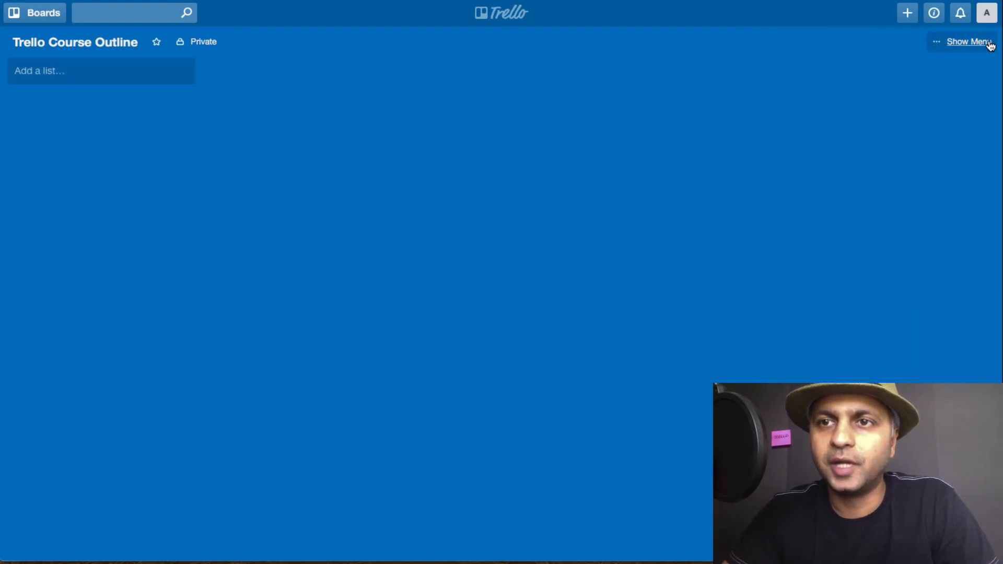
left_click(972, 46)
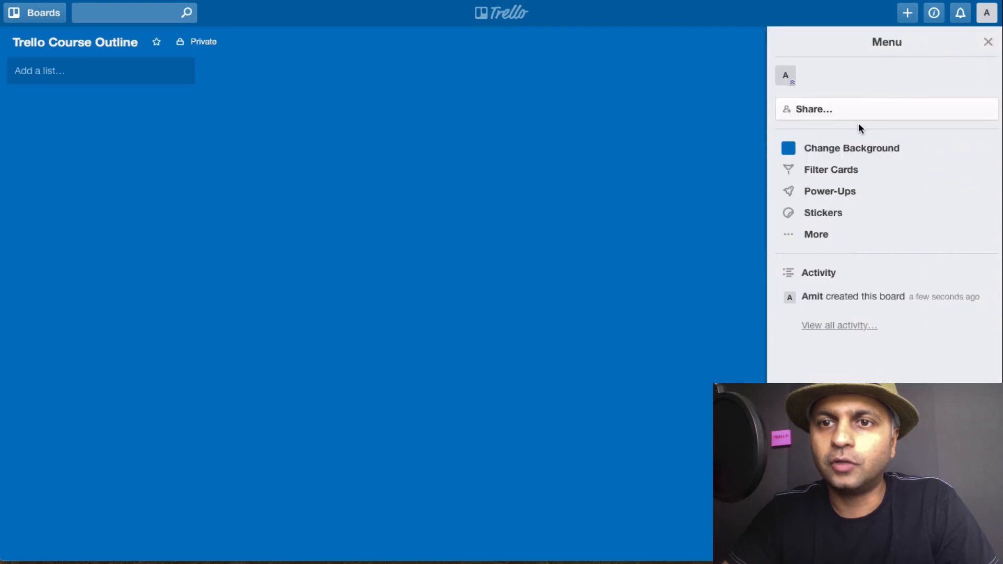
left_click(840, 149)
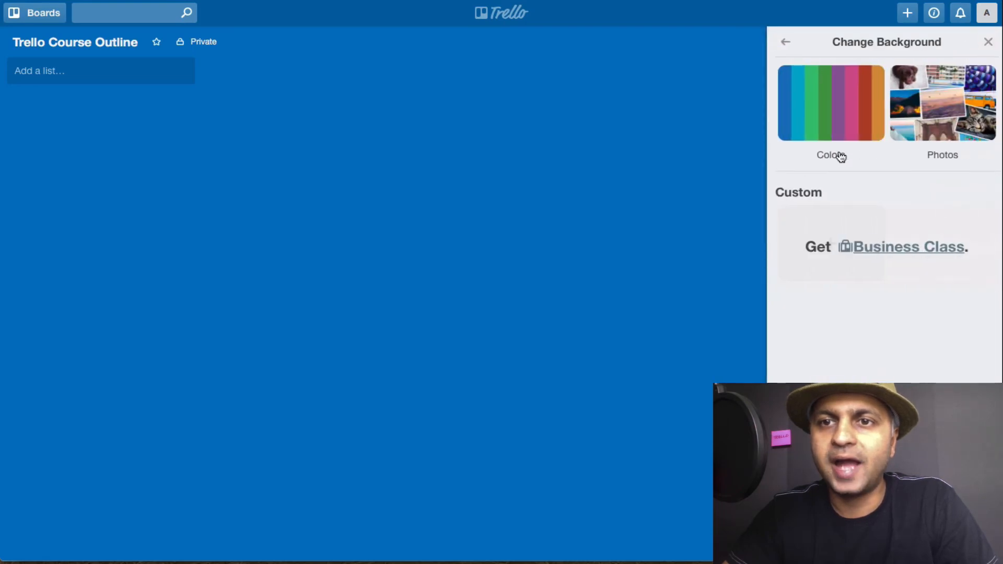
left_click(825, 83)
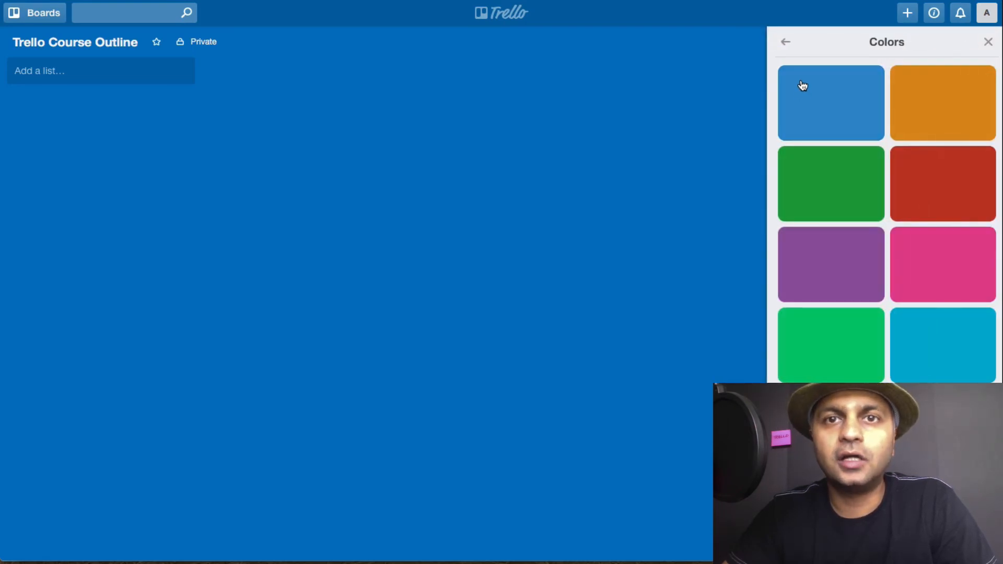
left_click(785, 46)
left_click(935, 103)
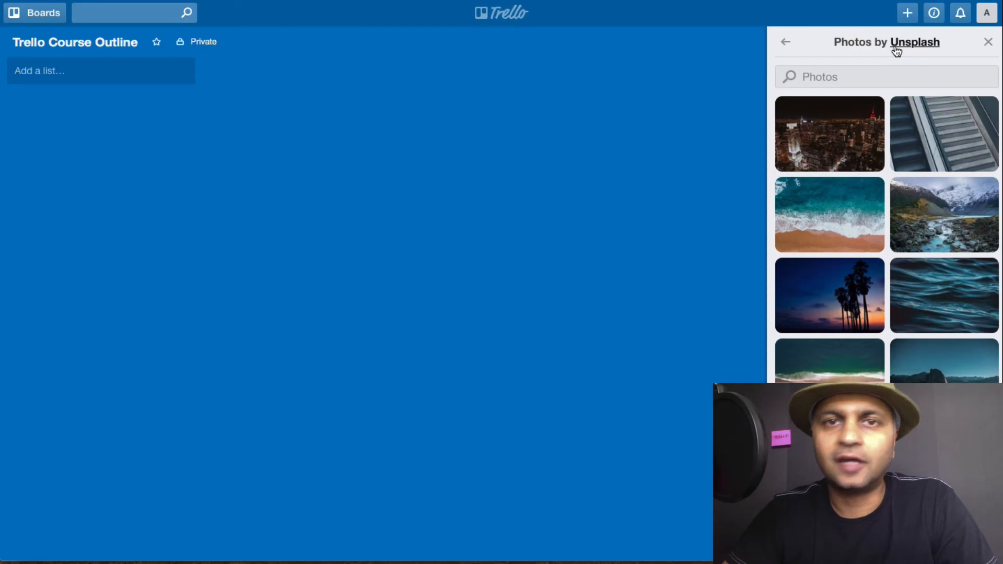
left_click(831, 287)
left_click(988, 42)
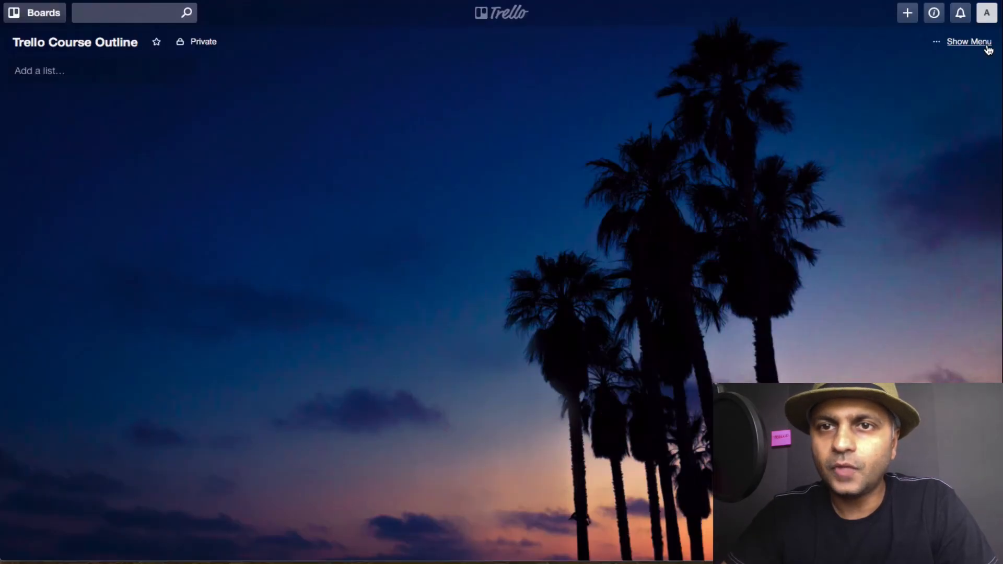
- Add three lists to the board, named "To Do", "Doing" and "Done"
left_click(69, 77)
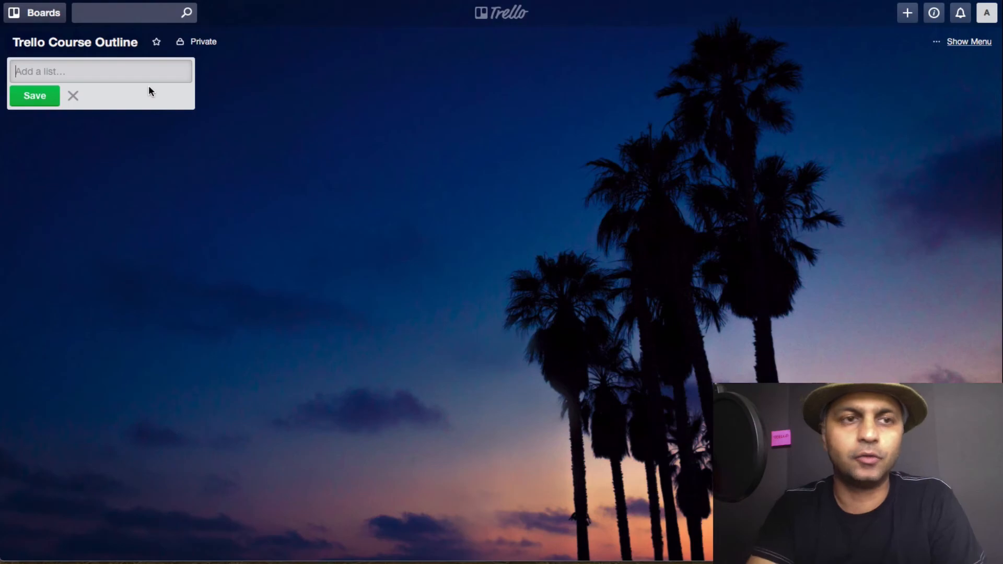
type("To Do")
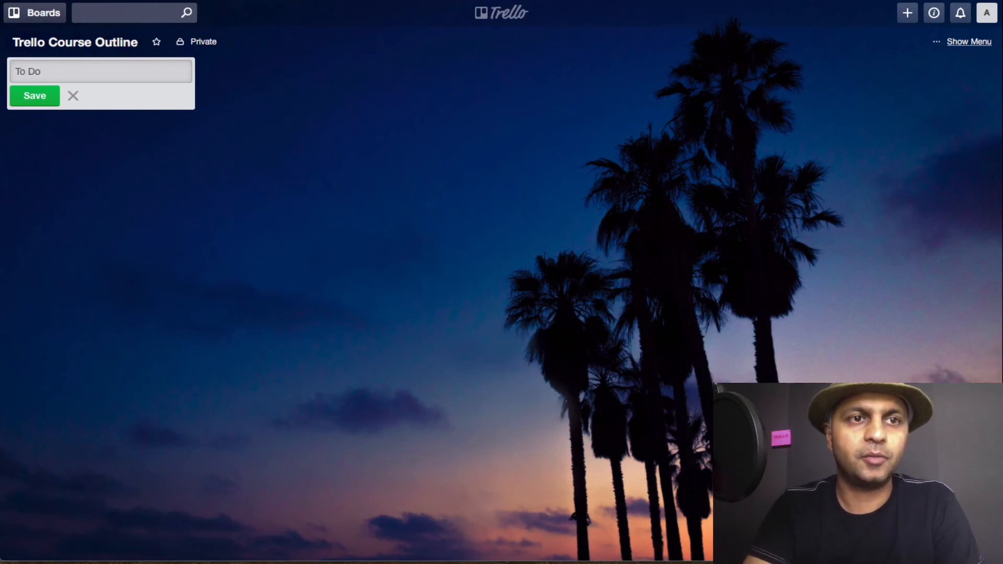
left_click(42, 93)
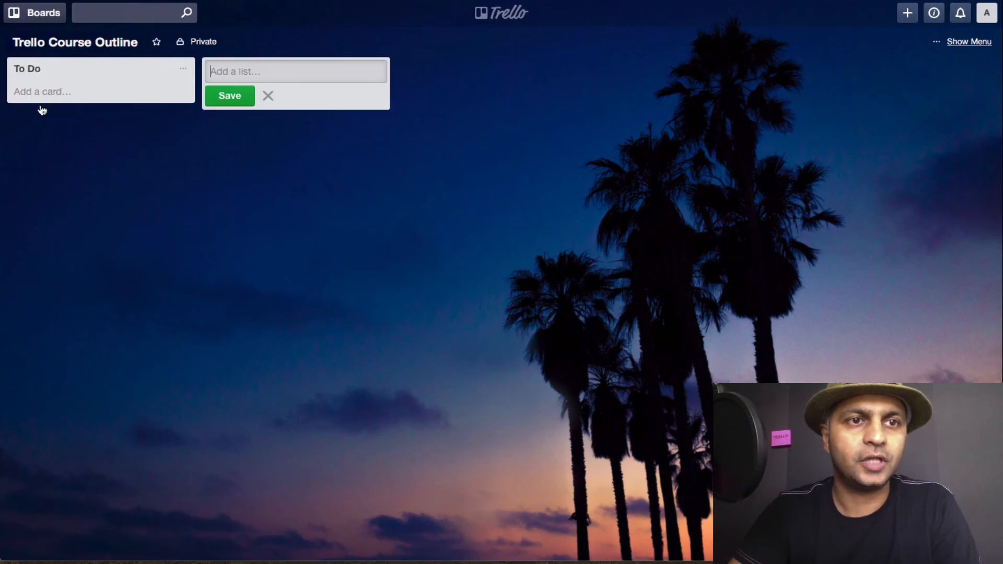
type("Doing")
key("Return")
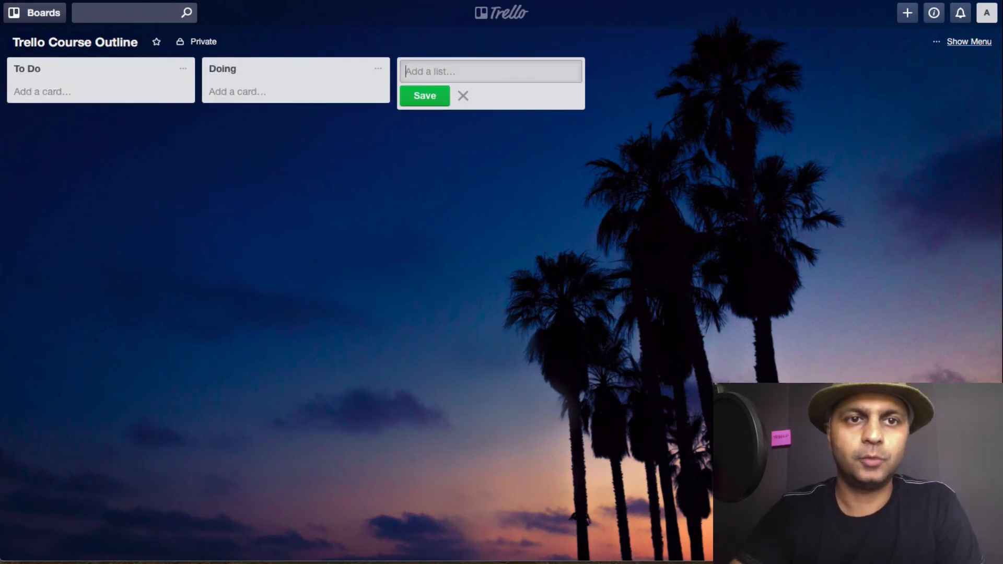
type("Done")
key("Return")
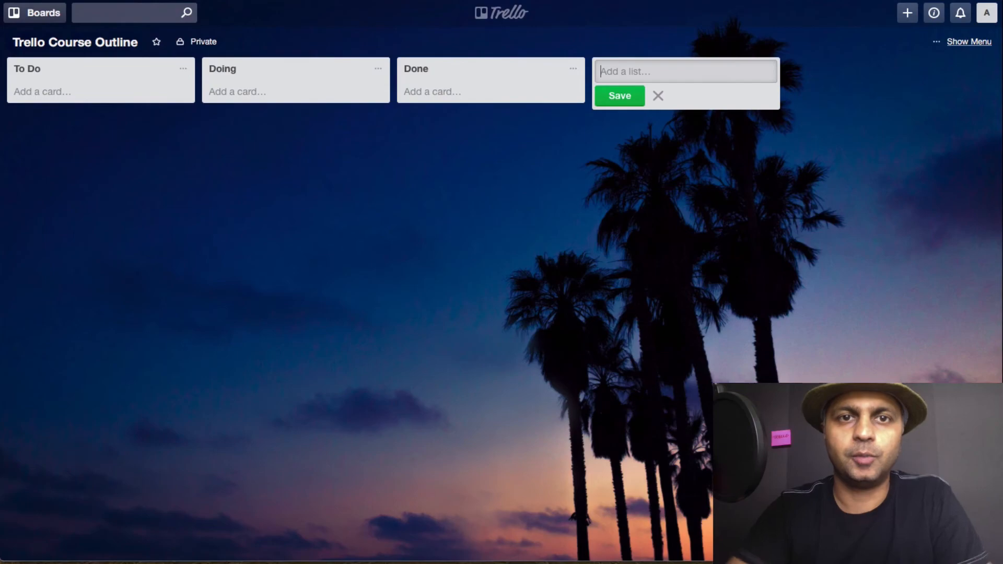
left_click(657, 95)
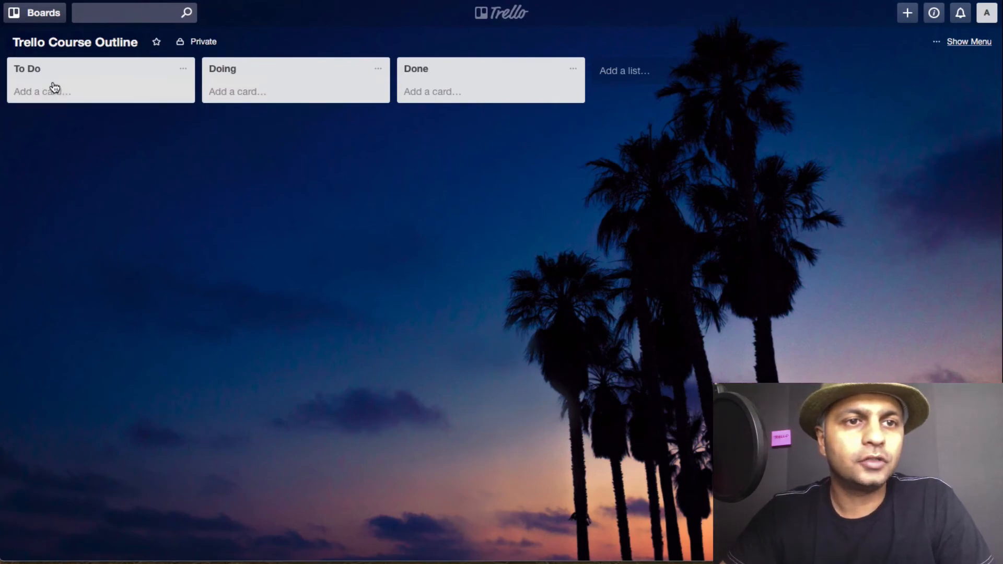
- Add the cards "Module 1 - Basic", "Module 2 - Intermediate" and "Module 3 - Advanced" to the To Do list
left_click(70, 100)
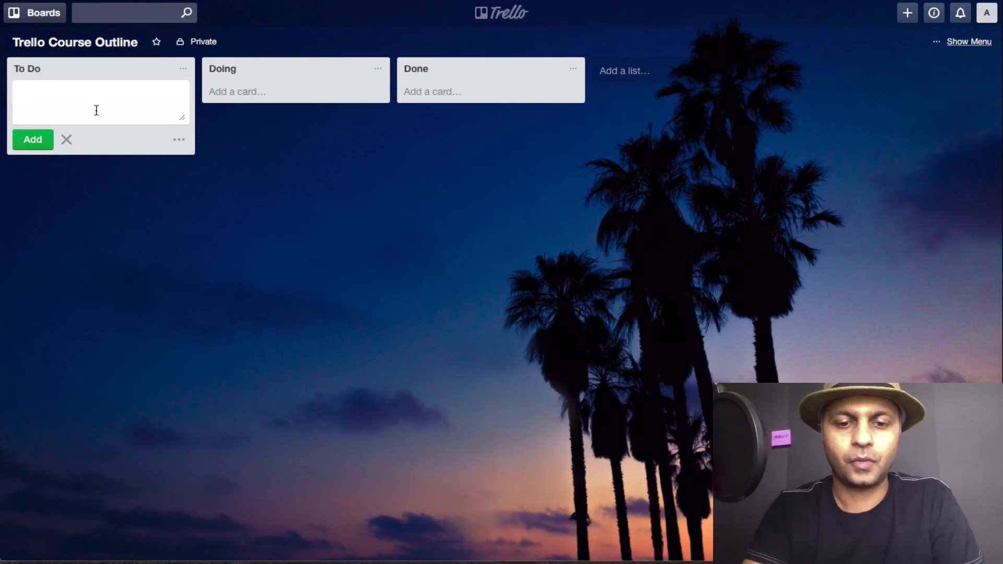
type("Module 1")
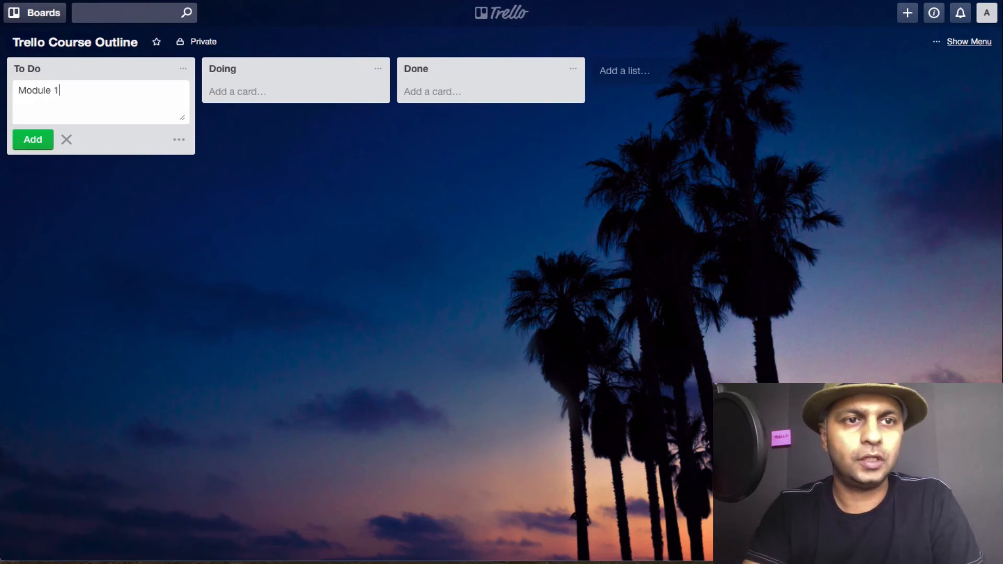
type(" - Basic")
key("Return")
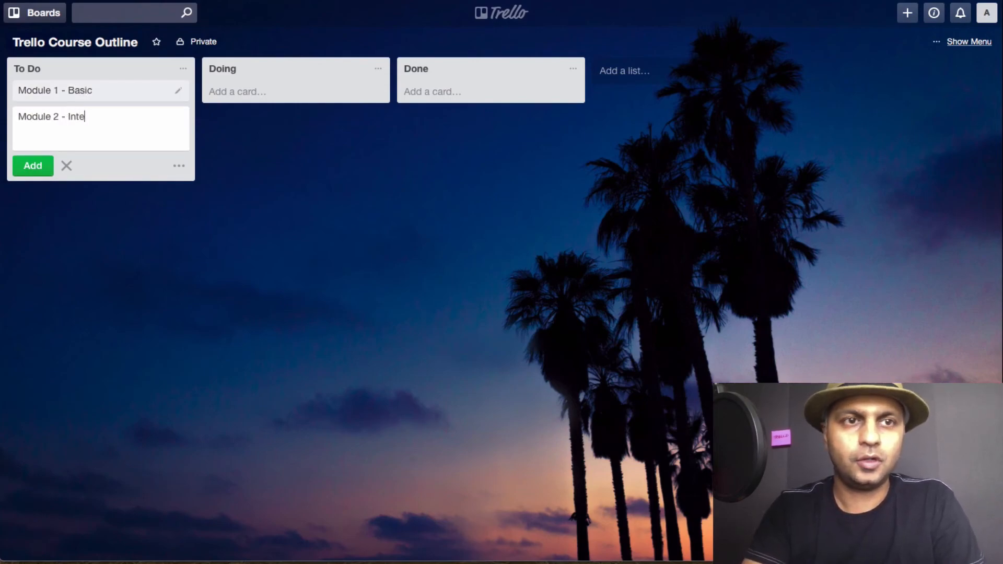
type("Module 2 - Intermediate")
key("Return")
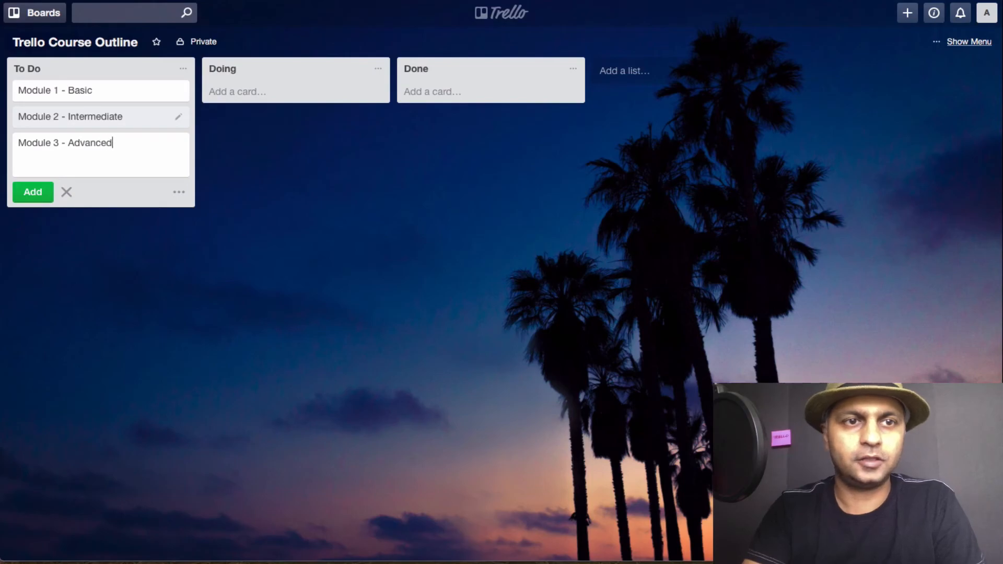
key("Return")
key("Escape")
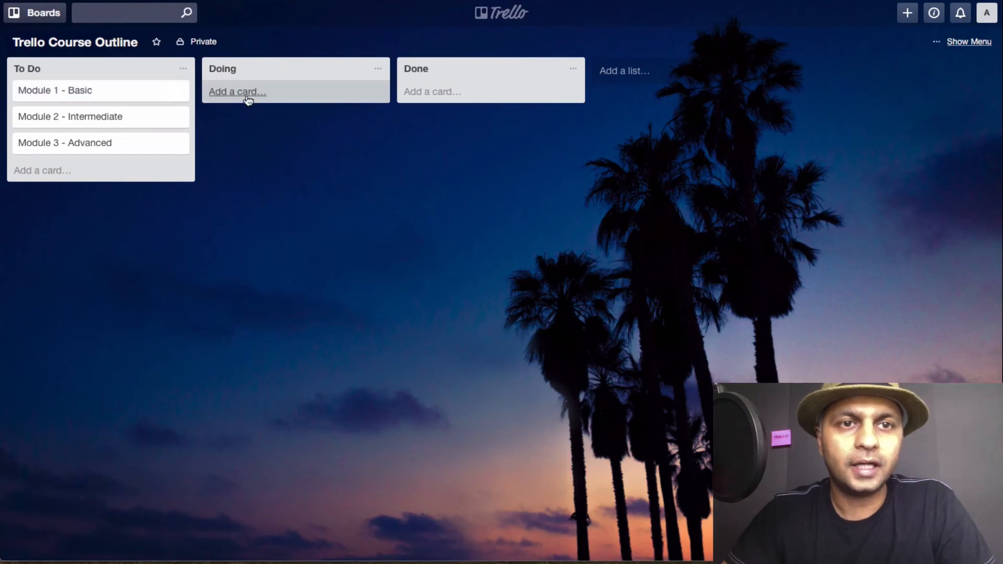
- Copy all three module cards from To Do into the Doing list, and the Module 1 and Module 2 cards into Done
type("Module 1 - Basic")
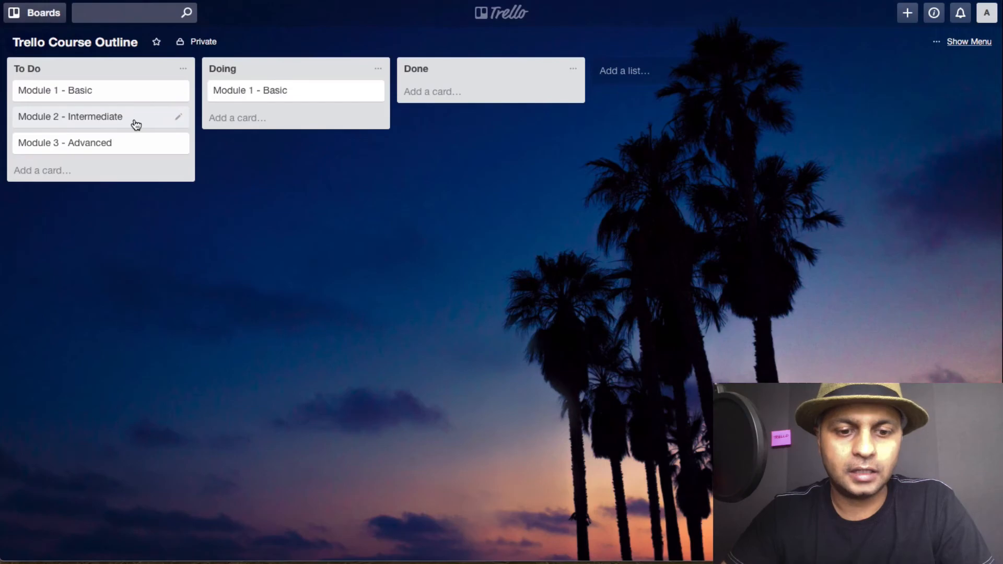
key("super+v")
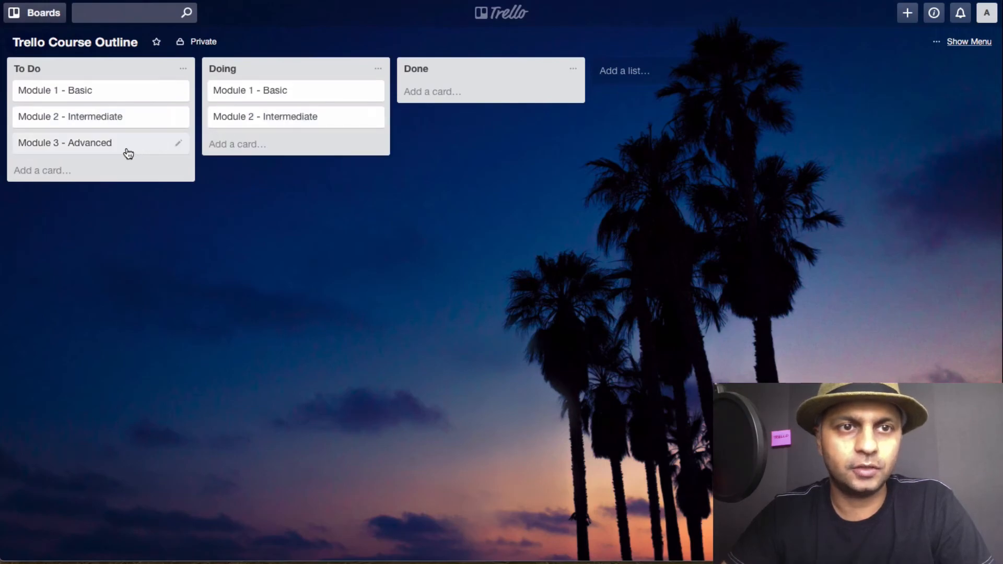
key("super+v")
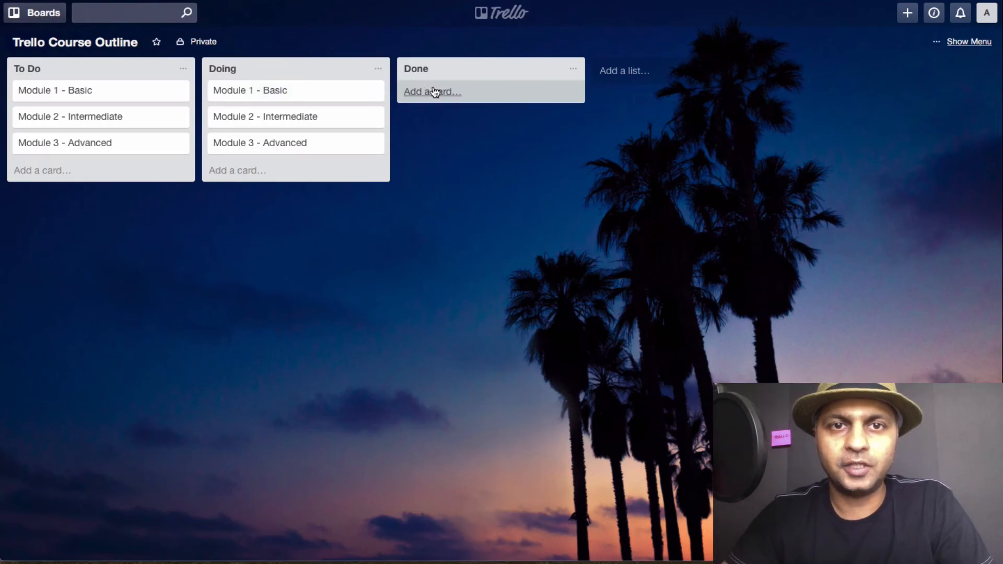
key("super+v")
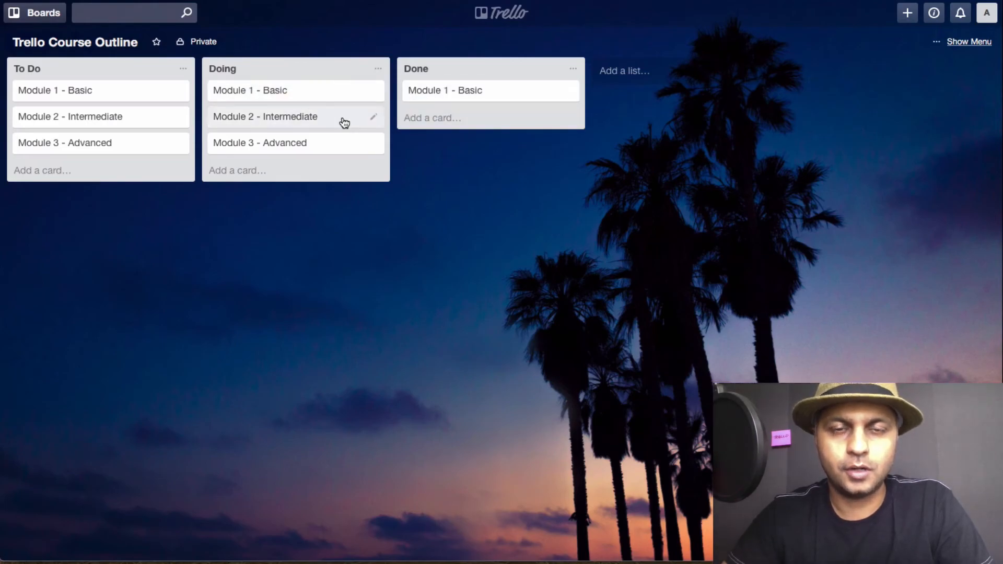
key("super+v")
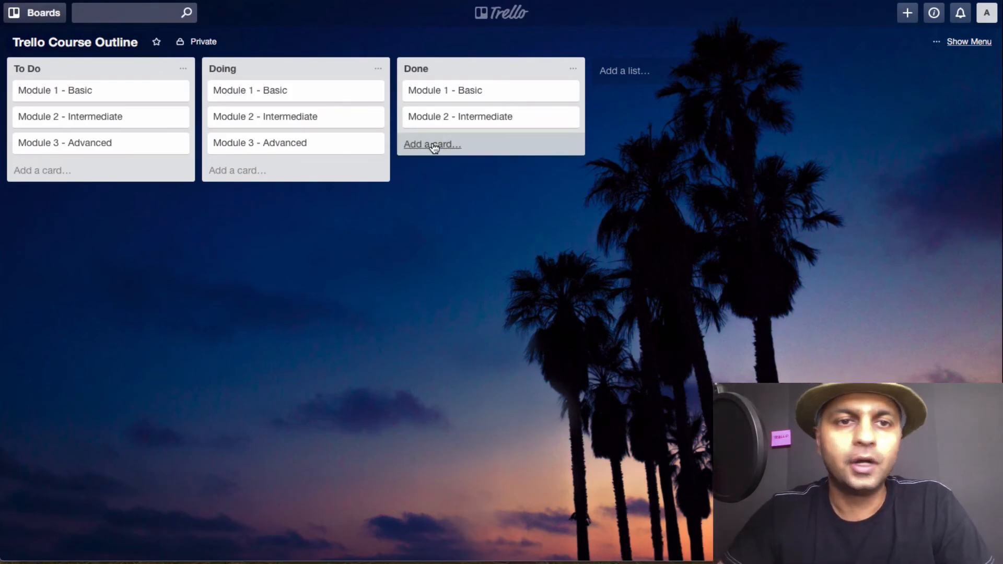
- Copy the "Module 3 - Advanced" card from Doing to position 1 of the Teachable list on the Course Outline board
mouse_move(349, 150)
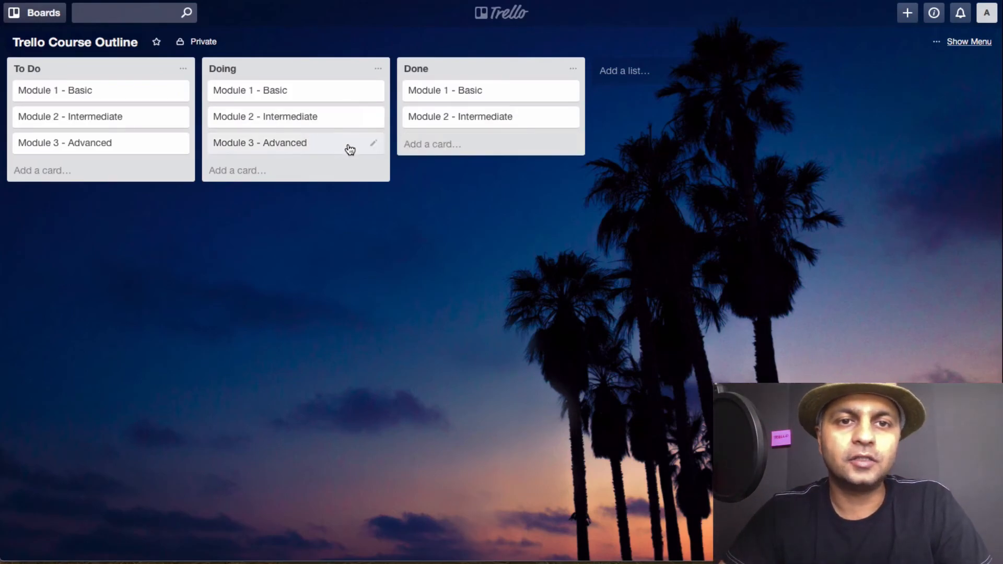
left_click(374, 144)
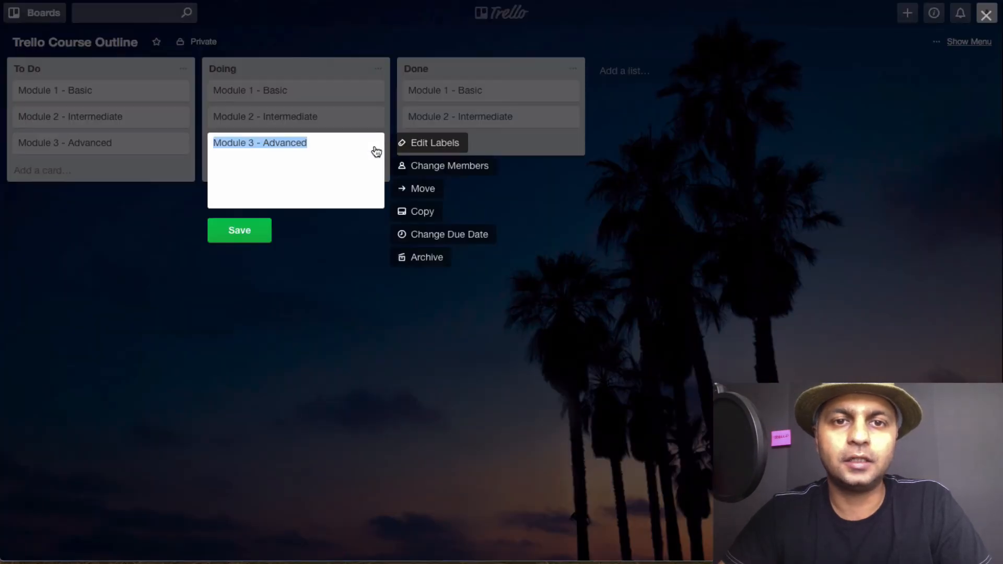
left_click(416, 215)
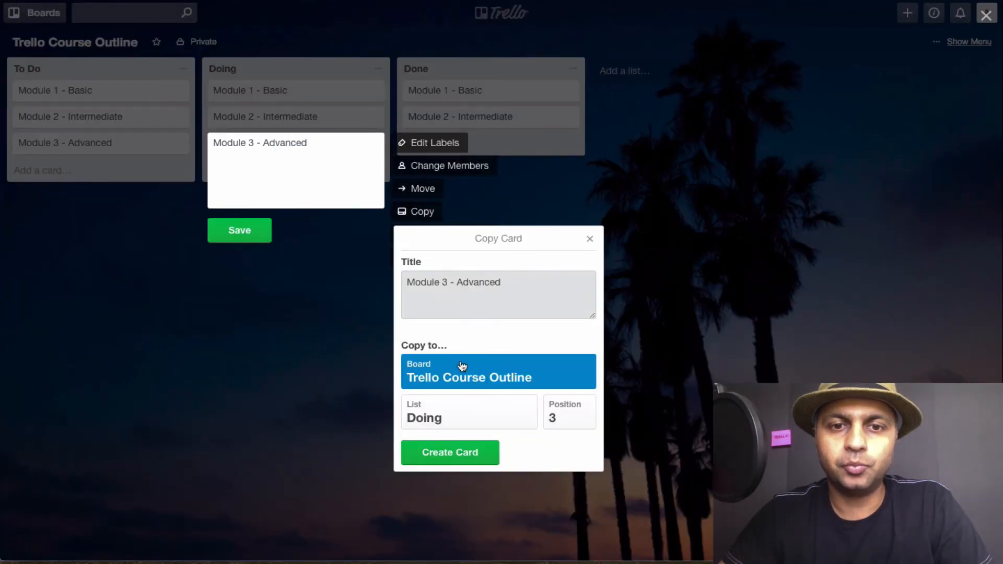
left_click(434, 363)
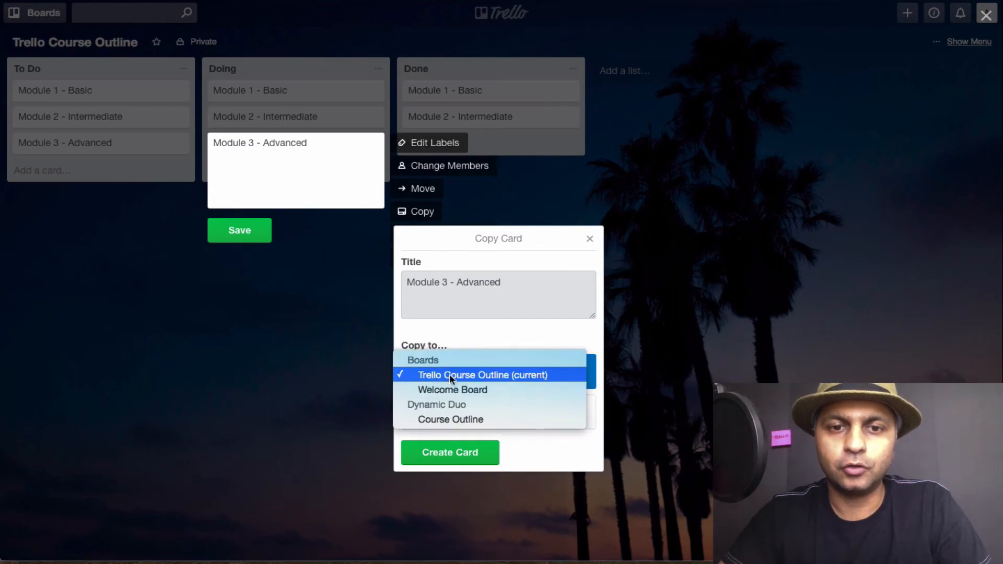
left_click(453, 421)
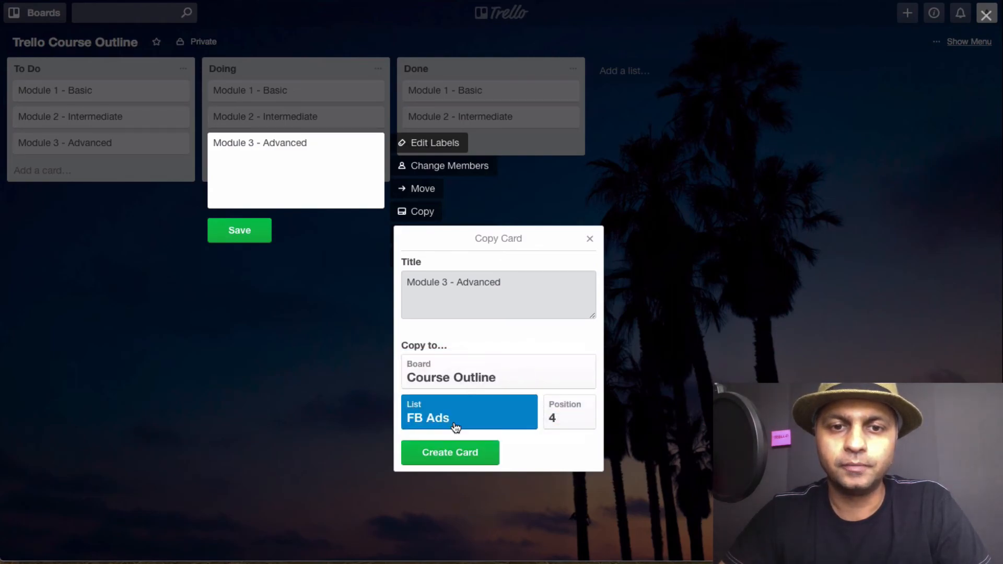
left_click(481, 418)
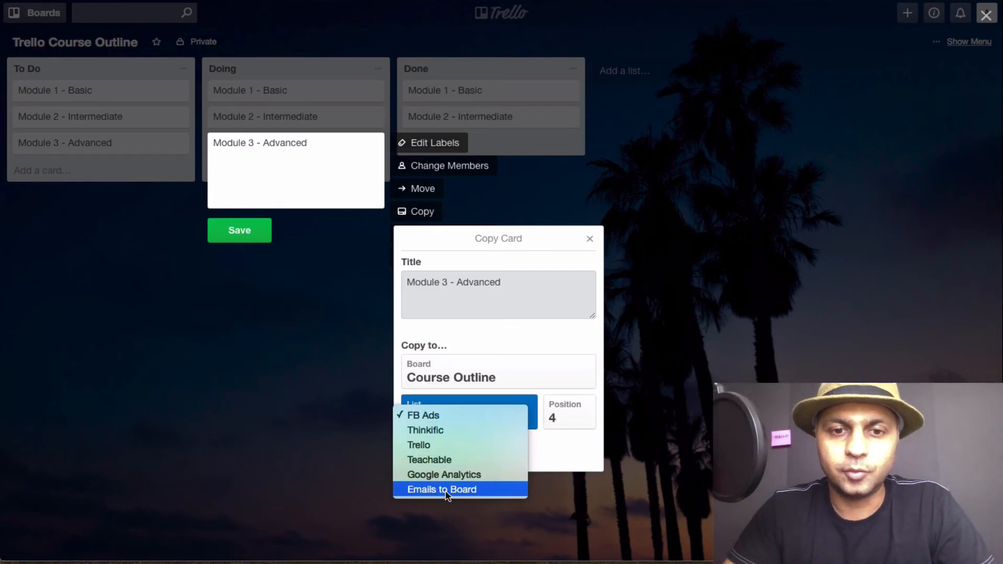
left_click(443, 464)
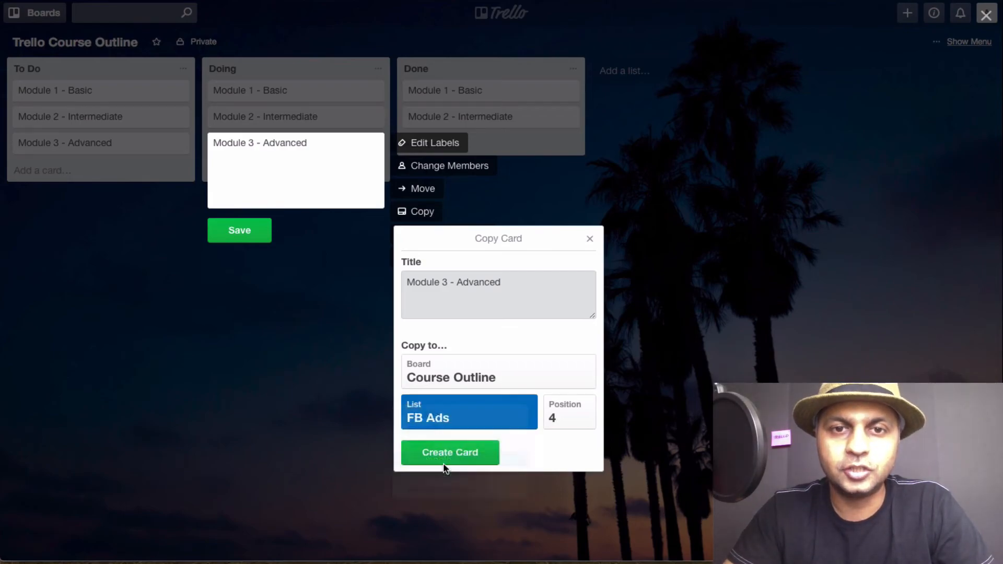
left_click(556, 418)
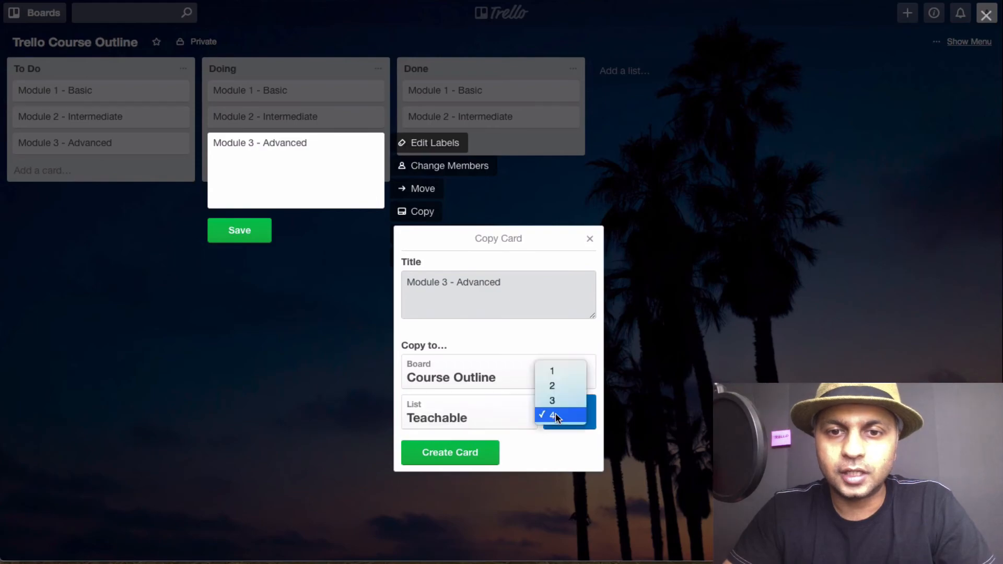
left_click(550, 371)
left_click(548, 374)
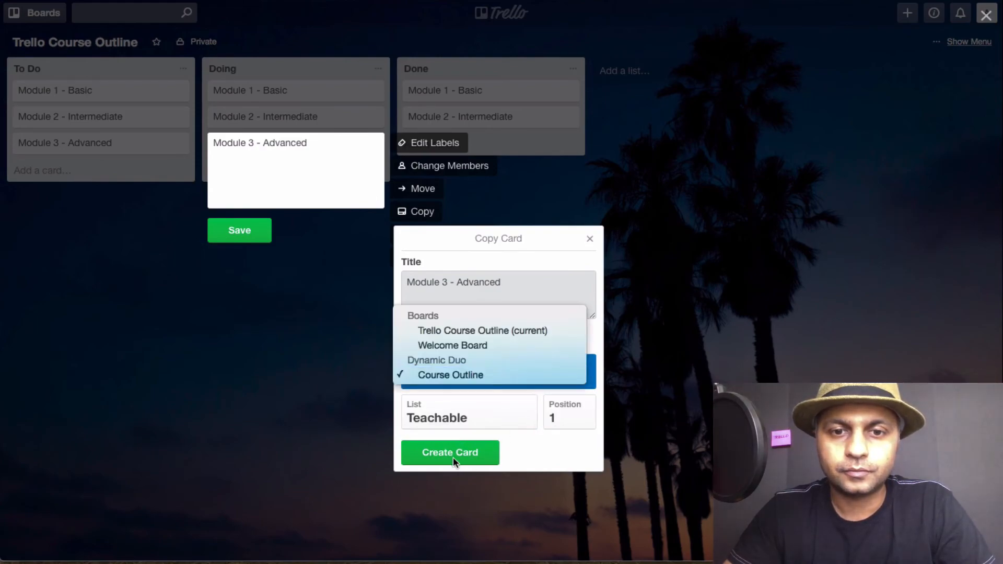
left_click(453, 457)
left_click(454, 462)
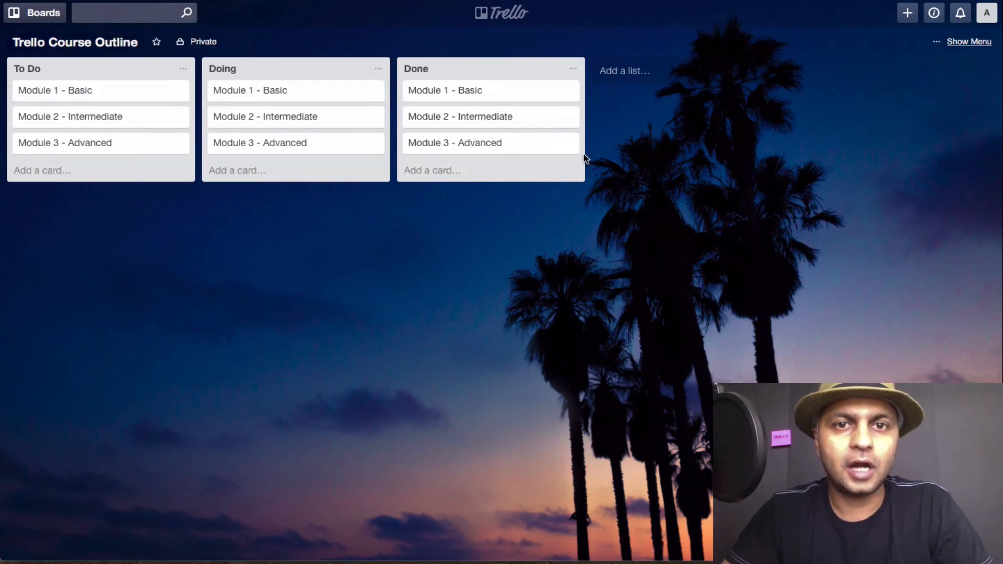
- Save the description "This module will cover the basics of using Trello" on the "Module 1 - Basic" card in To Do
left_click(116, 102)
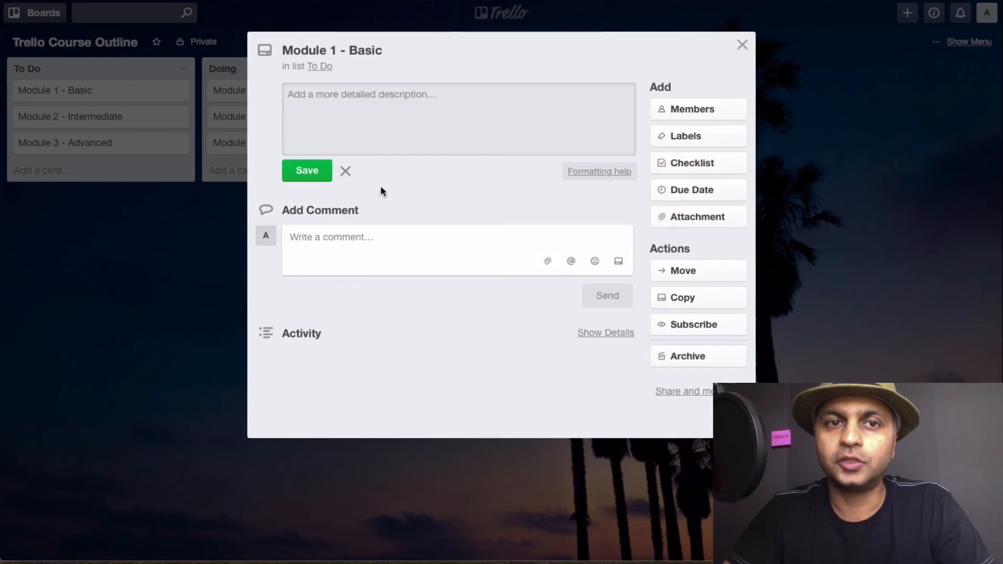
left_click(307, 103)
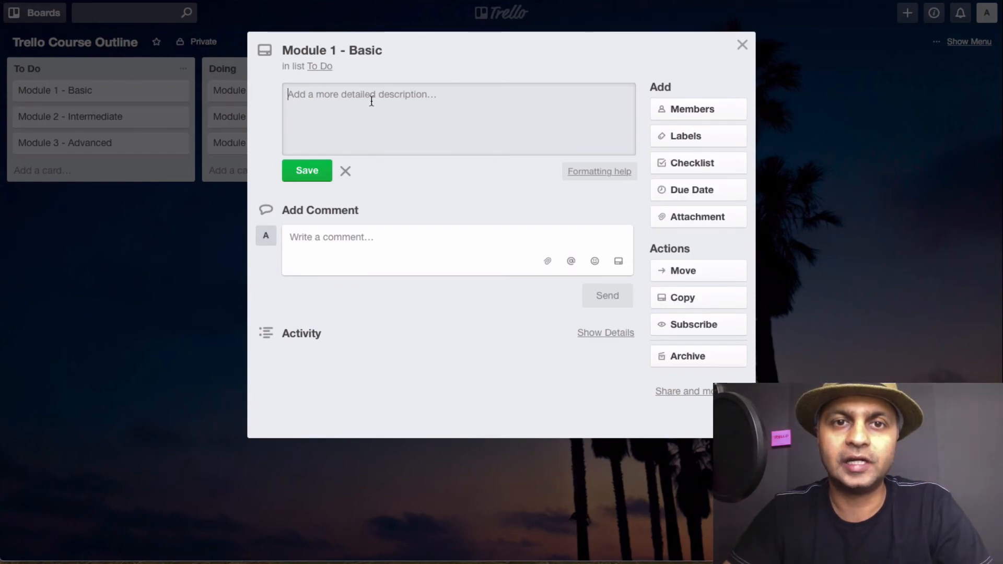
type("This module will co")
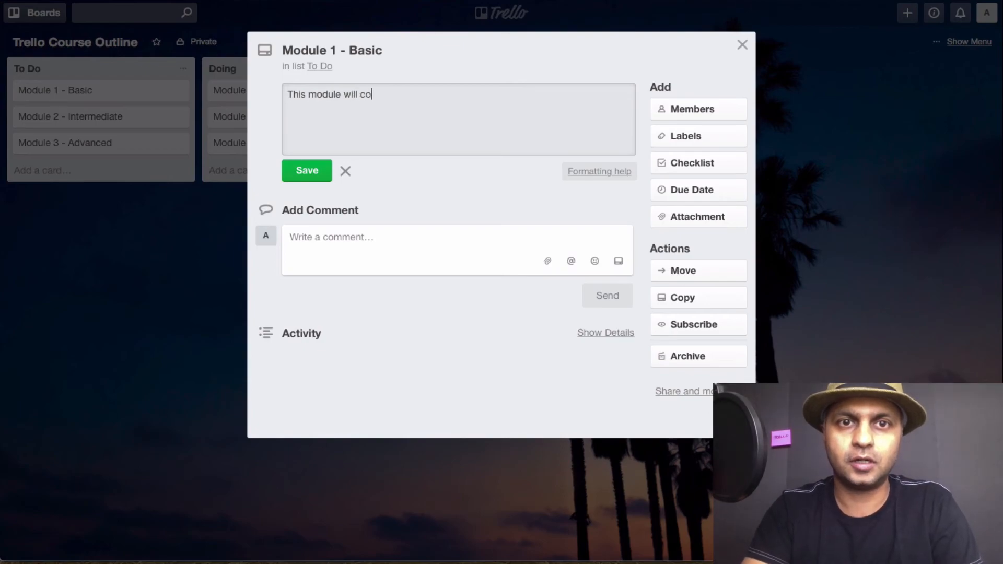
type("ver the basics of")
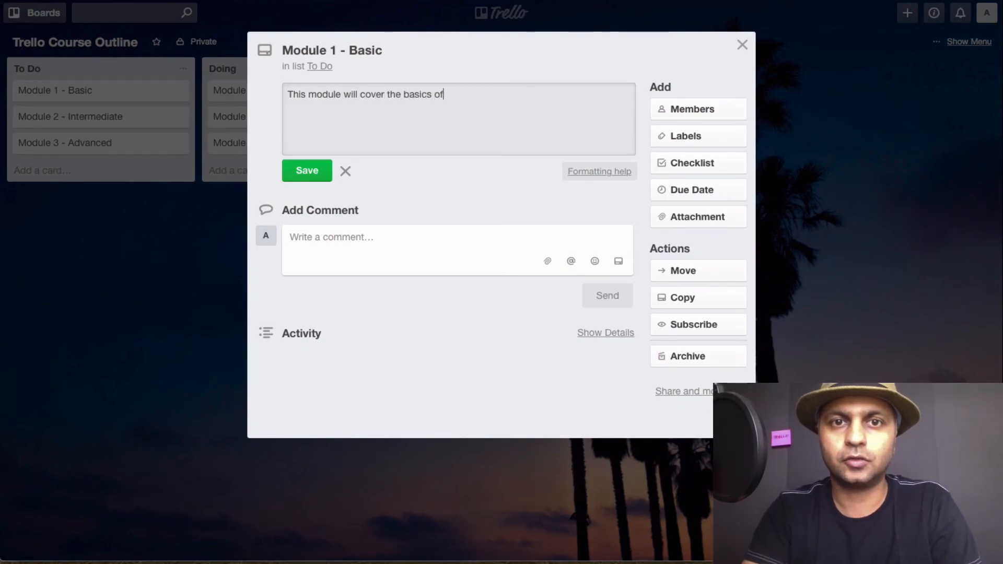
type(" using Trello")
key("Return")
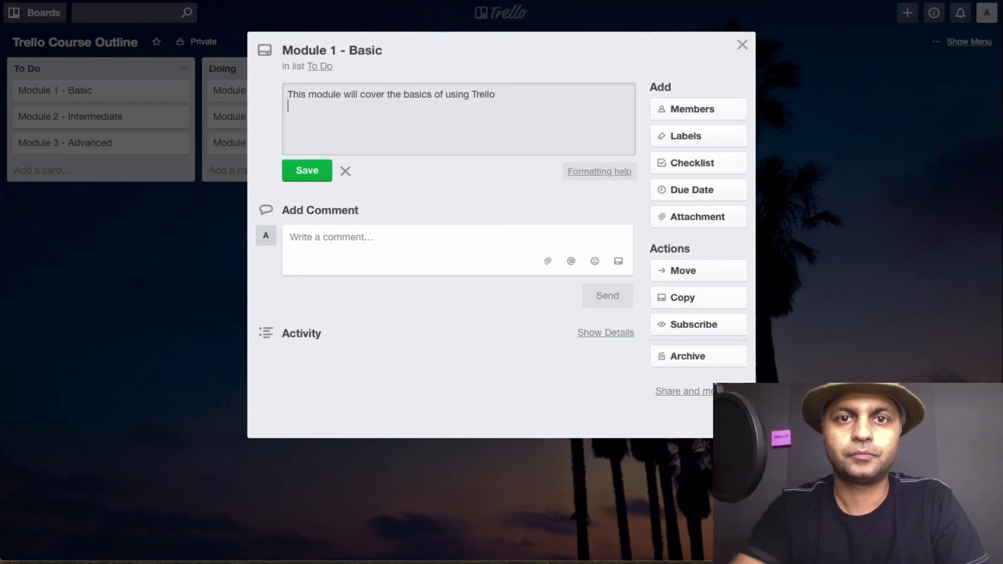
left_click(307, 171)
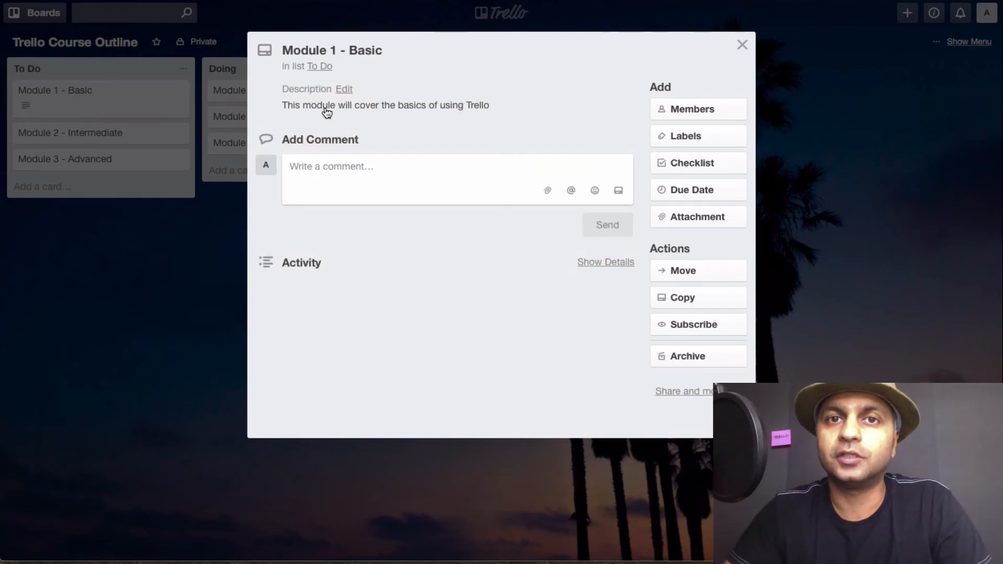
- View the comment box and the member picker of the "Module 1 - Basic" card
left_click(298, 174)
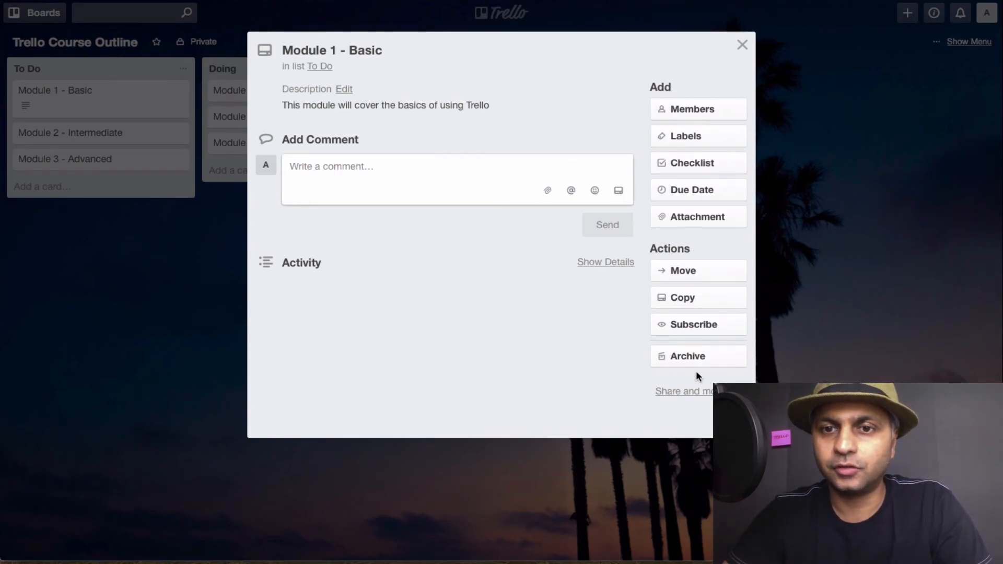
left_click(678, 116)
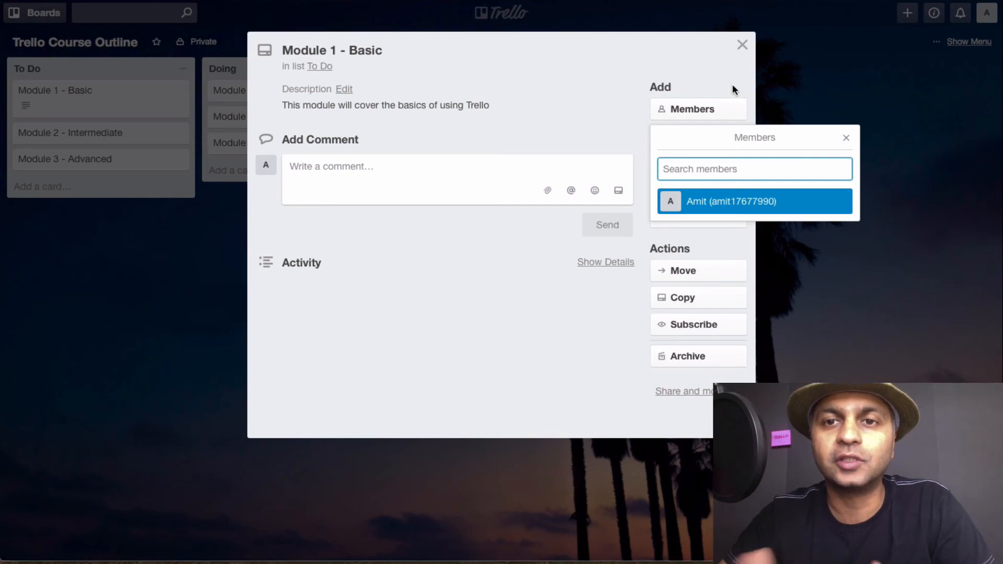
left_click(846, 140)
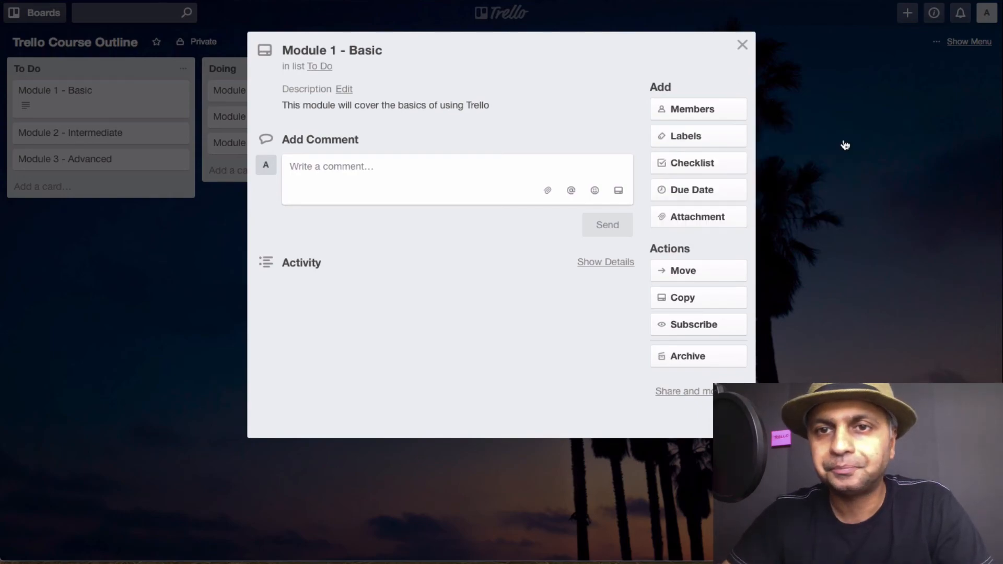
- Apply the green label to the "Module 1 - Basic" card in To Do and close the card
left_click(701, 140)
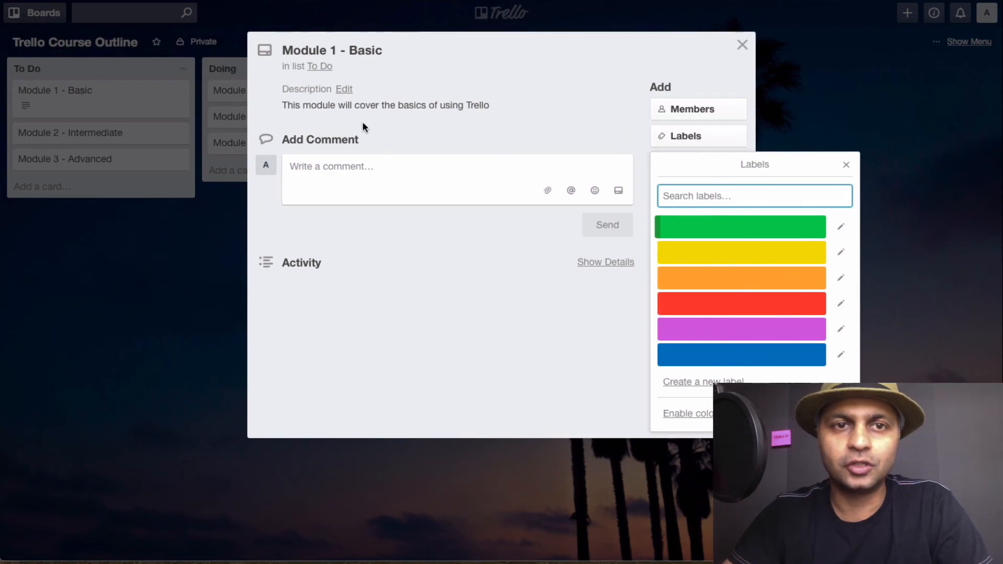
left_click(727, 232)
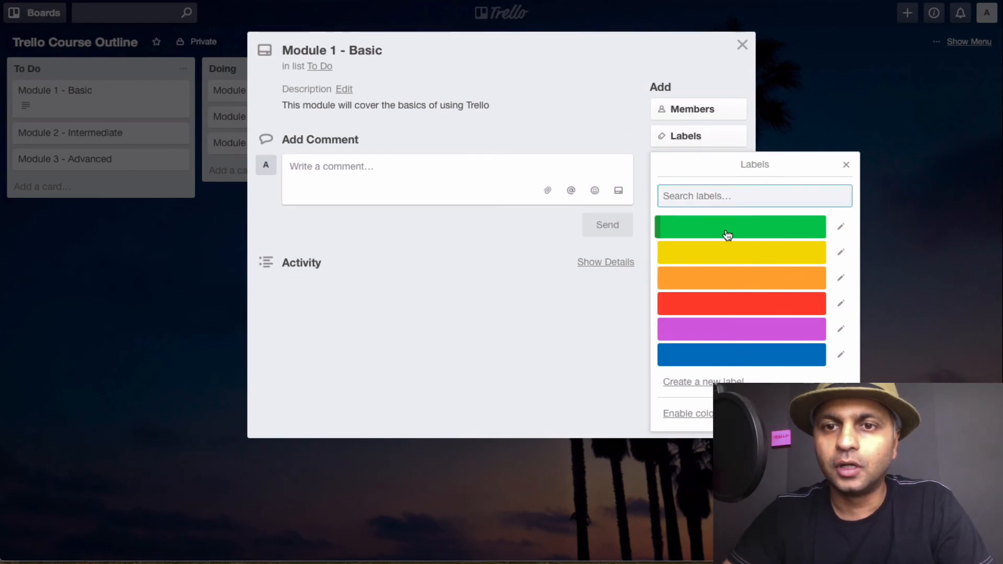
left_click(743, 44)
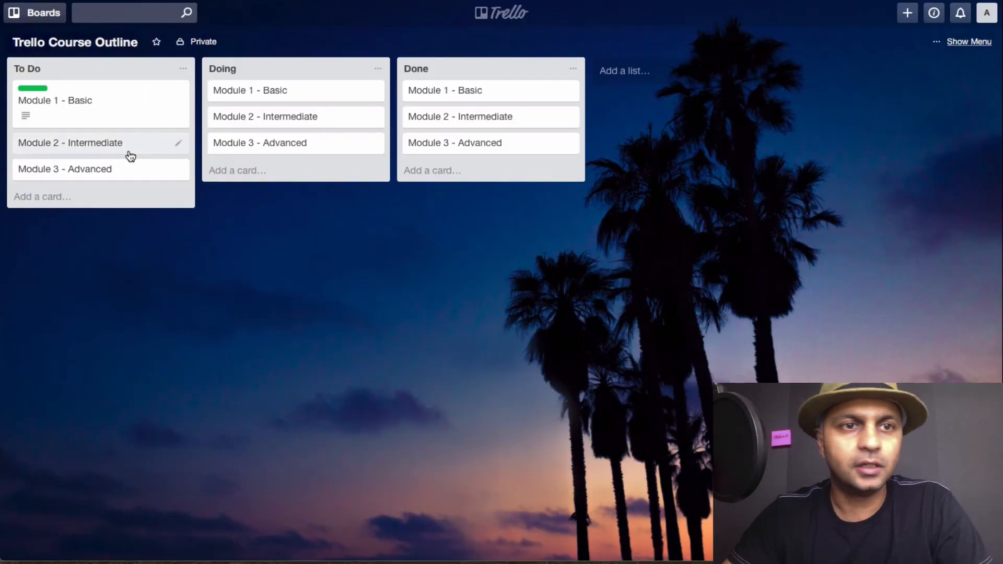
- Apply the red label to the "Module 2 - Intermediate" card in To Do and close the card
left_click(129, 152)
left_click(706, 140)
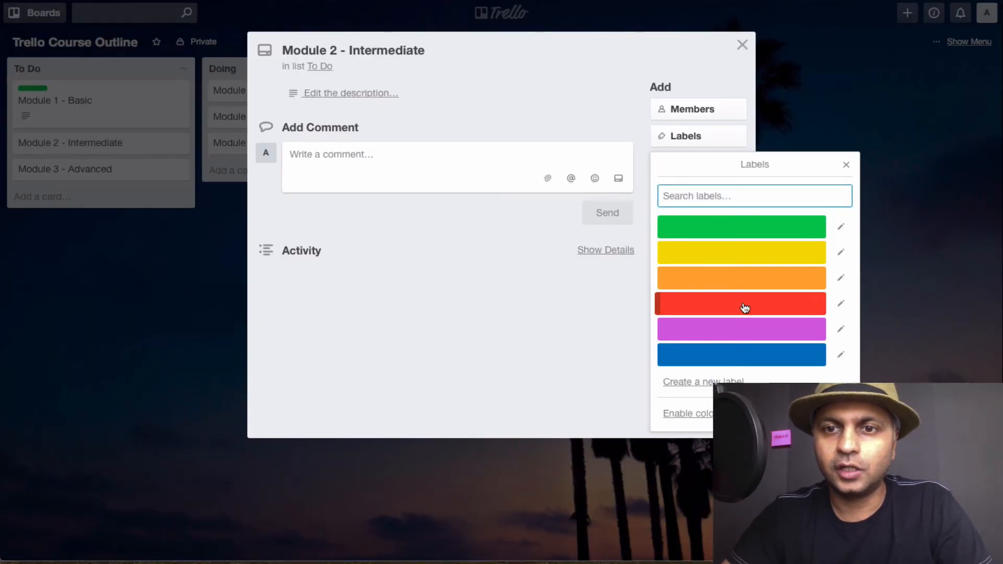
left_click(743, 305)
key("Escape")
key("Escape")
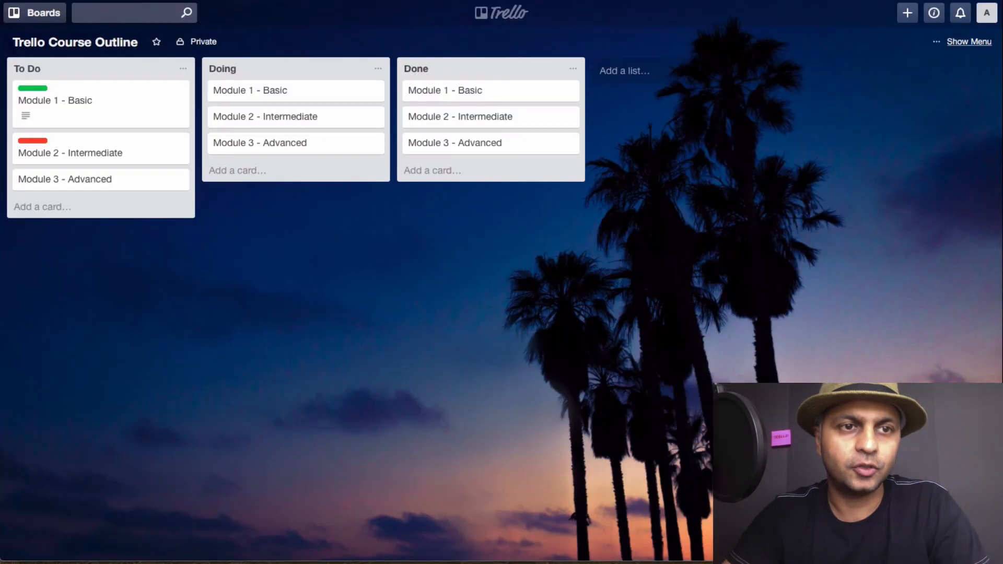
left_click(64, 182)
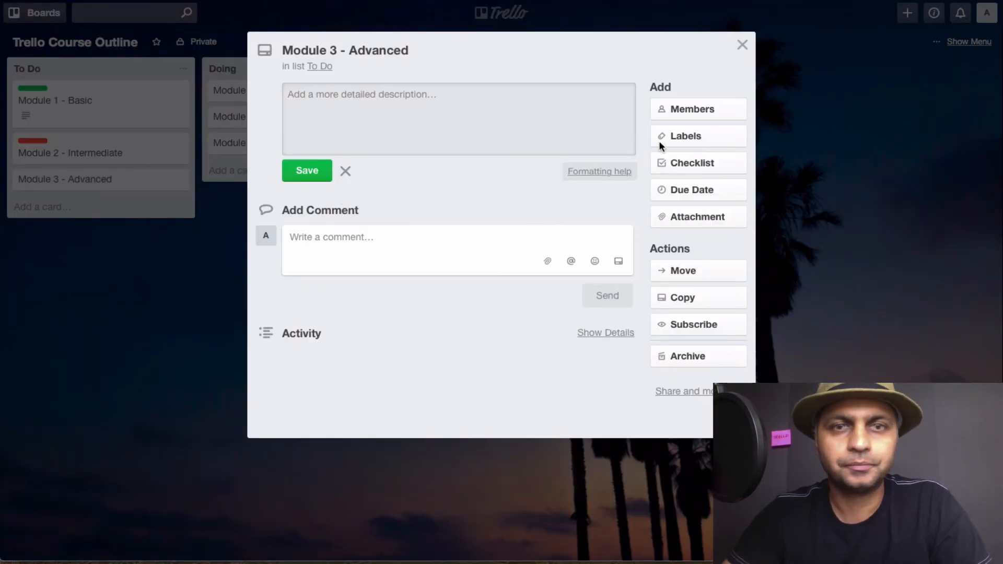
key("Escape")
key("Escape")
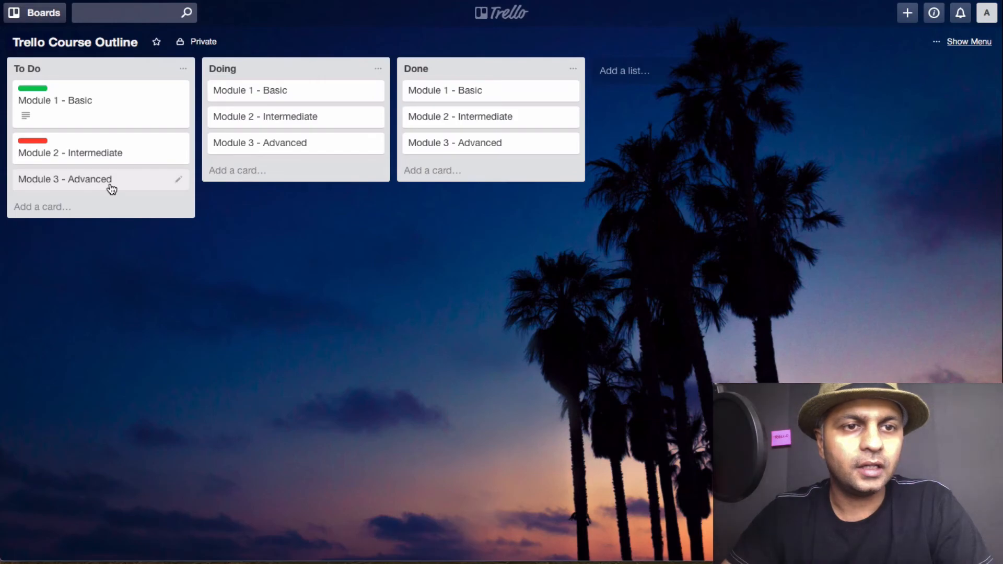
- Apply the red label to the "Module 3 - Advanced" card in To Do and close the card
left_click(146, 179)
left_click(693, 138)
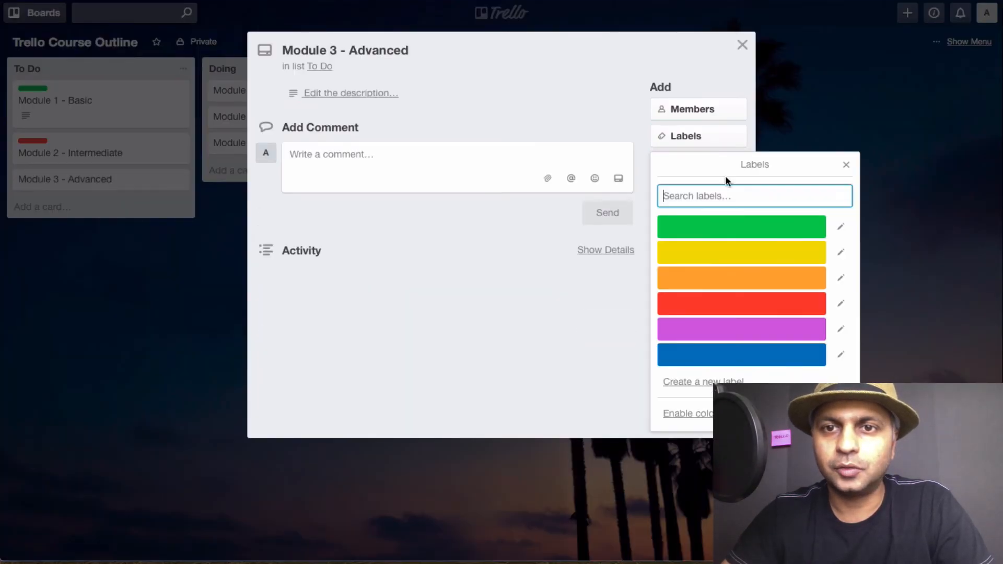
left_click(757, 305)
key("Escape")
key("Escape")
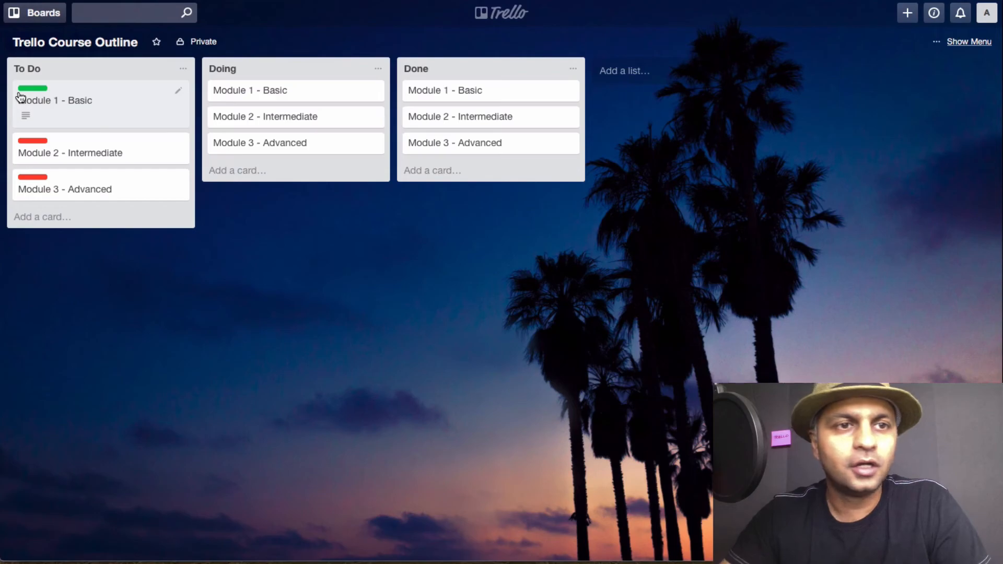
- Name the green label "Done" from the "Module 1 - Basic" card in To Do and close the card
left_click(99, 103)
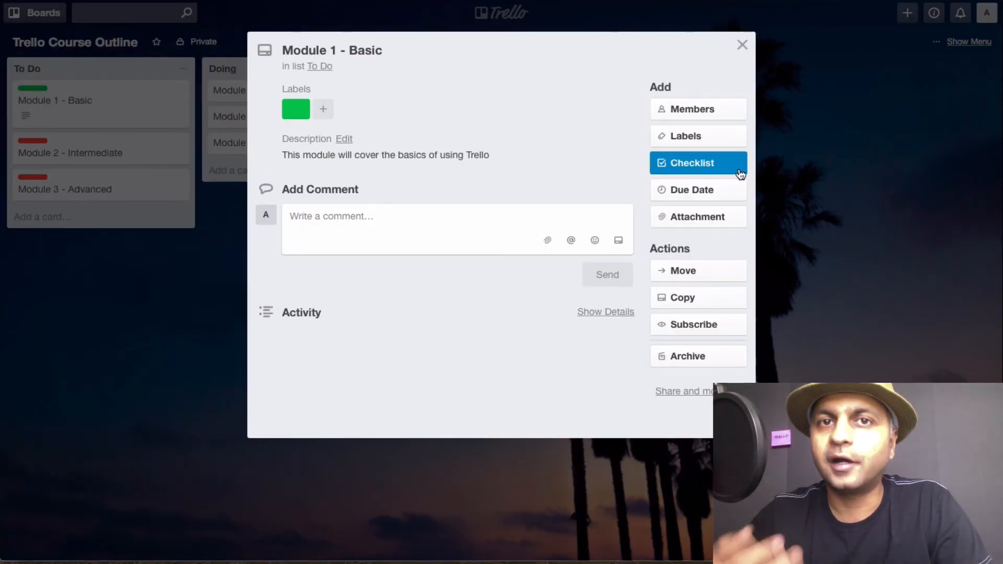
left_click(695, 143)
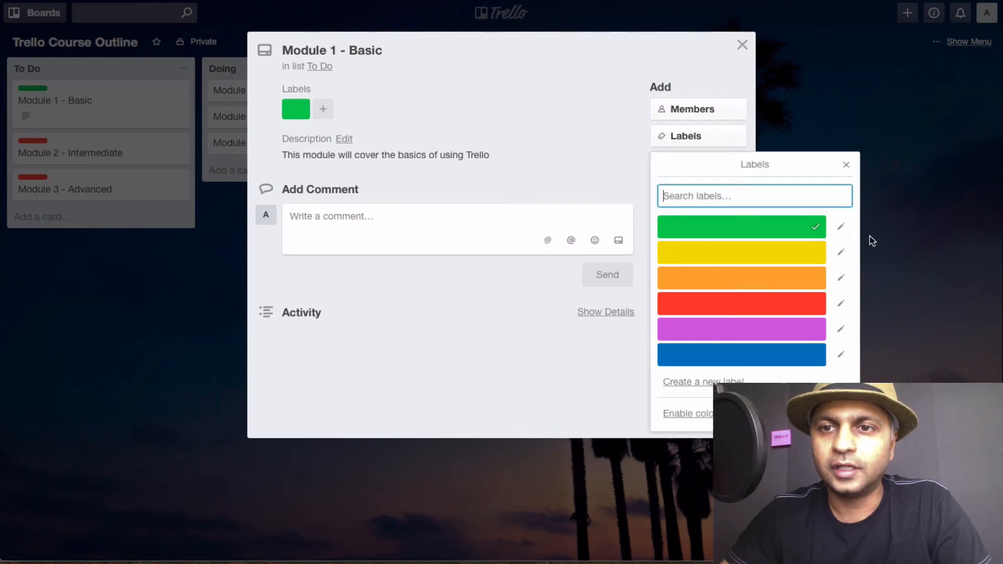
left_click(842, 229)
type("Done")
left_click(690, 359)
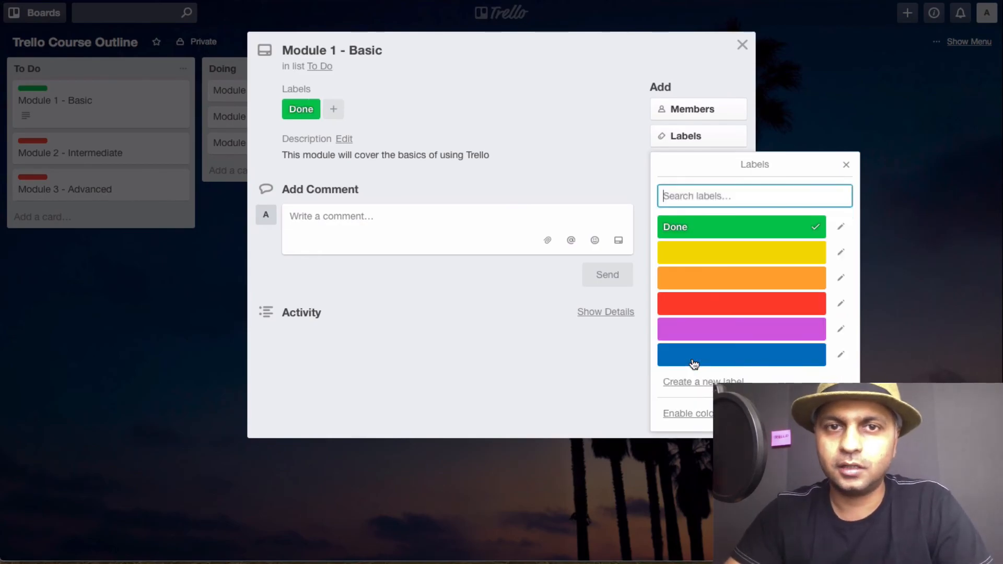
key("Escape")
key("Escape")
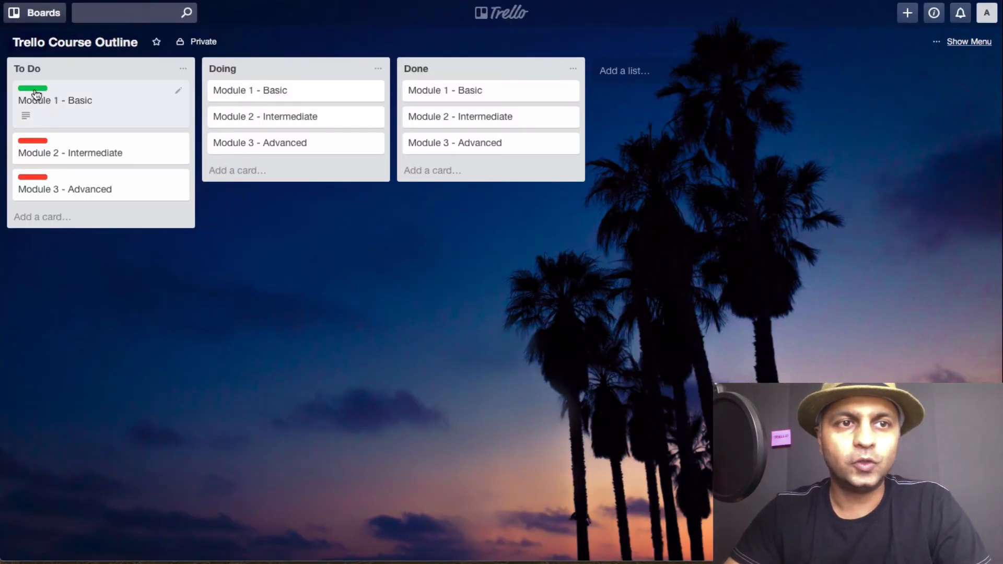
- Examine the labels on the "Module 1 - Basic" and "Module 2 - Intermediate" cards in To Do
mouse_move(29, 99)
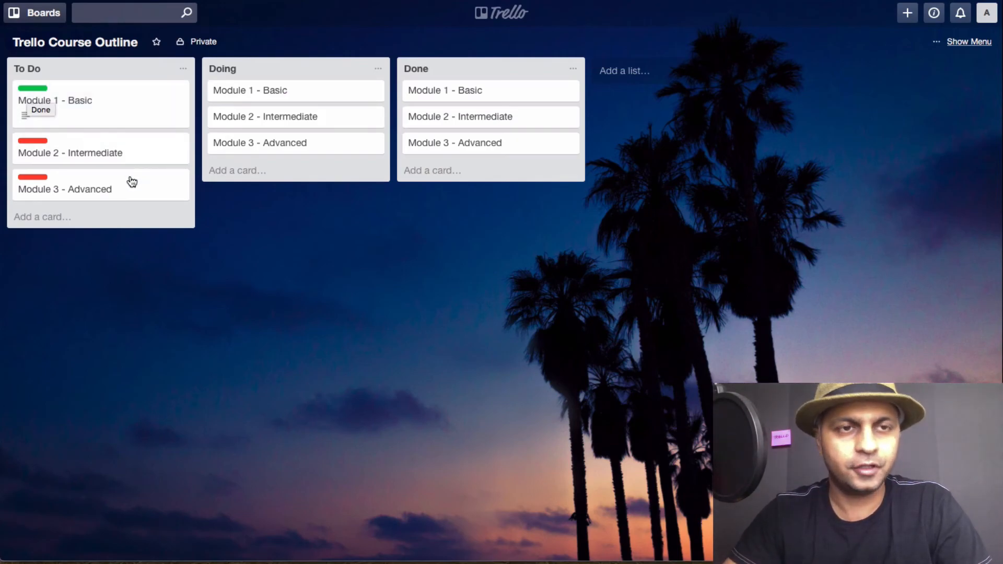
left_click(33, 99)
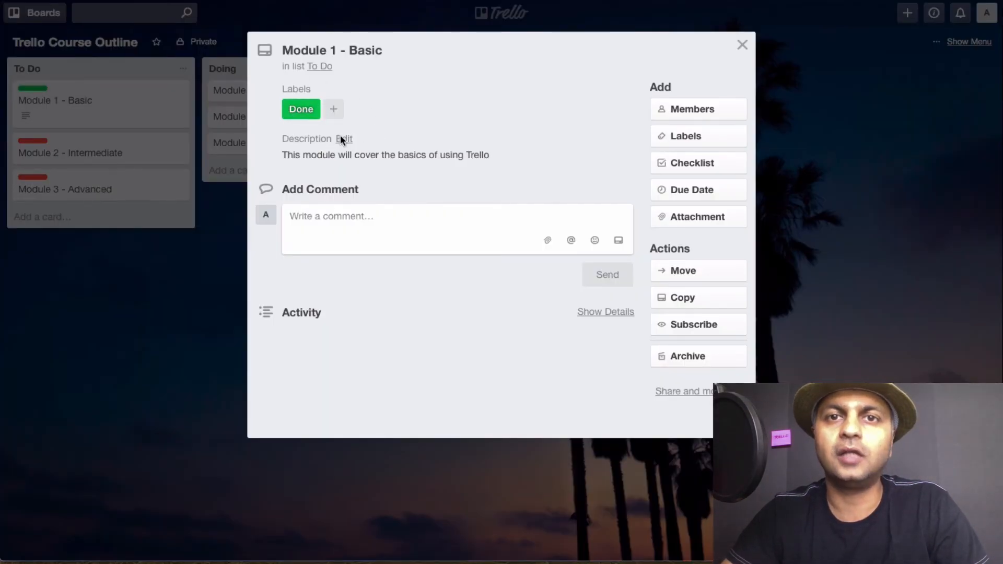
left_click(71, 142)
left_click(66, 152)
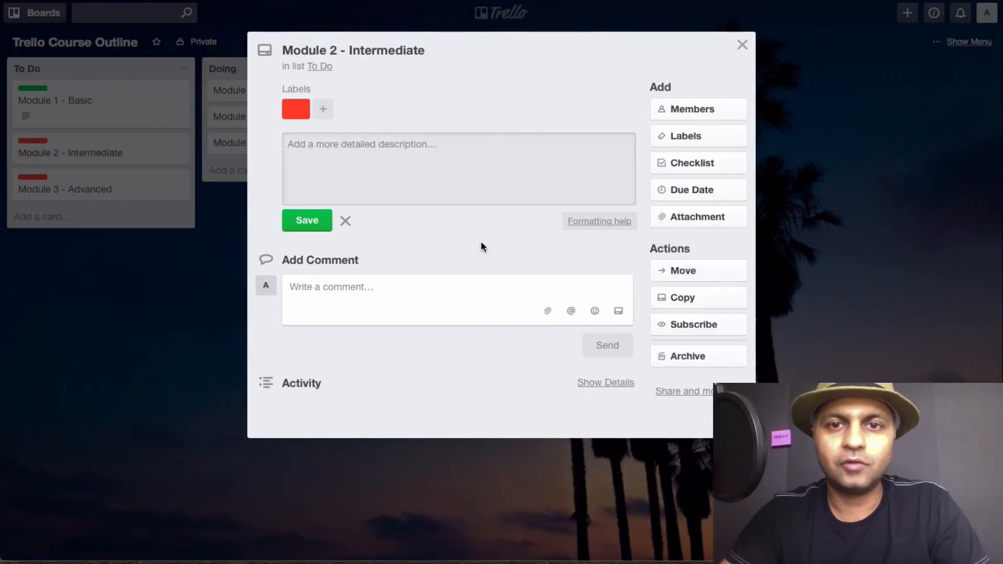
left_click(558, 111)
left_click(112, 90)
- Name the red label "Not Done" from the "Module 1 - Basic" card in To Do and close the card
left_click(102, 102)
left_click(683, 151)
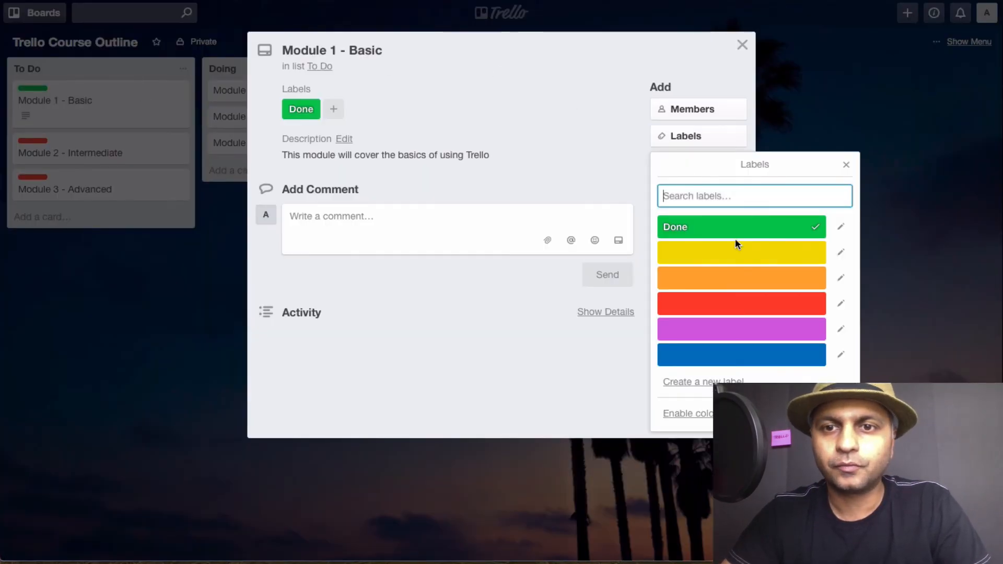
left_click(838, 308)
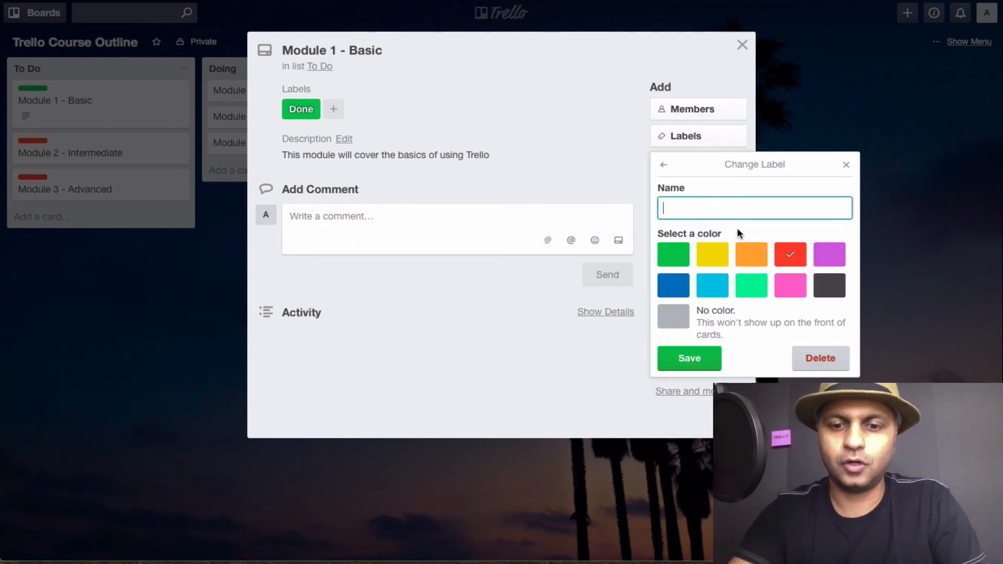
type("Not Done")
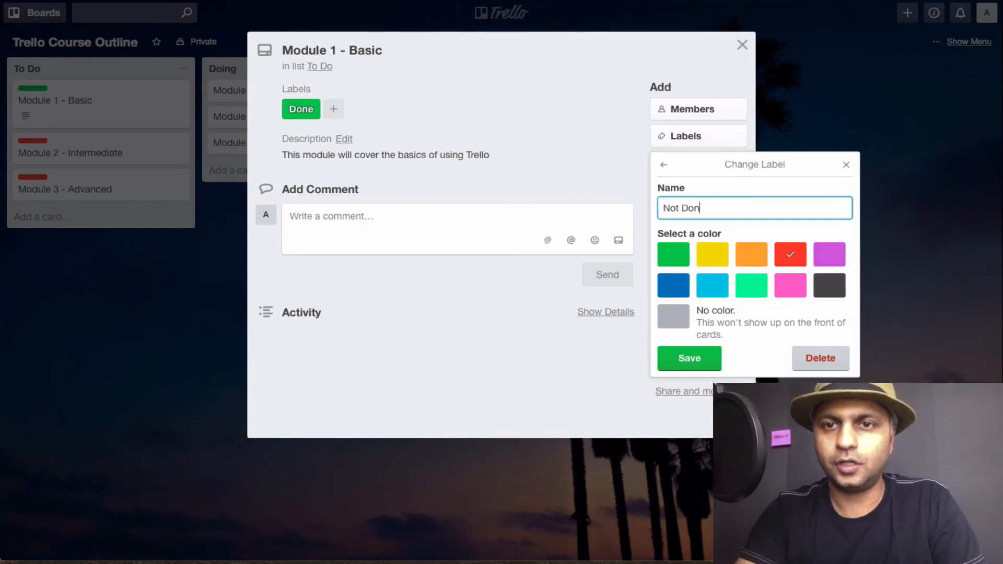
key("Return")
key("Escape")
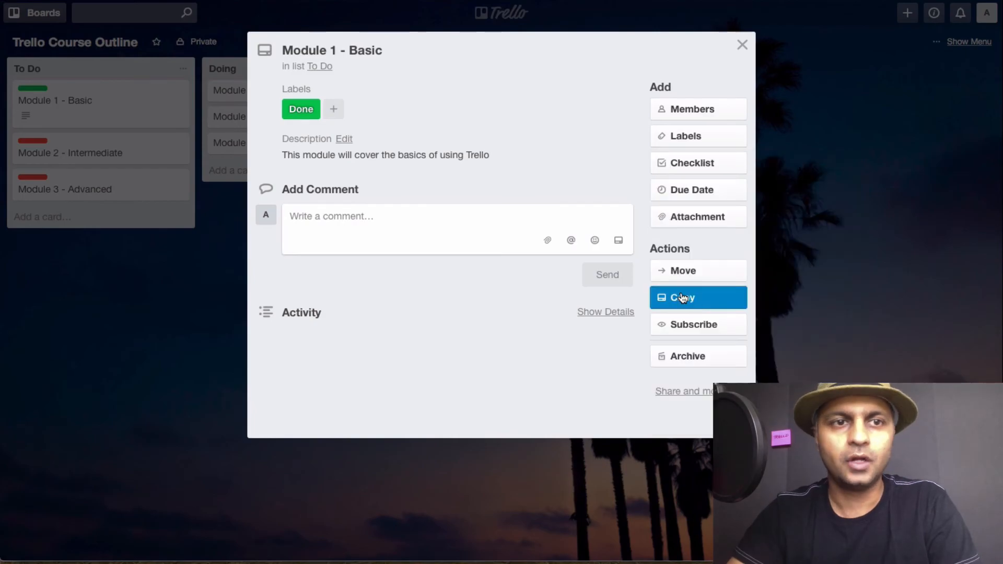
key("Escape")
- Check the red label's name on the "Module 2 - Intermediate" and "Module 3 - Advanced" cards in To Do
left_click(125, 149)
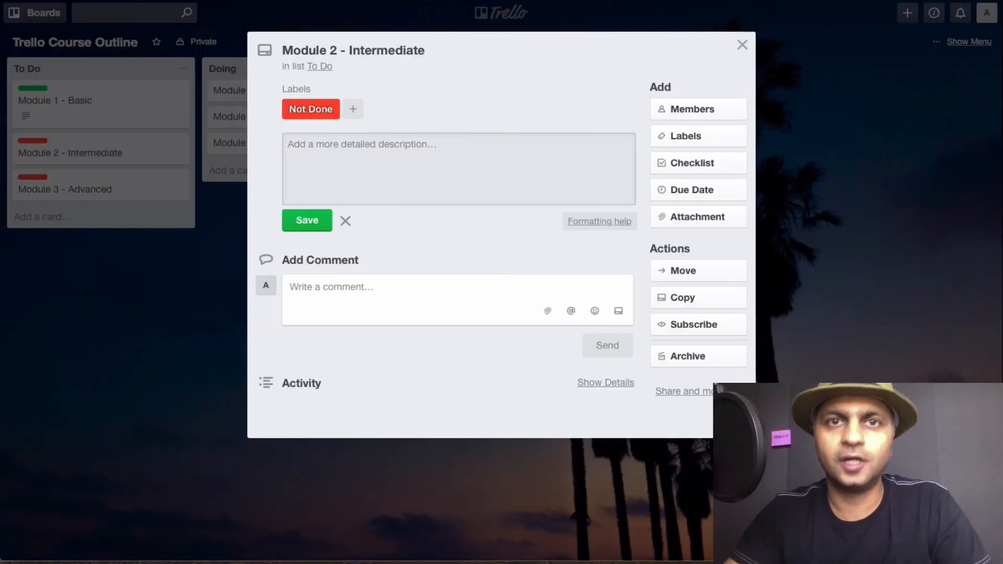
key("Escape")
key("Escape")
left_click(62, 195)
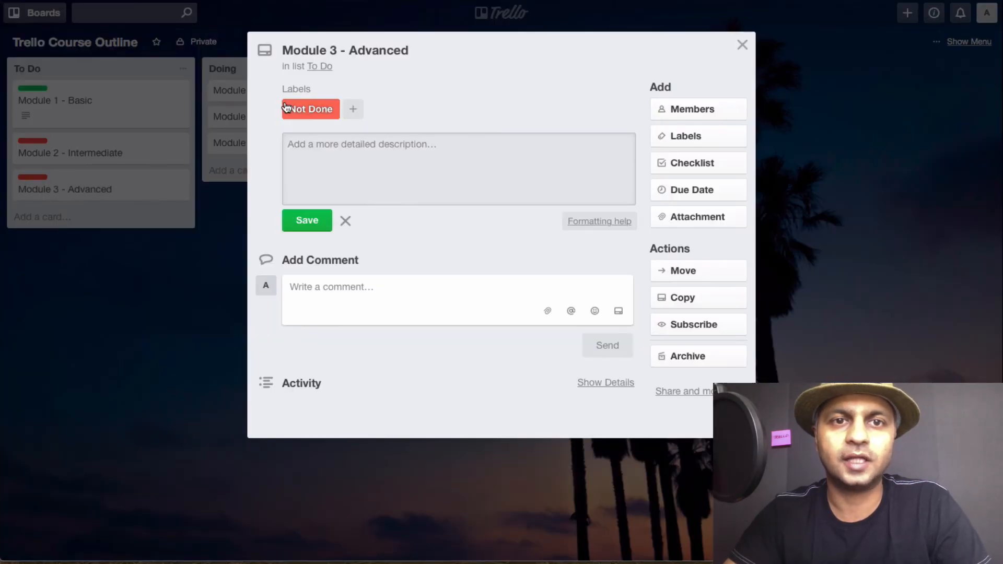
key("Escape")
key("Escape")
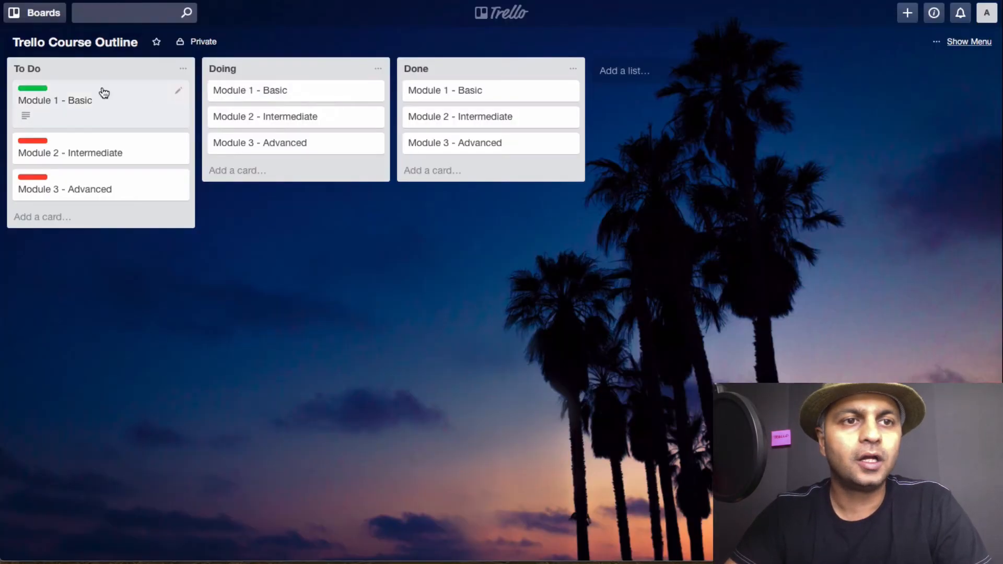
- Enable color blind friendly mode for the labels from the "Module 1 - Basic" card in To Do
left_click(54, 93)
left_click(700, 137)
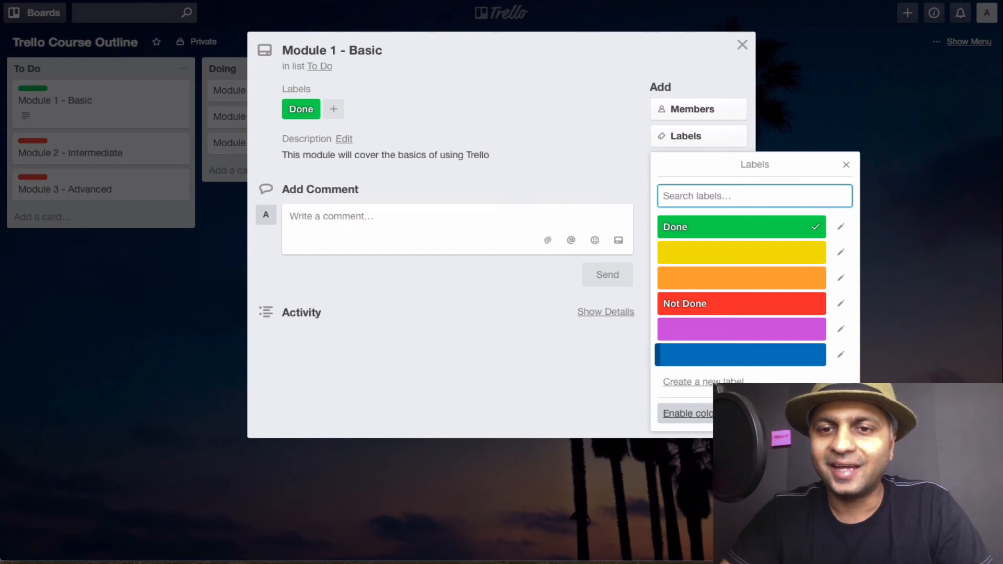
left_click(685, 413)
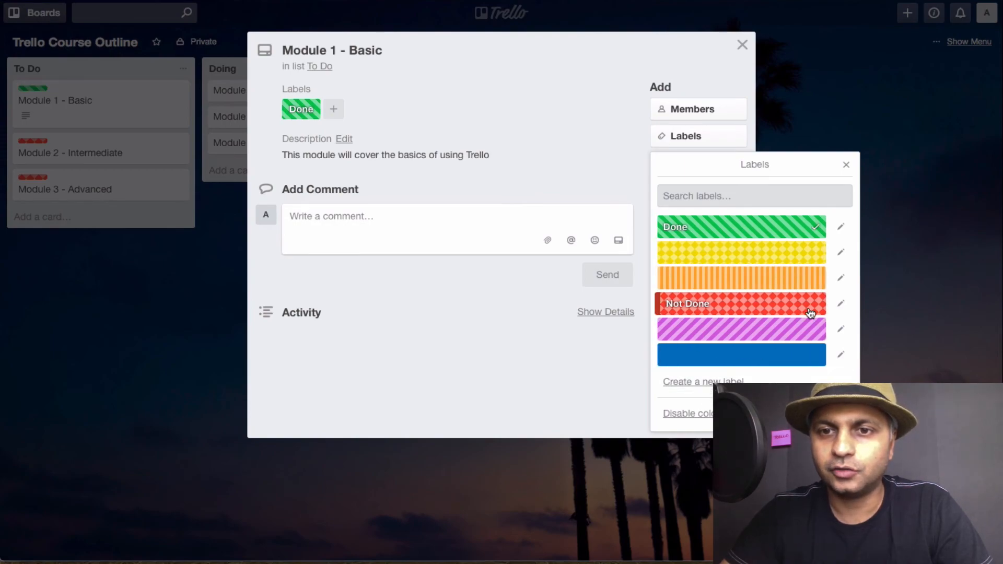
- View the name and color options for creating a new label, and close the card without creating one
left_click(700, 383)
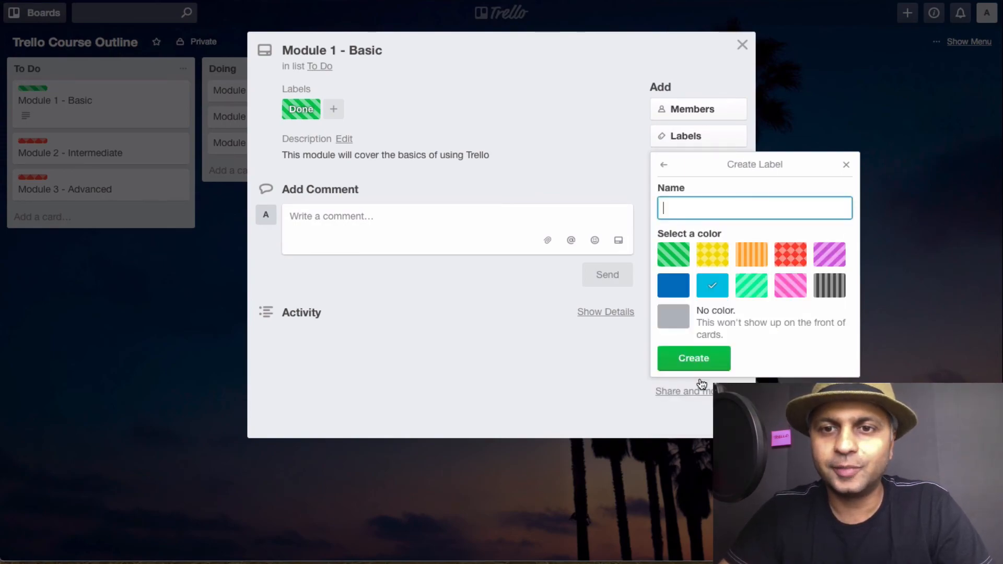
left_click(847, 165)
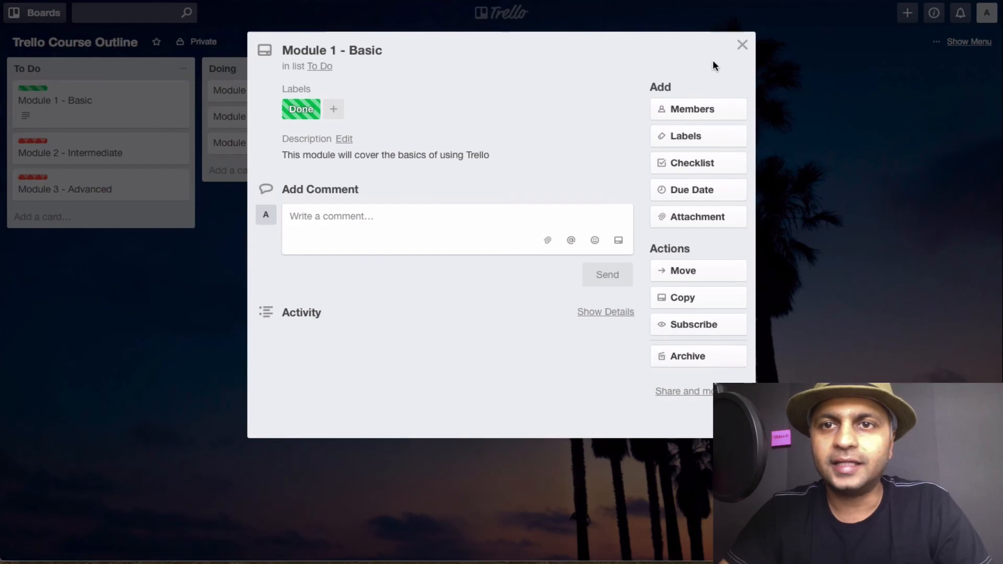
left_click(742, 45)
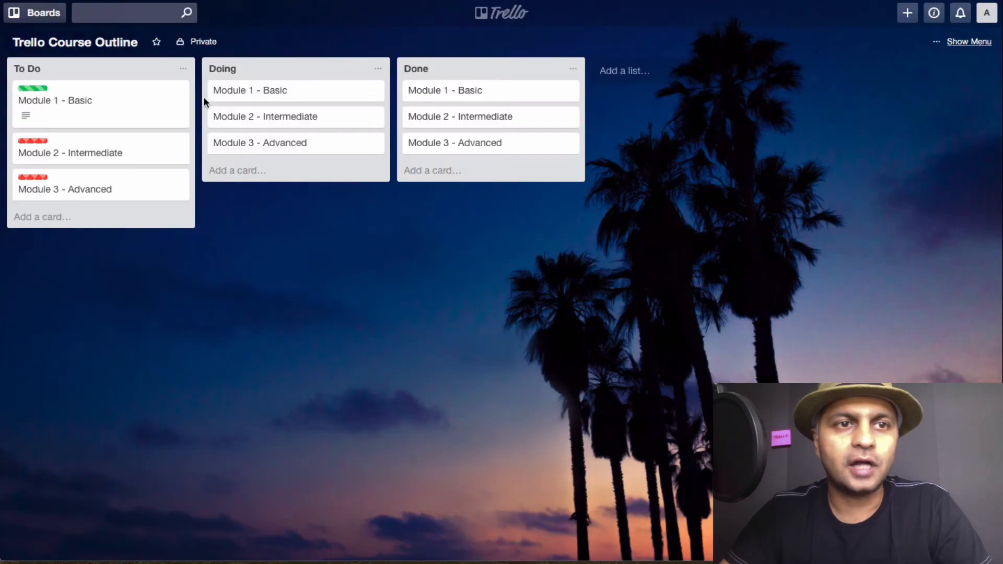
- Add a checklist to the "Module 1 - Basic" card in To Do and title it "Things to do to complete this module"
left_click(130, 105)
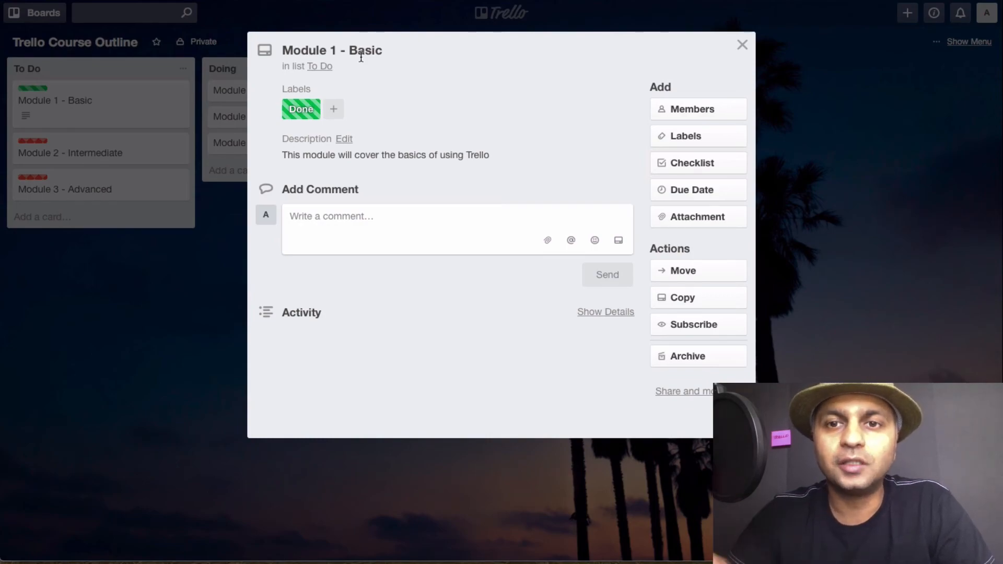
left_click(701, 164)
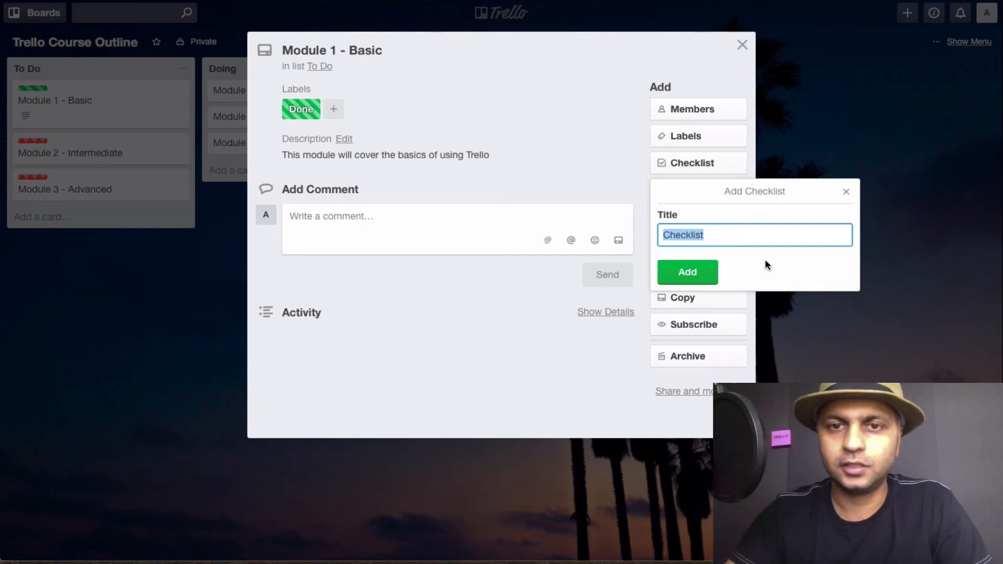
key("Return")
left_click(336, 190)
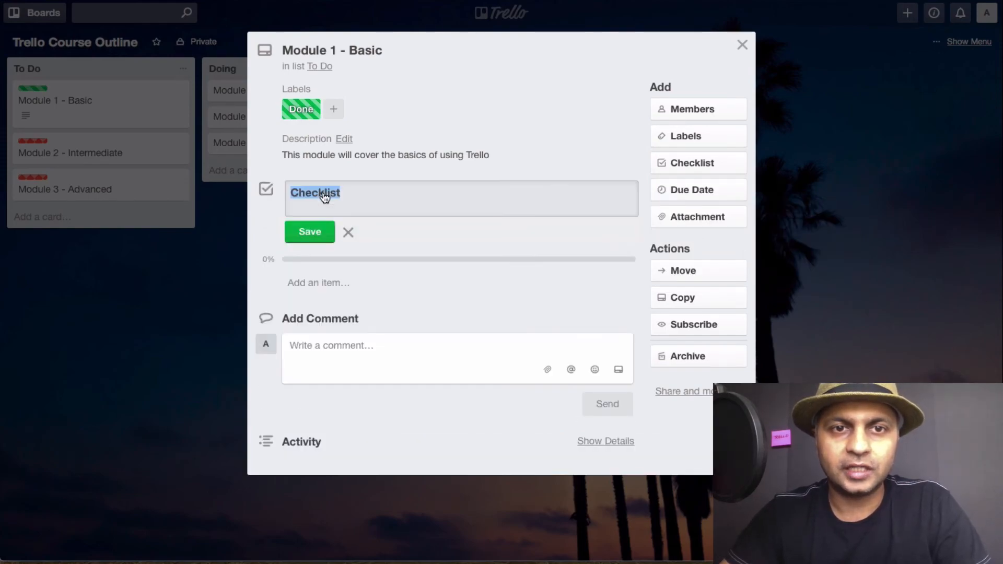
type("Things to do to complete this module")
key("Return")
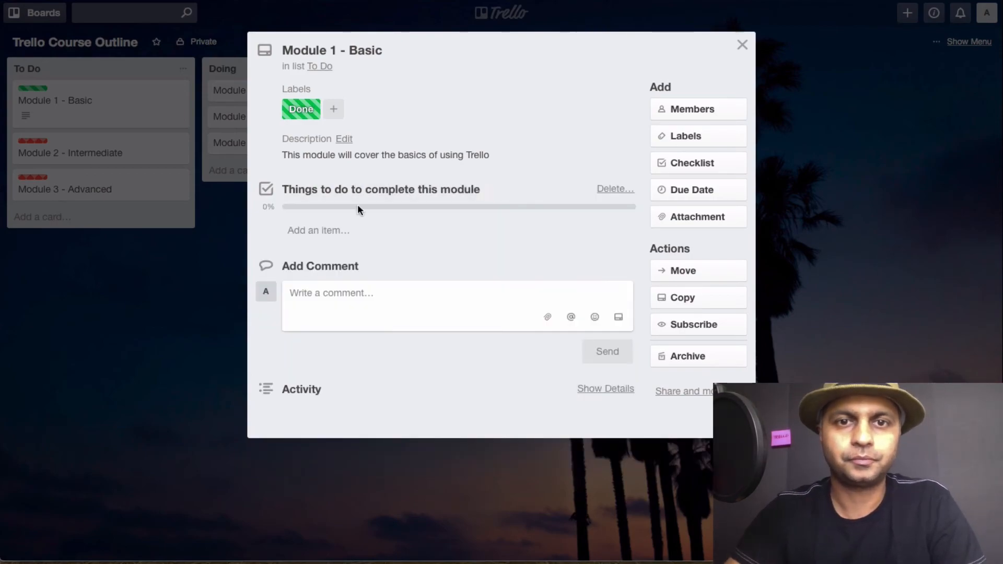
- Add the items "Prepare slides", "Prepare audio" and "Prepare Video" to the "Things to do to complete this module" checklist
left_click(331, 233)
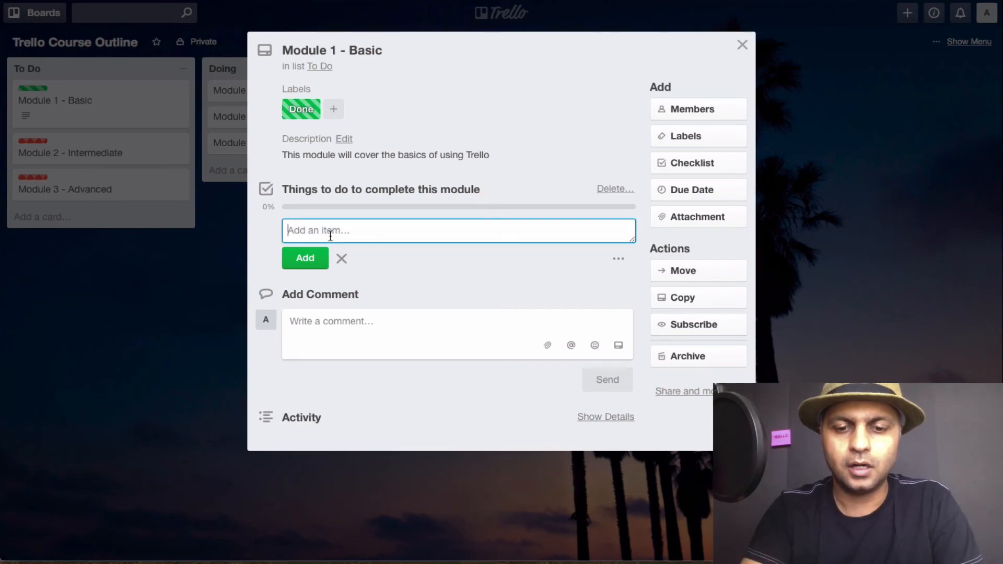
type("Pre")
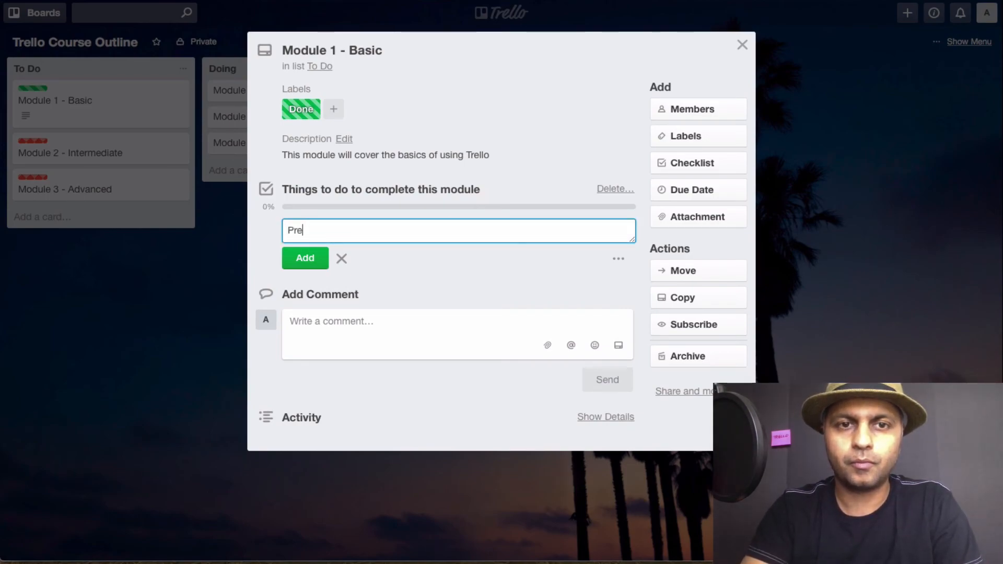
type("pare slides")
key("Return")
type("Prepare audio")
key("Return")
type("Prepa")
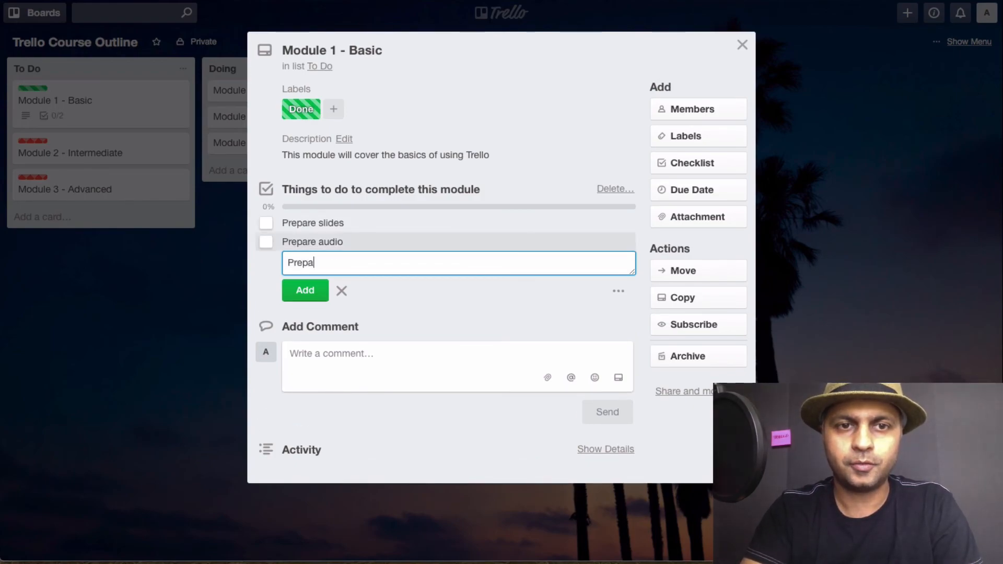
type("re Video")
key("Return")
- Add the items "Edit slides" and "Record Slides" to the same checklist and finish adding items
type("E")
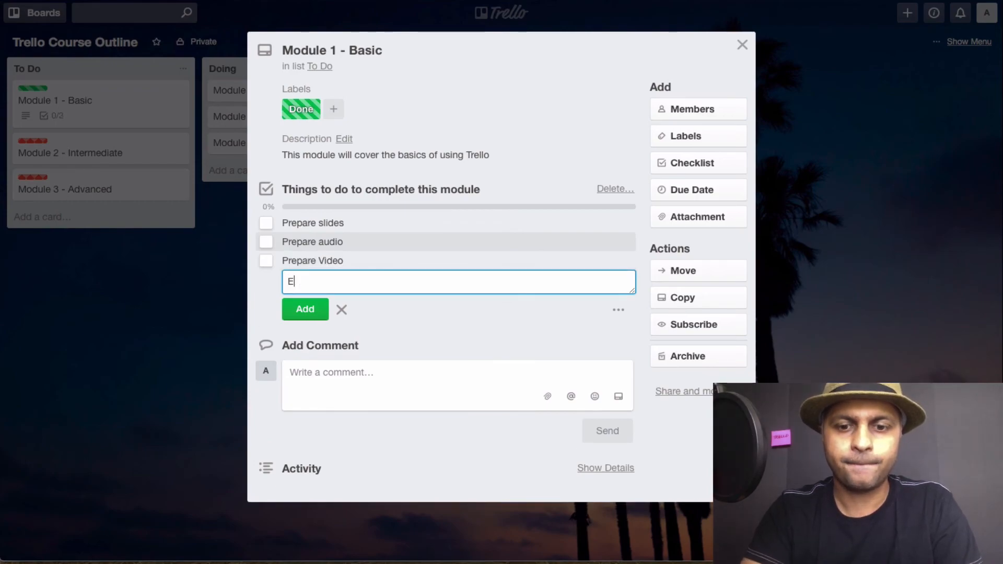
type("dit slides")
key("Return")
type("Re")
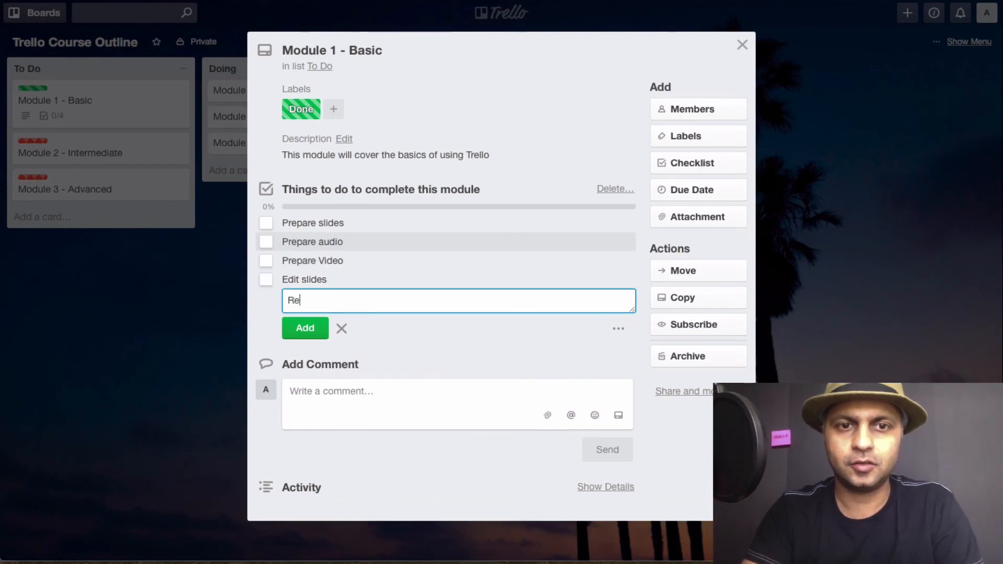
type("cord Slides")
key("Return")
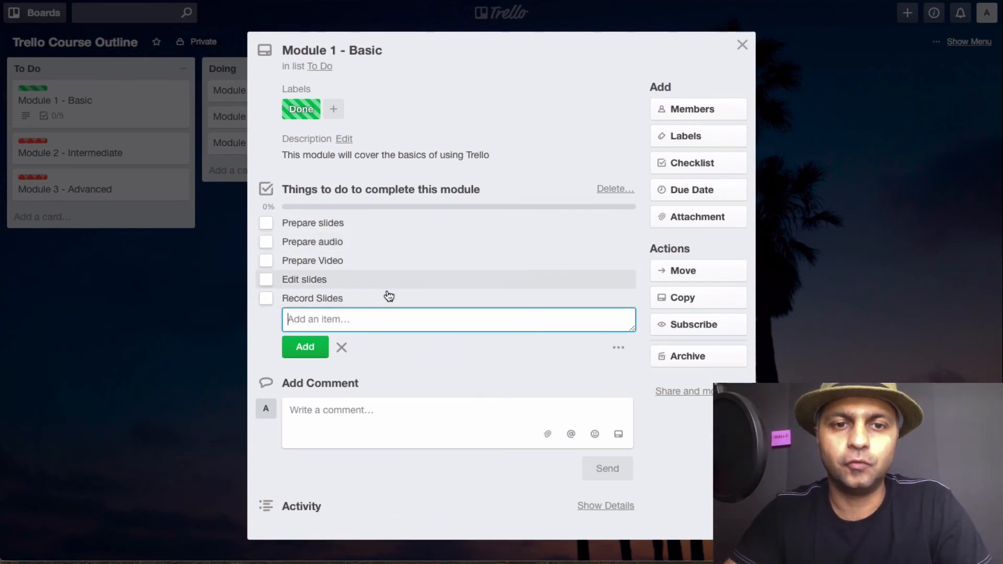
left_click(343, 347)
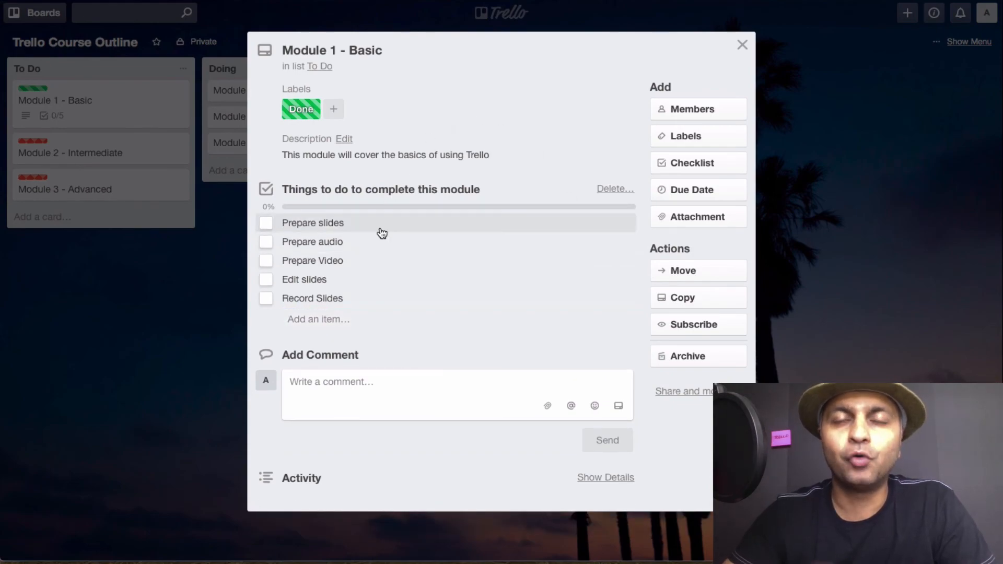
- Add another checklist titled "2nd Checklist" to the "Module 1 - Basic" card
left_click(690, 169)
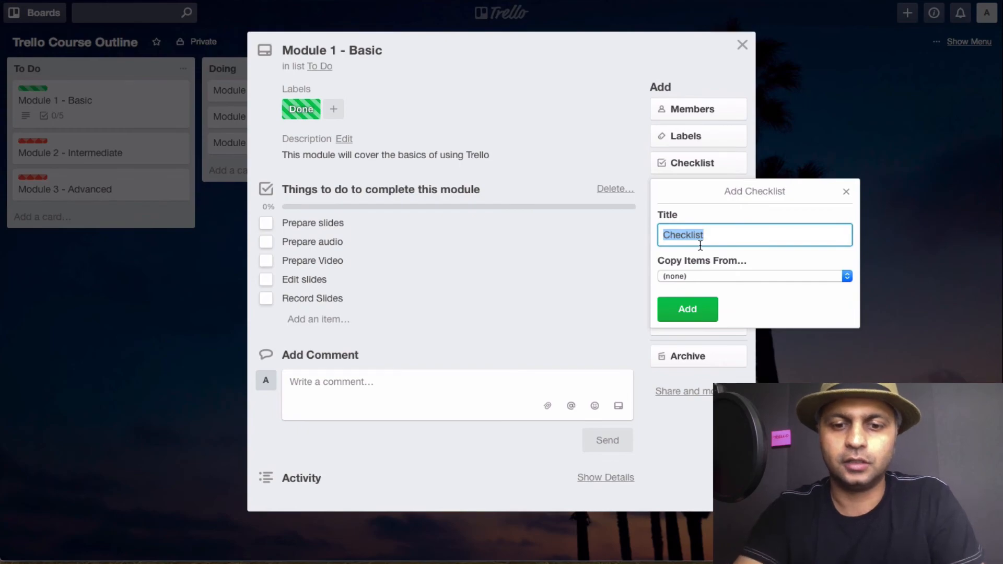
type("2nd ")
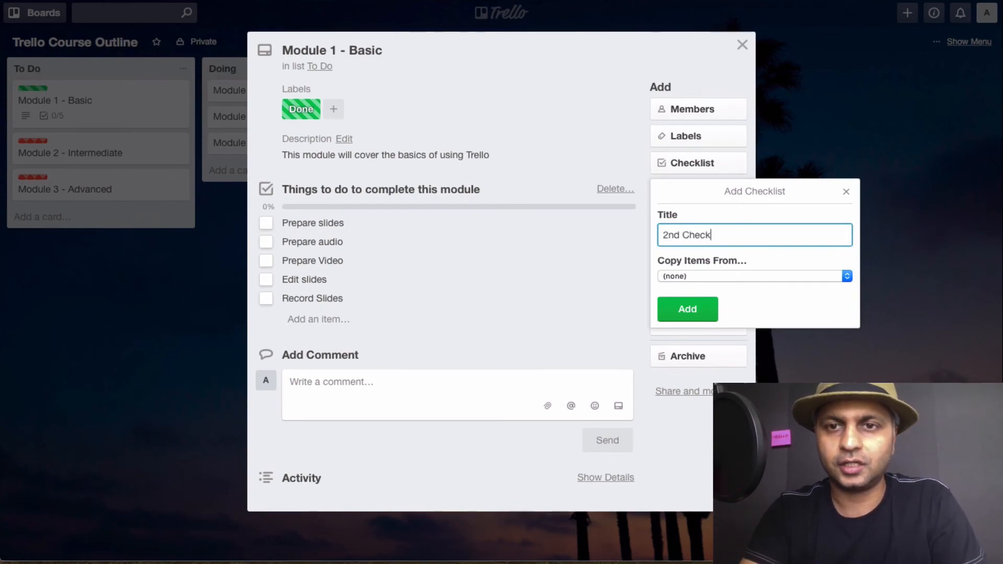
type("Checklist")
key("Return")
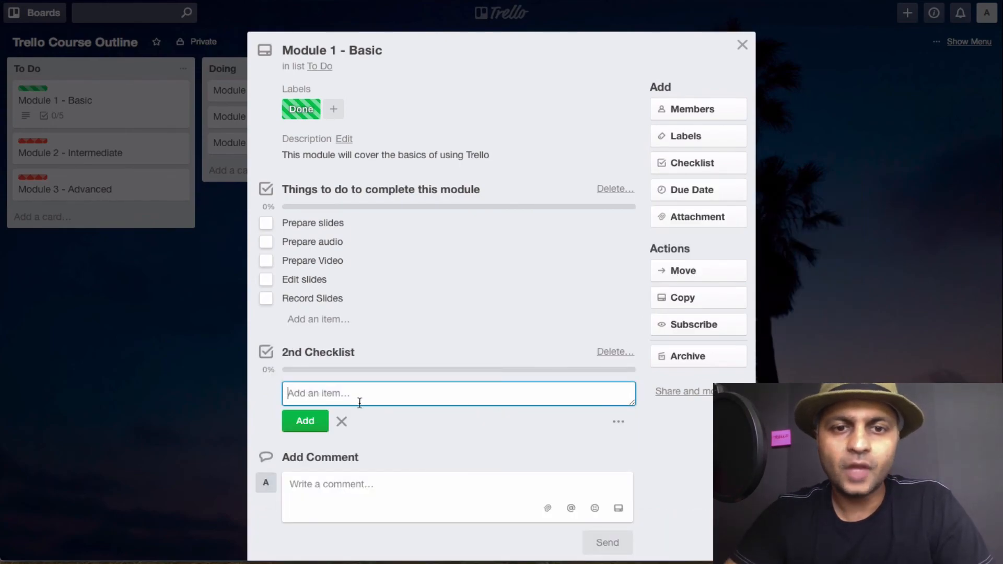
- Add the items 1, 2, 3, 4 and 5 to the "2nd Checklist"
type("1")
key("Return")
type("2")
key("Return")
type("3 4")
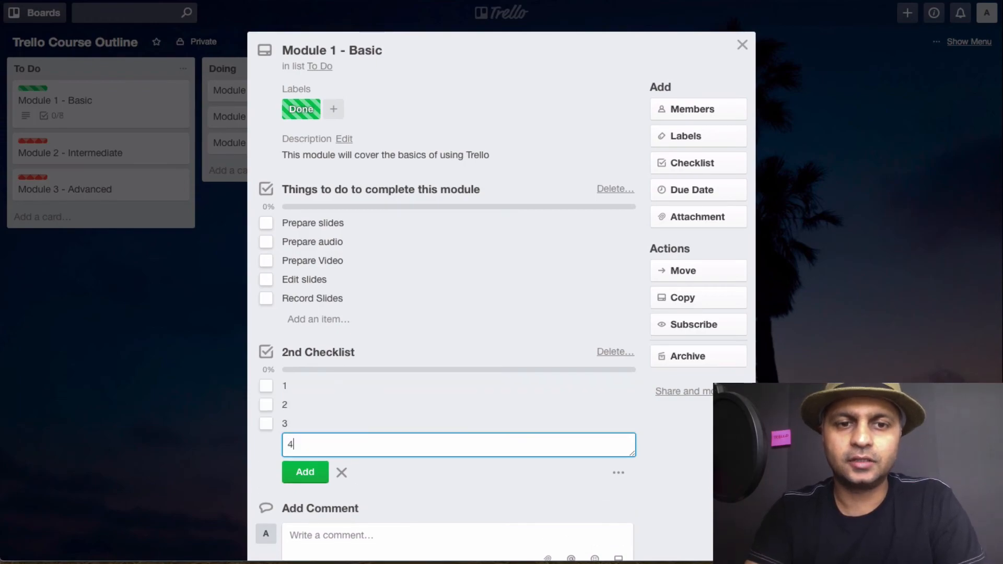
key("Return")
type("5")
key("Return")
type("6")
key("Escape")
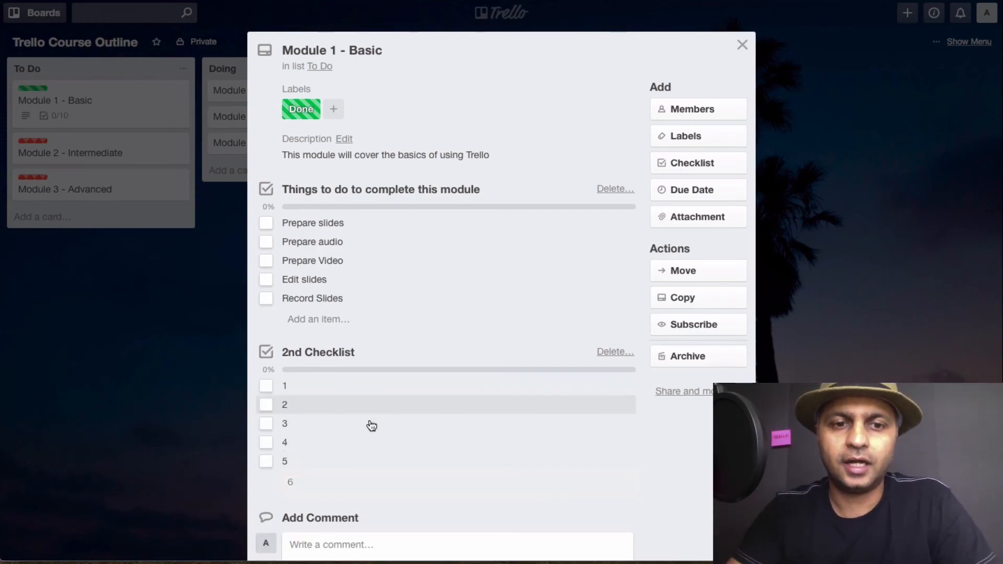
- Clear the unsaved item 6 from the "2nd Checklist" and view the editing options of item 5 without changing it
left_click(316, 489)
key("BackSpace")
type("\\")
key("BackSpace")
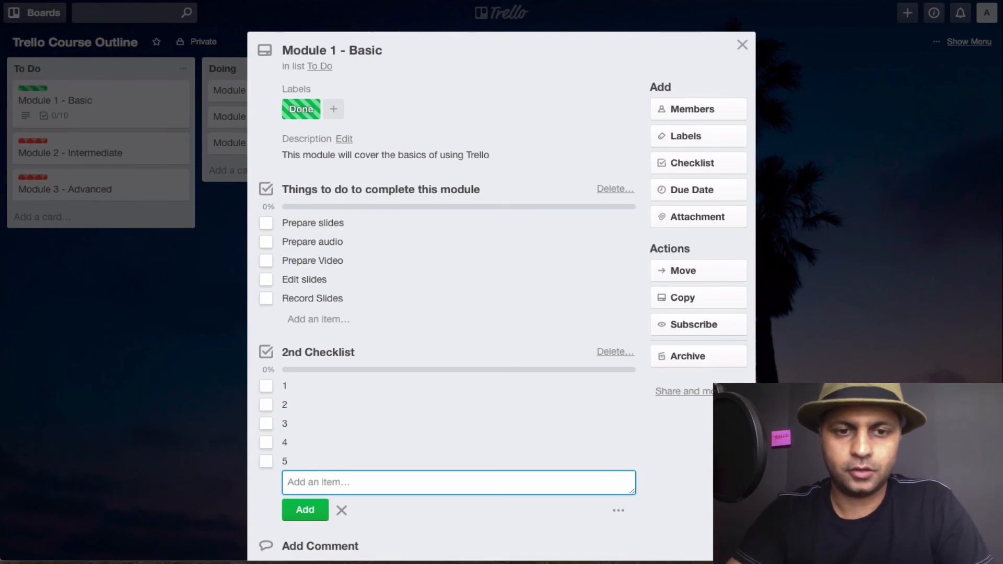
key("Escape")
left_click(325, 463)
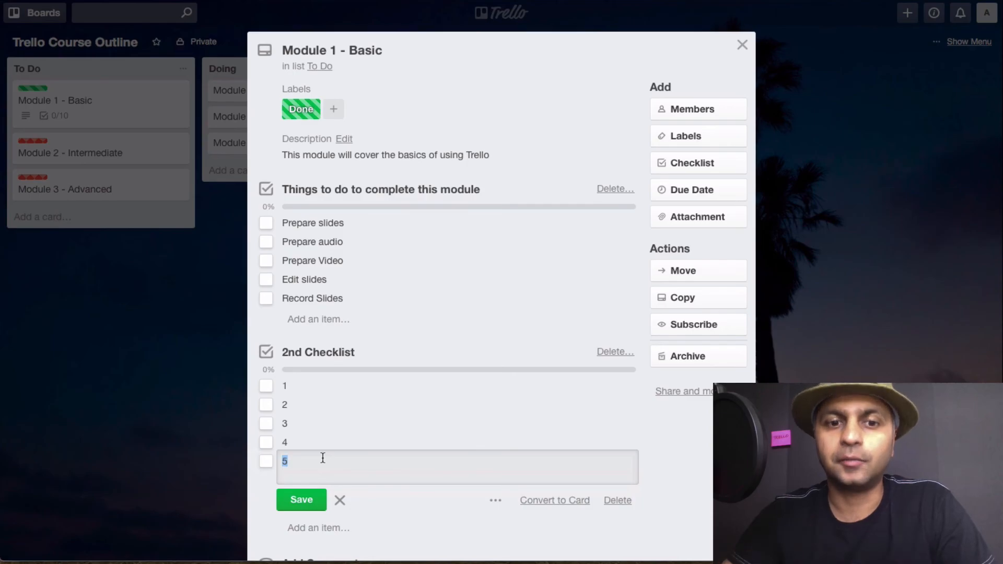
left_click(339, 500)
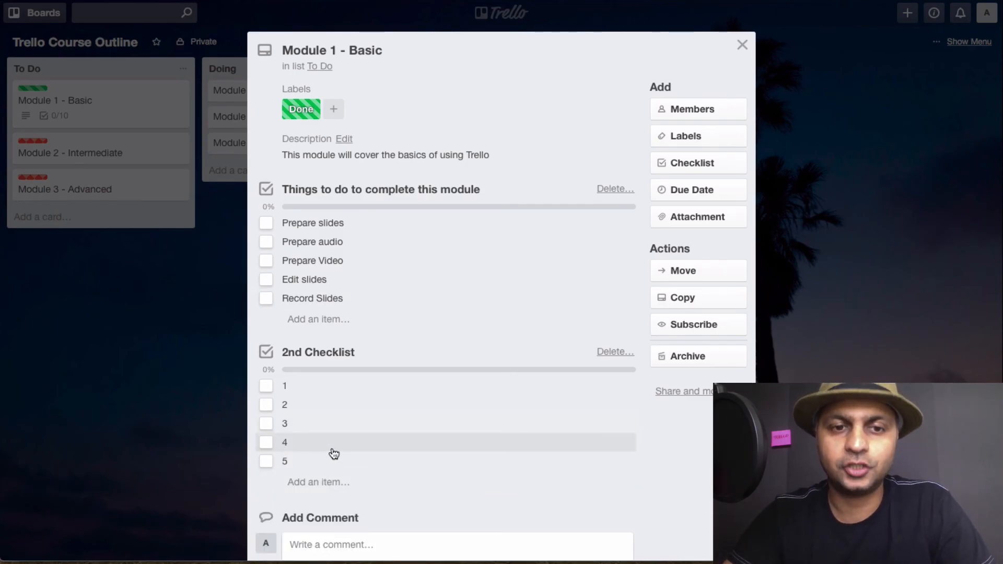
- Add a checklist titled "3rd Checklist" with its items copied from "Things to do to complete this module"
scroll(335, 453, "down", 2)
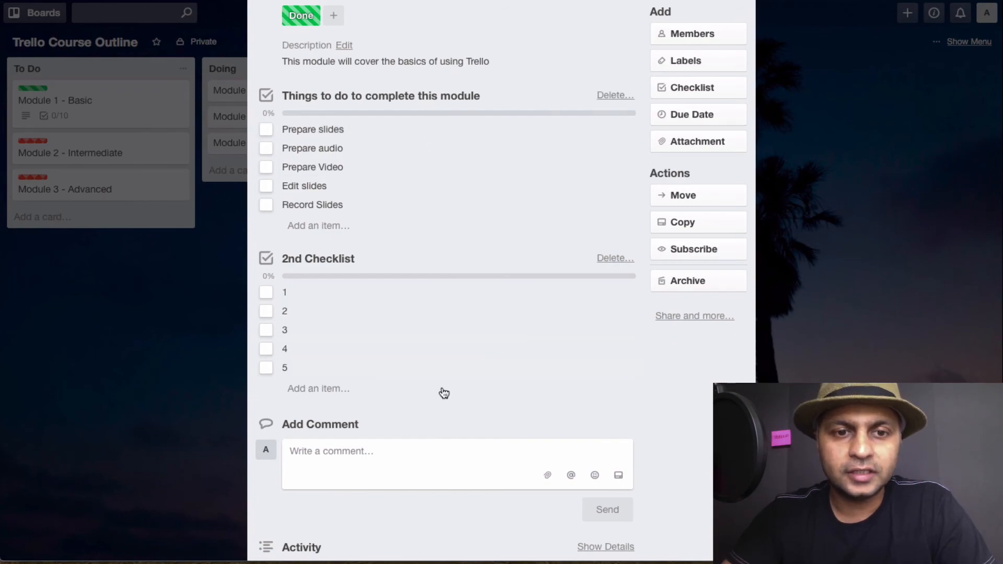
left_click(716, 88)
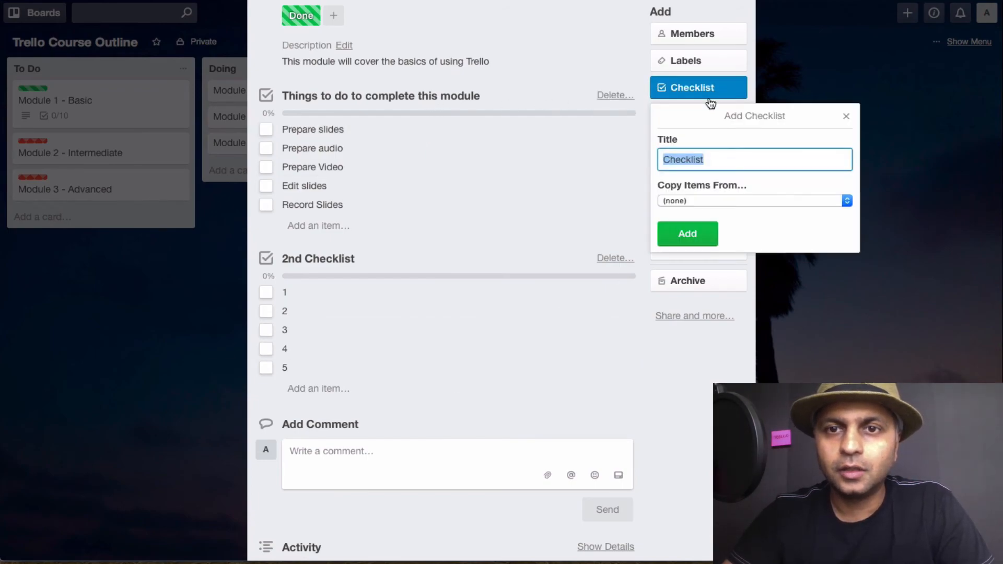
type("3nd")
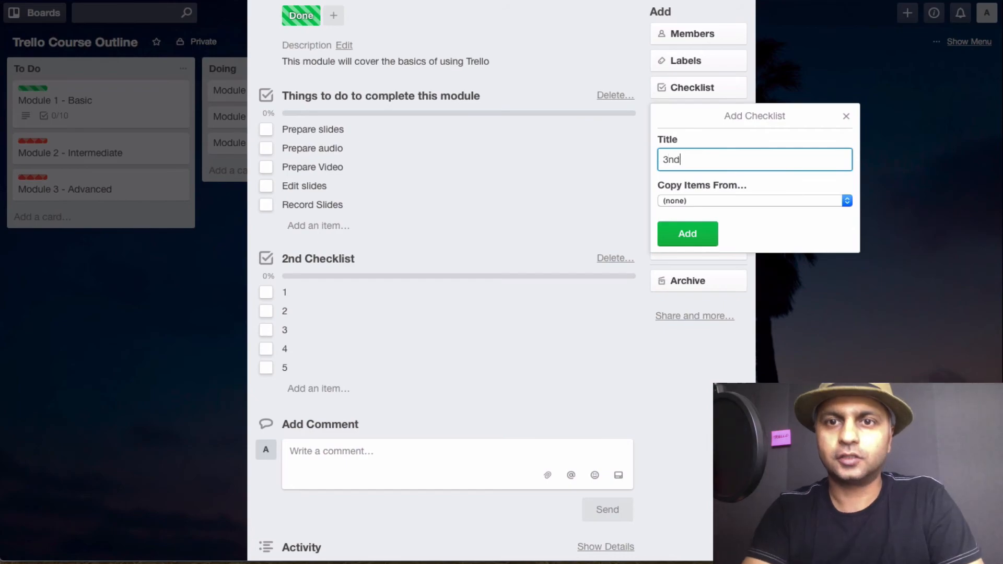
key("BackSpace")
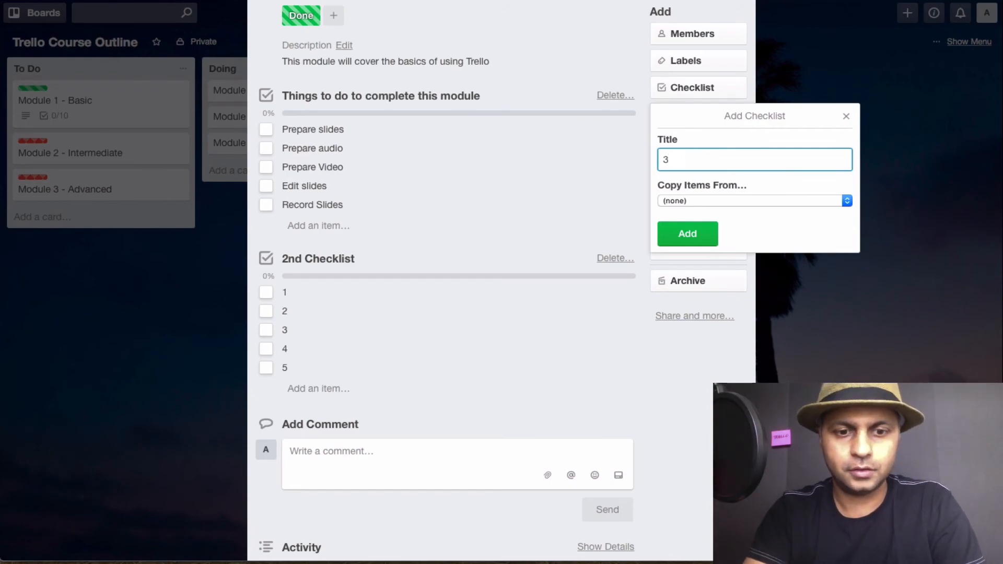
type("rd Checklist")
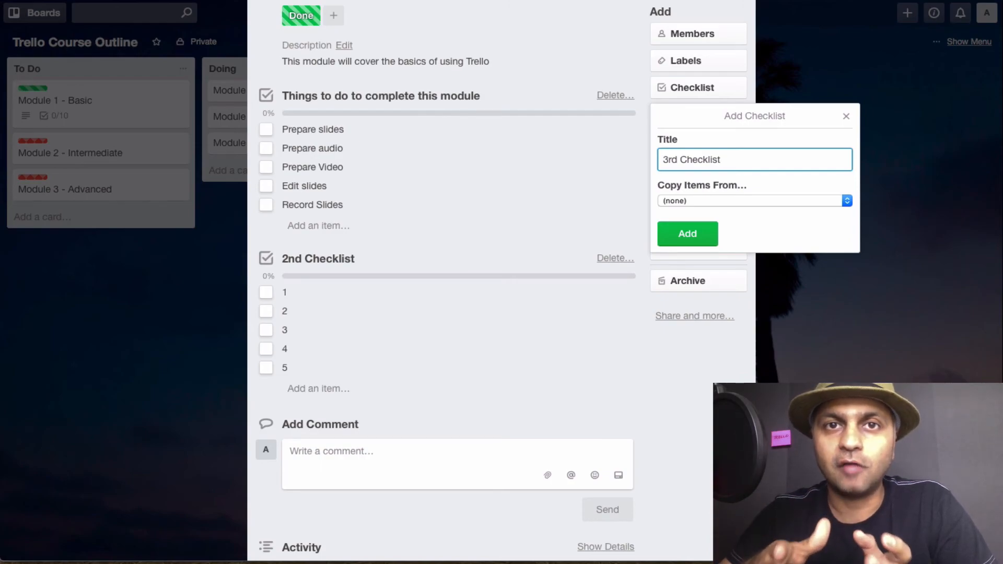
left_click(827, 204)
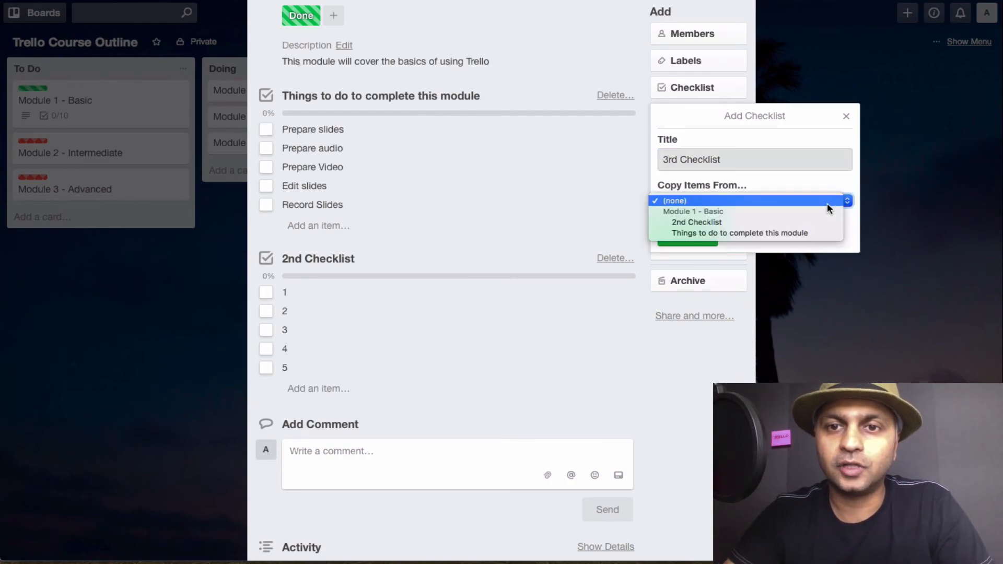
left_click(706, 230)
left_click(694, 244)
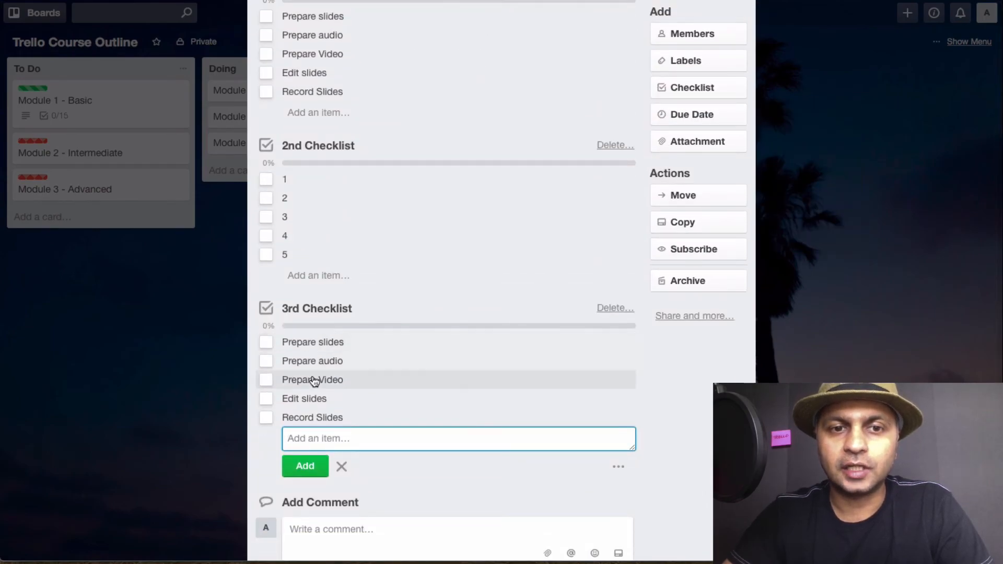
- Delete the "3rd Checklist" and the "2nd Checklist" from the card
scroll(350, 193, "up", 3)
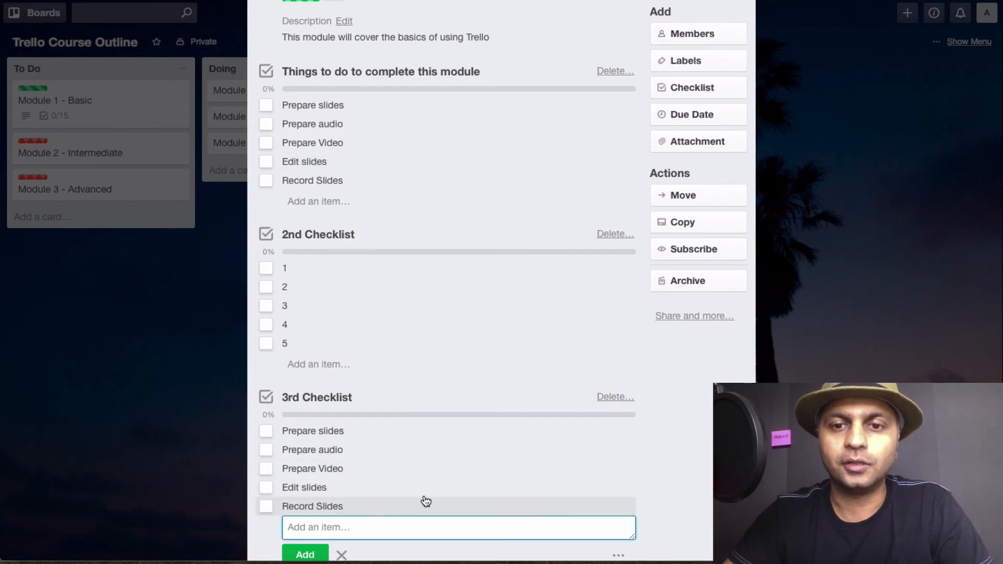
left_click(616, 398)
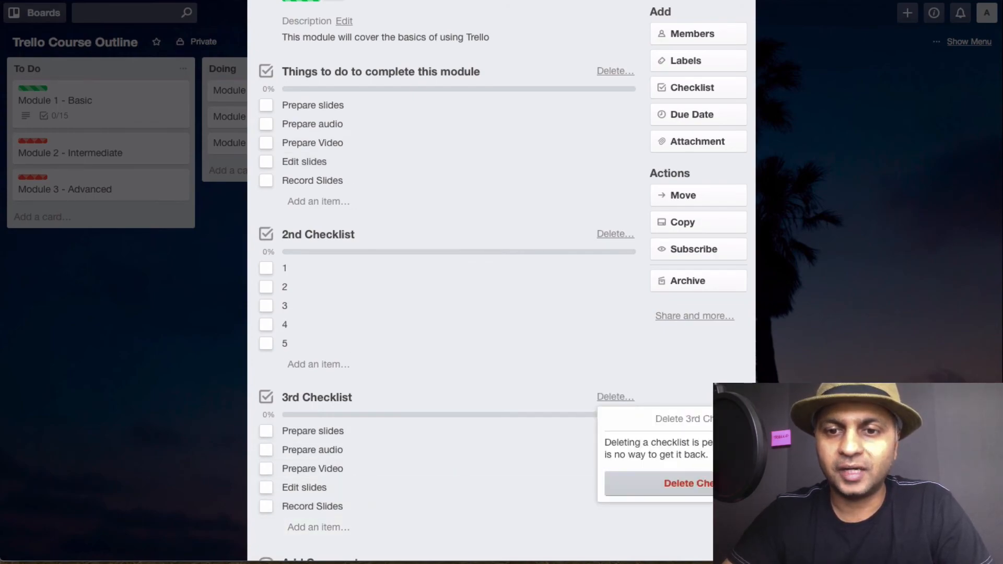
left_click(660, 483)
left_click(617, 235)
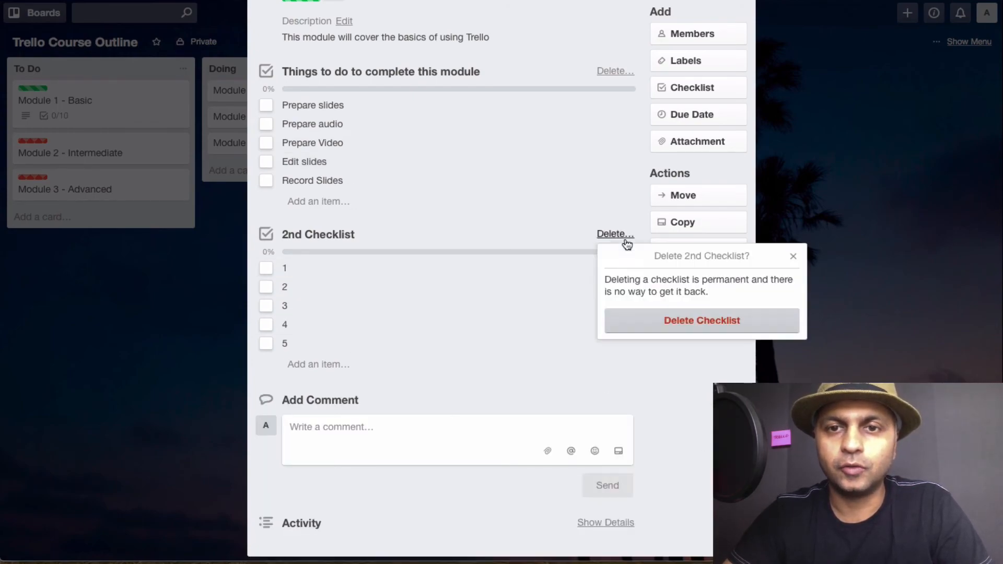
left_click(679, 320)
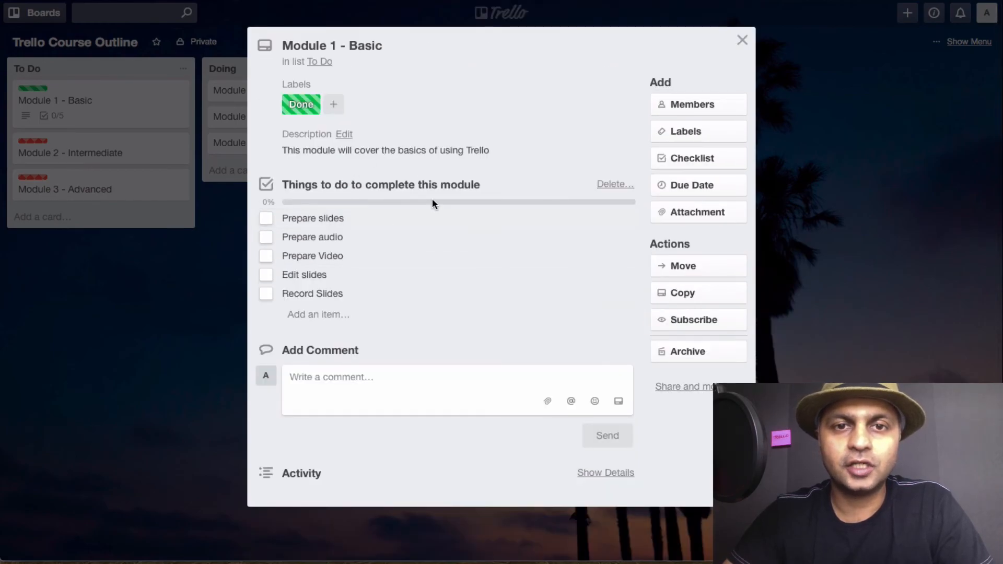
- Append an @ sign and the member's first name to the title of the remaining checklist and save it
left_click(473, 185)
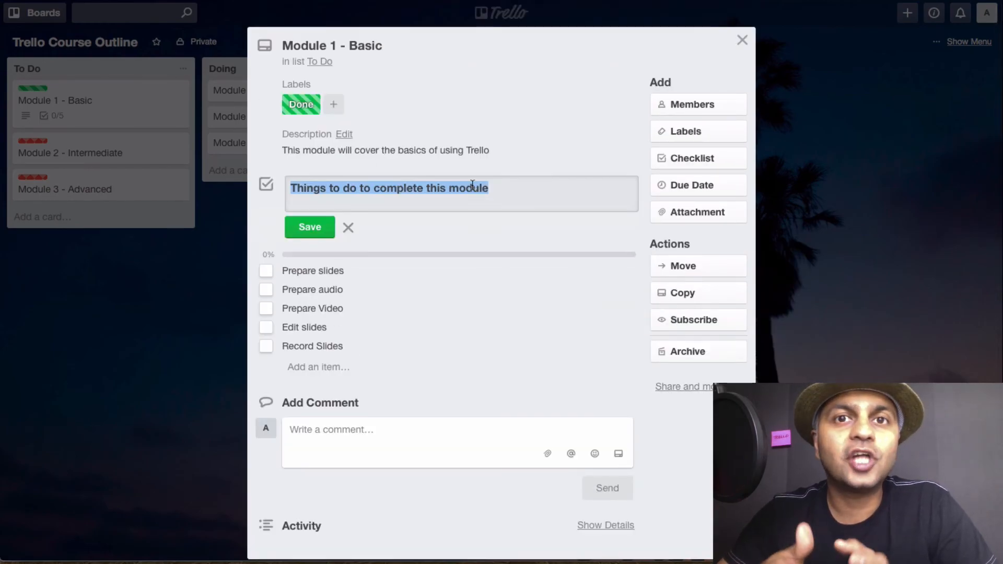
left_click(503, 189)
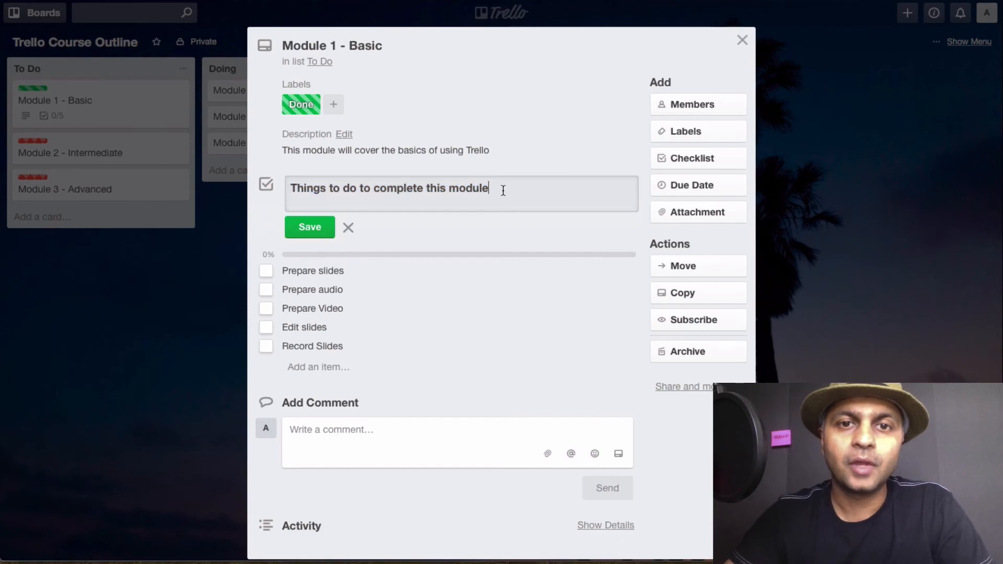
type("@Amit")
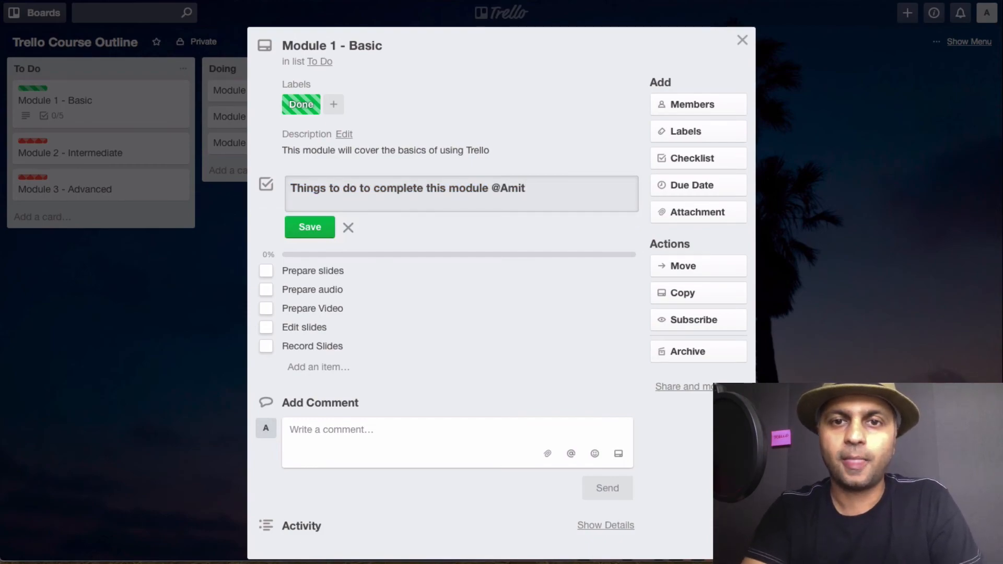
key("Return")
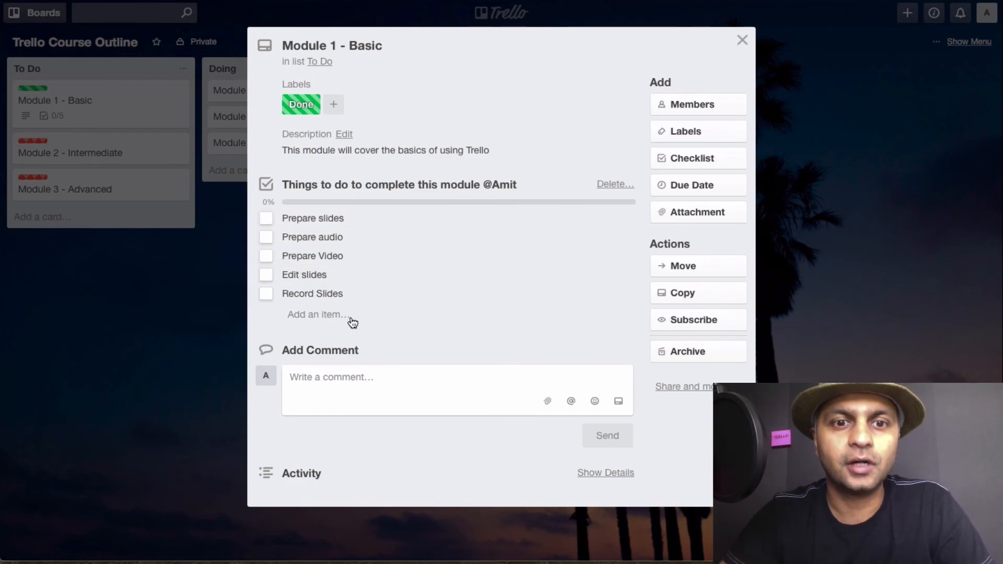
- Add a checklist item that mentions the board member, using the suggested username
left_click(301, 318)
type("@amit")
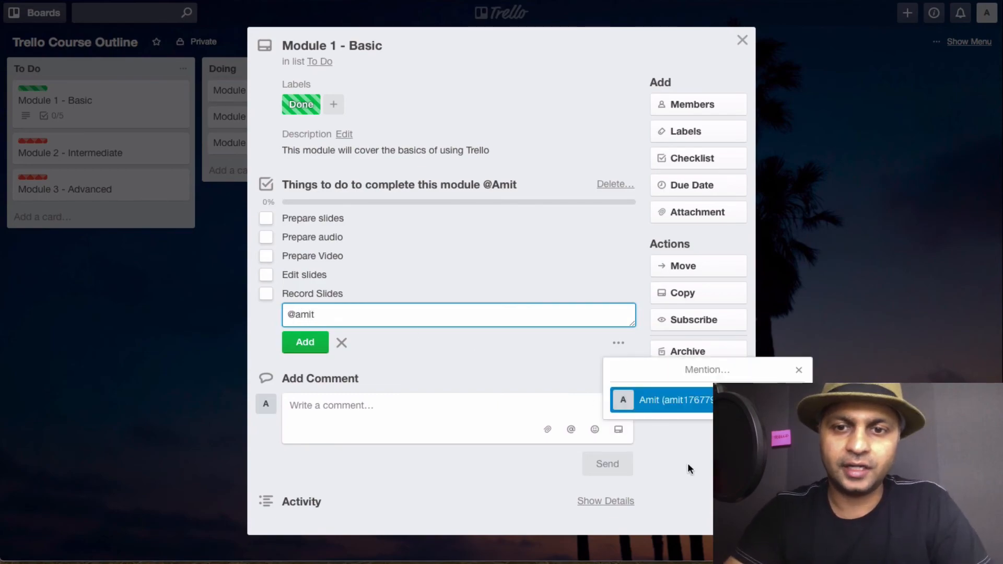
left_click(690, 401)
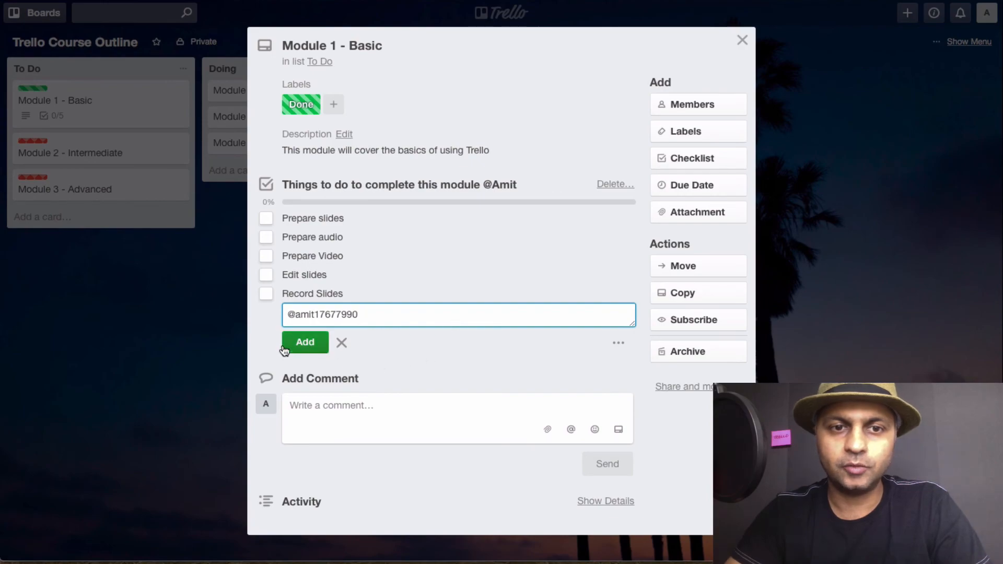
left_click(302, 342)
- Move the member mention item to the top of the checklist and mark it complete
left_click_drag(377, 234, 374, 220)
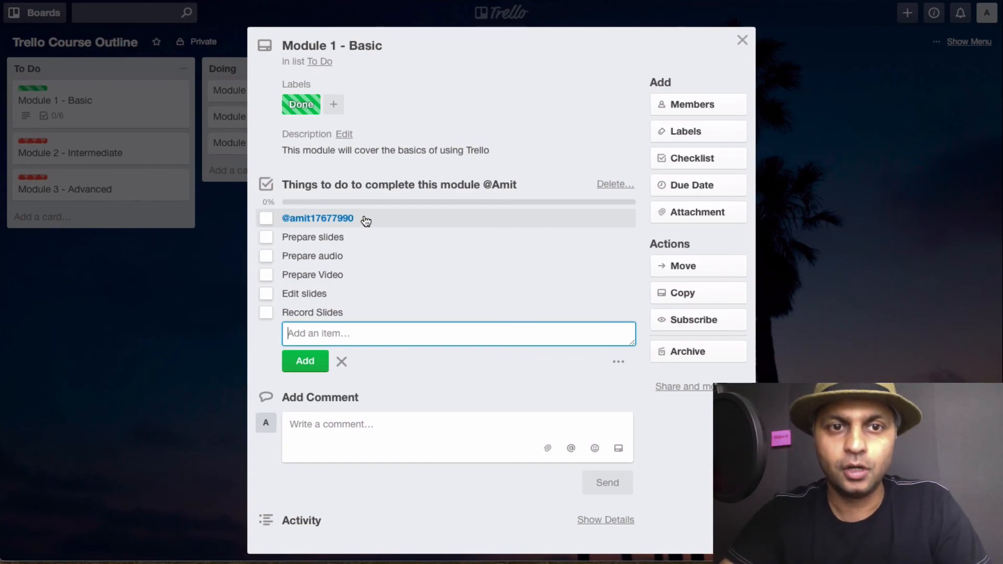
left_click(340, 366)
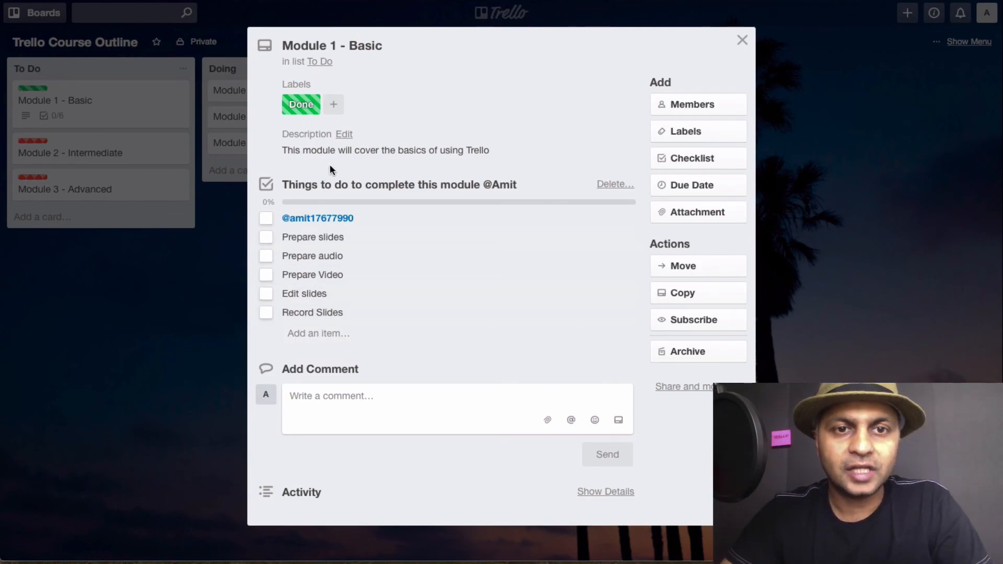
left_click(266, 224)
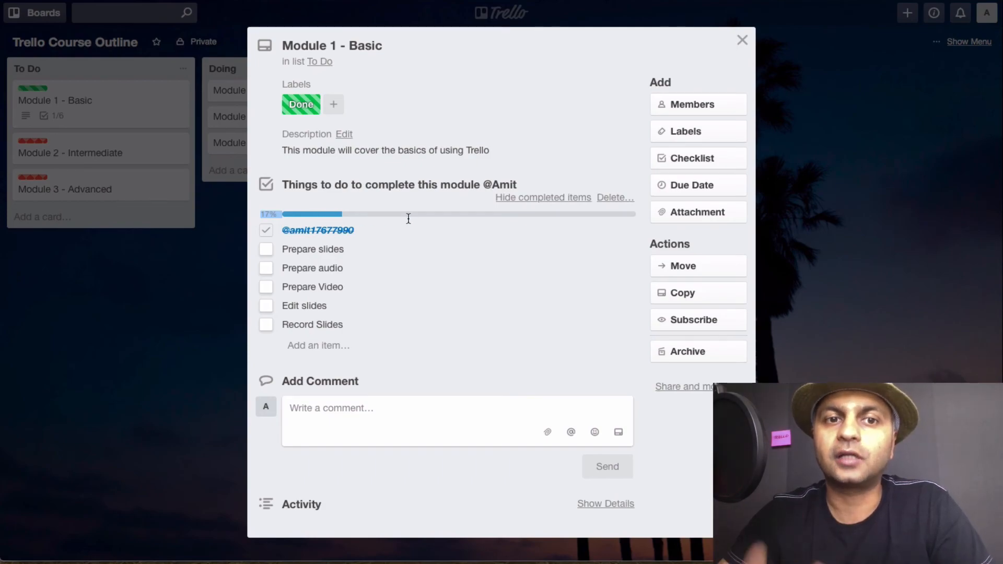
- Mark the "Prepare slides" and "Prepare audio" checklist items complete and convert the "Prepare Video" item into a card
left_click(275, 252)
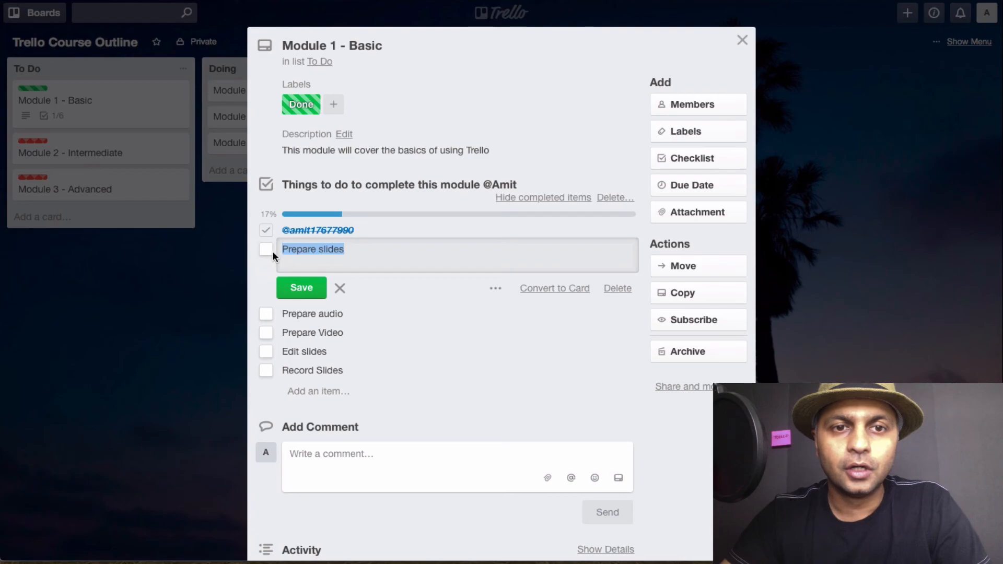
left_click(265, 249)
left_click(266, 269)
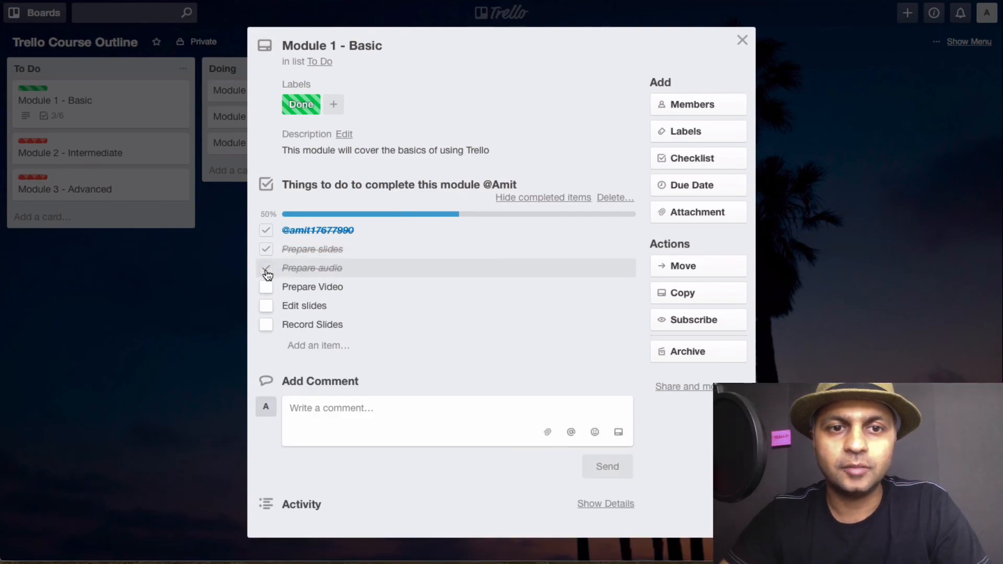
left_click(353, 296)
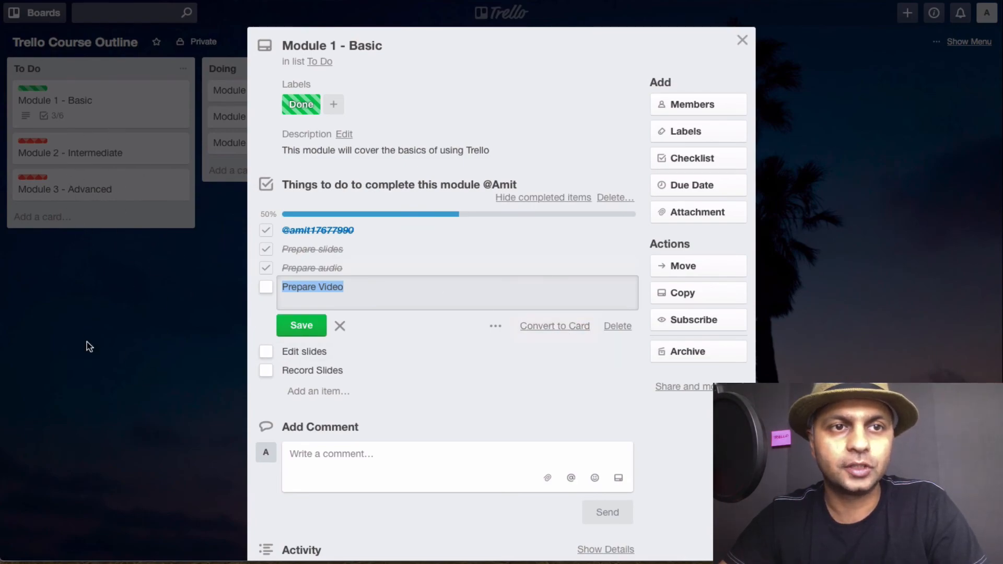
left_click(567, 329)
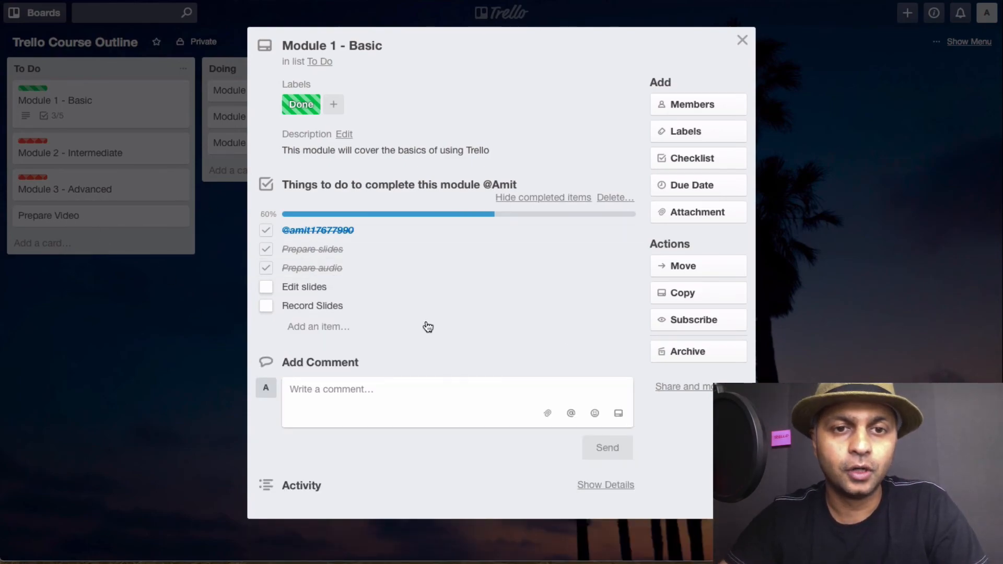
- Add the thumbsup emoji to the "Edit slides" checklist item and save it
left_click(428, 293)
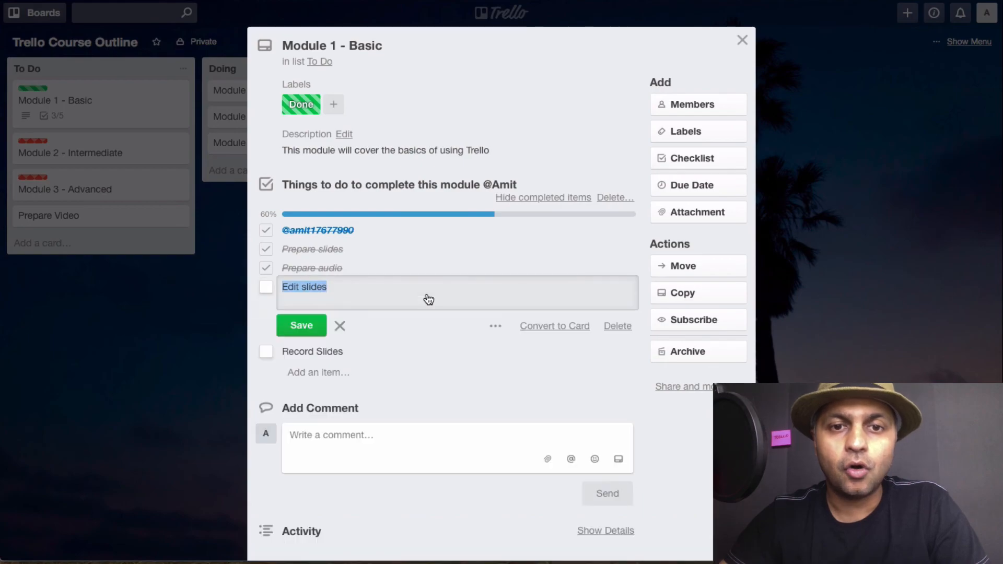
left_click(495, 326)
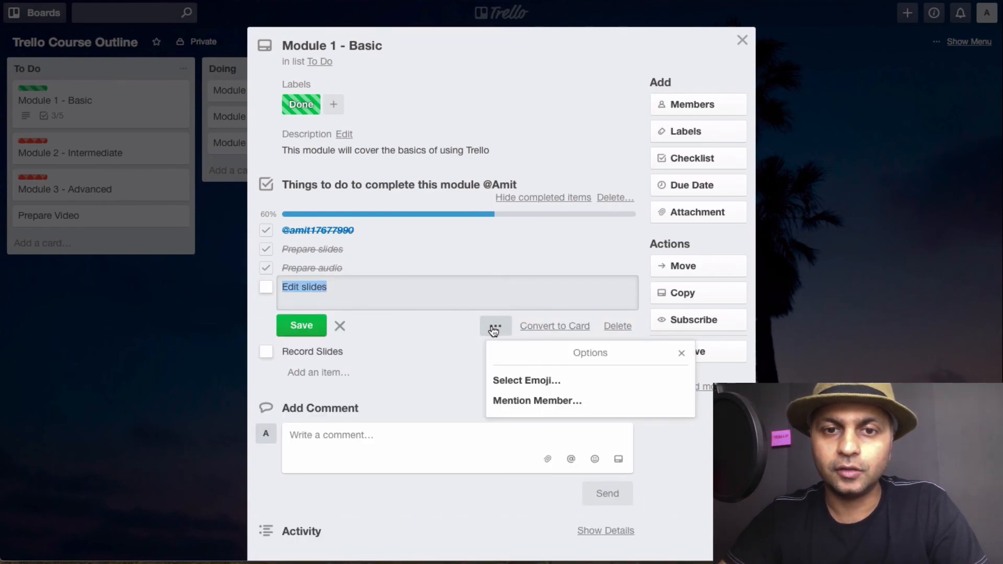
left_click(542, 385)
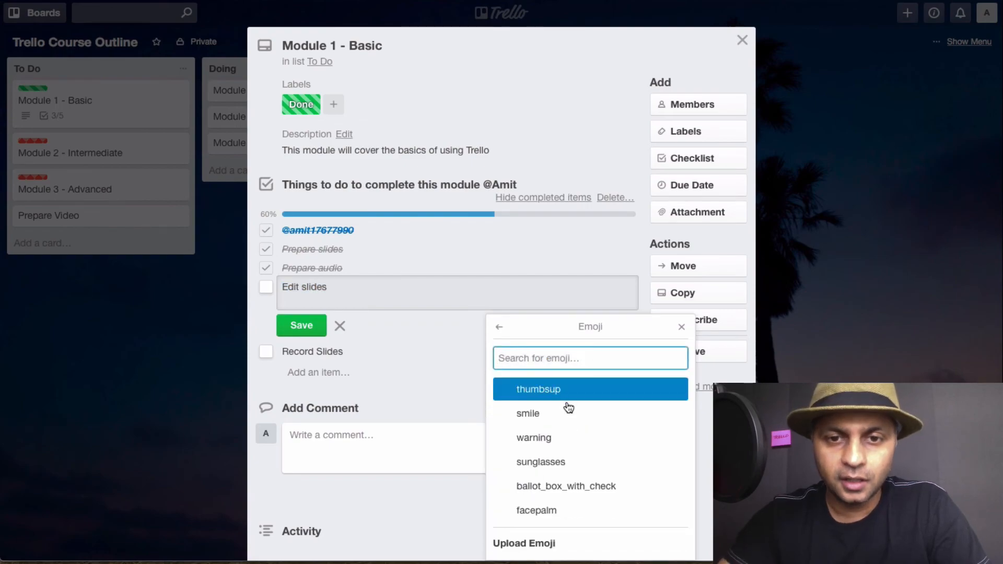
left_click(552, 398)
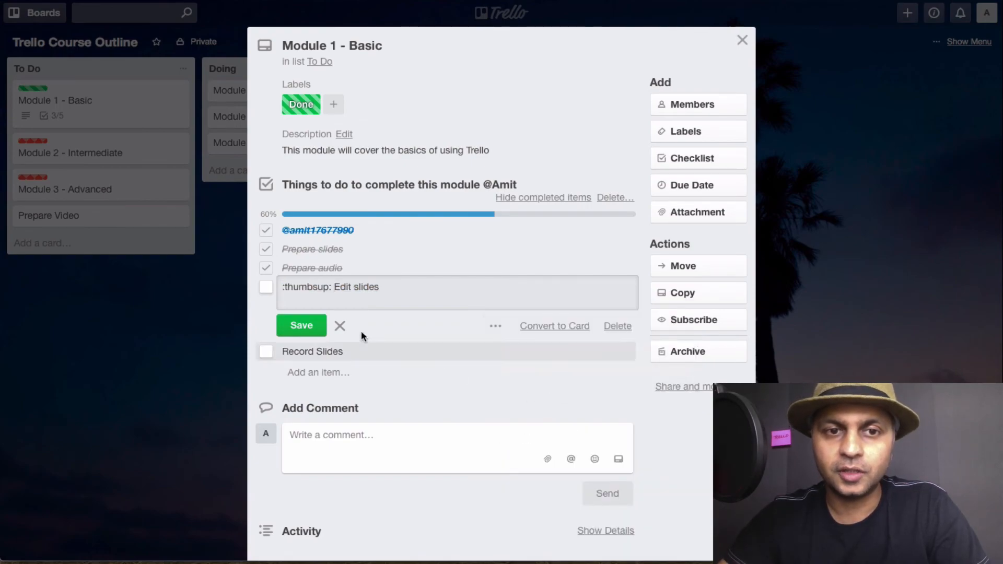
left_click(301, 325)
- Mention the board member in the "Edit slides" checklist item through the item's mention option and save it
left_click(335, 288)
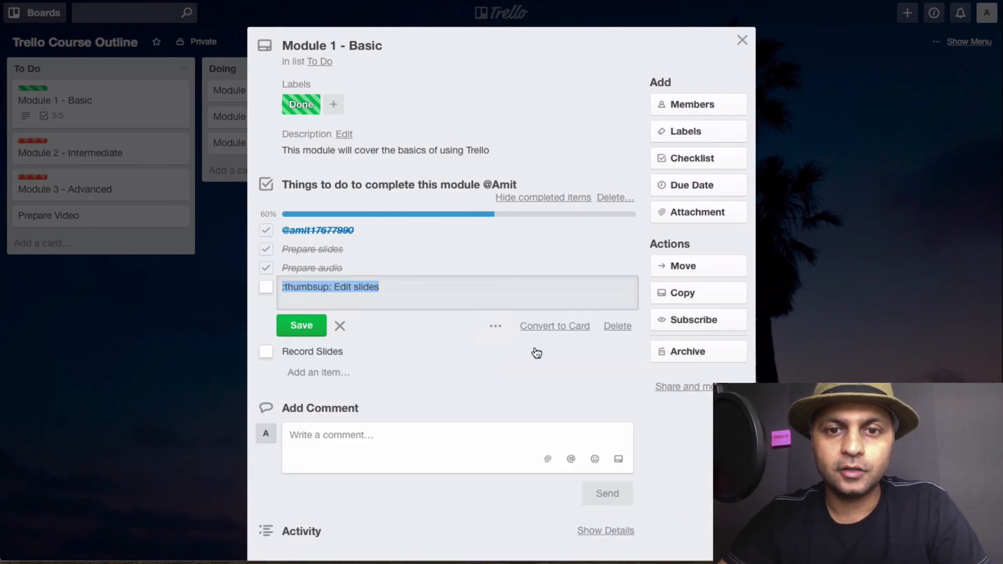
left_click(495, 325)
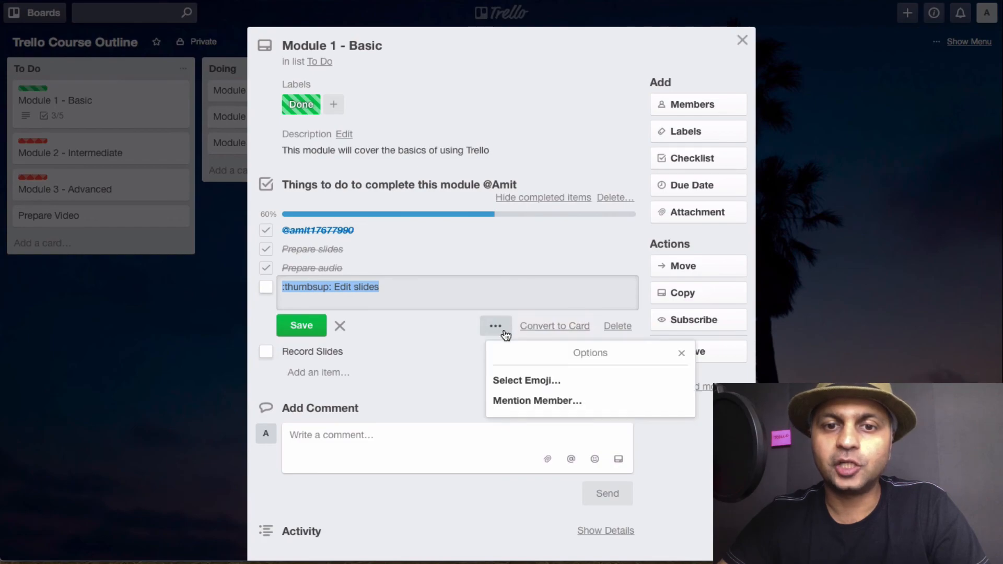
left_click(536, 401)
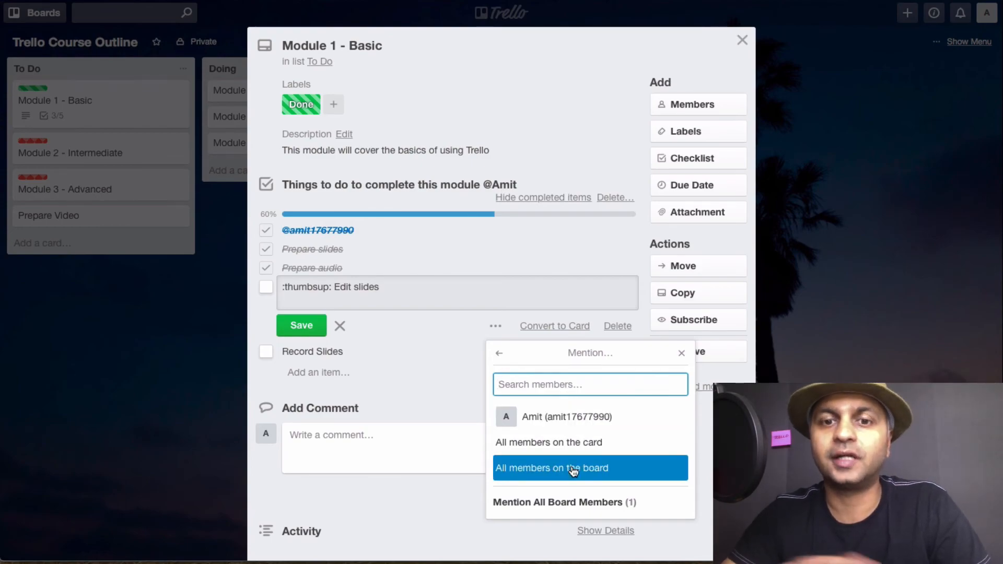
left_click(570, 422)
left_click(307, 328)
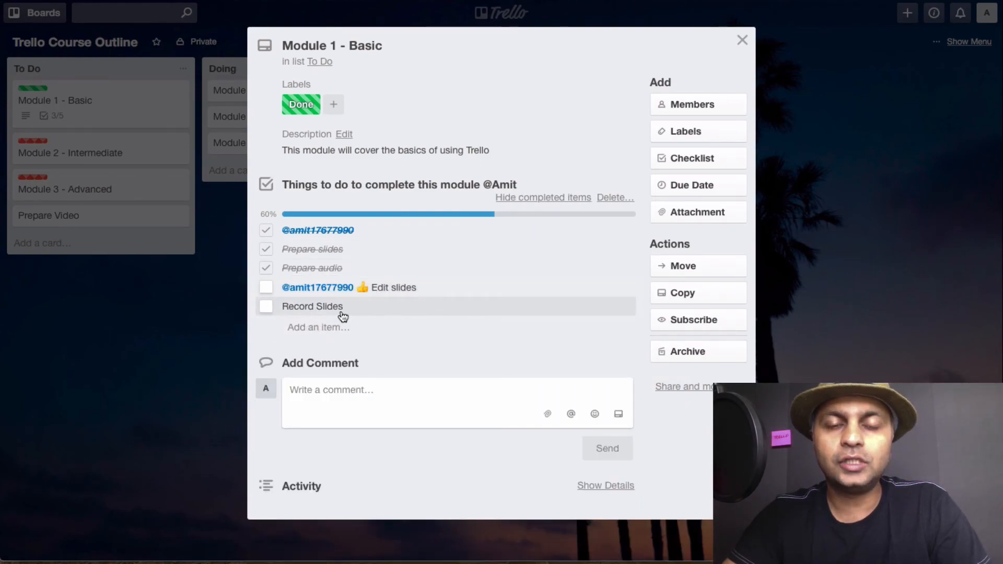
- Remove the member mention from the "Edit slides" checklist item, keep the emoji, and save the item
left_click(350, 296)
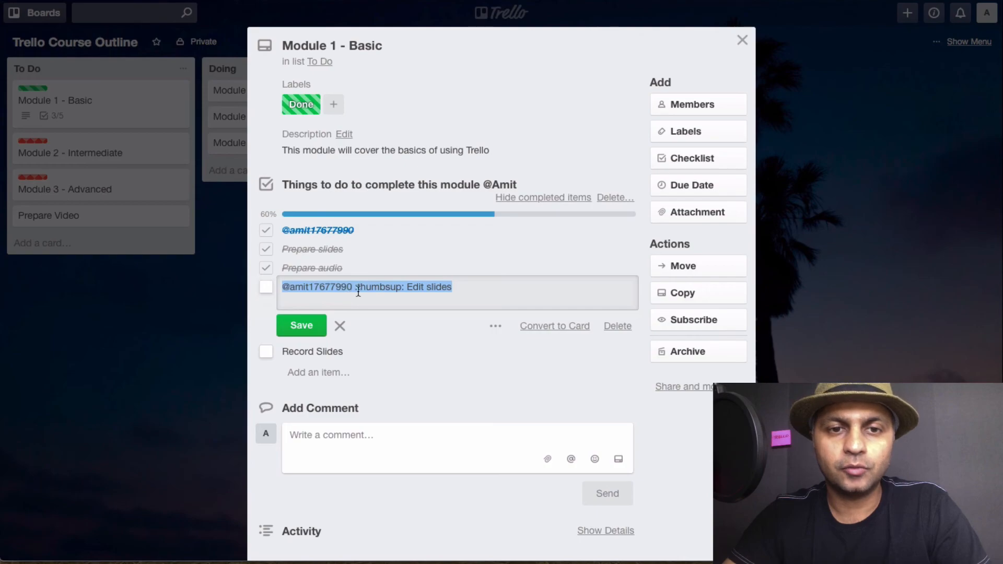
left_click(359, 293)
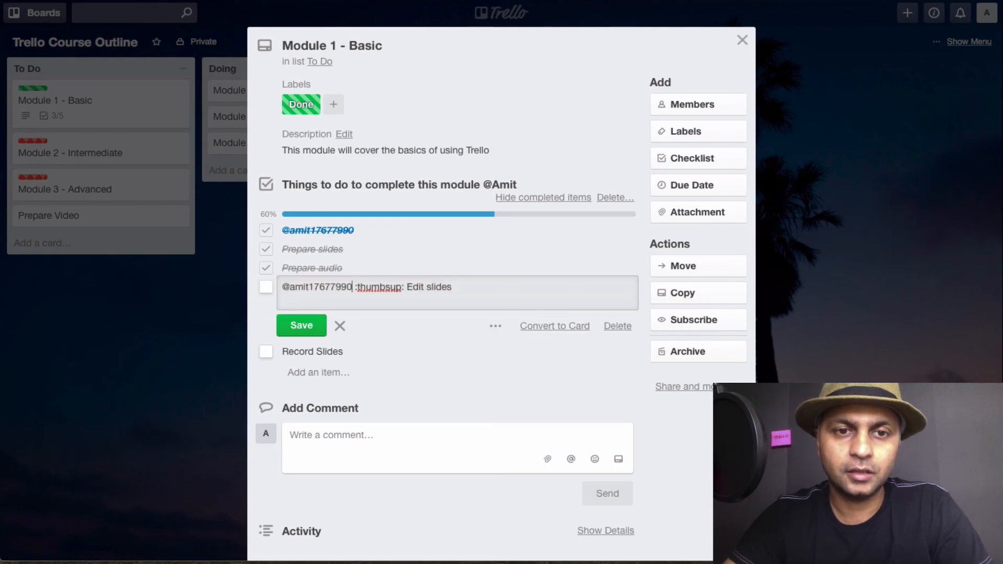
left_click(311, 328)
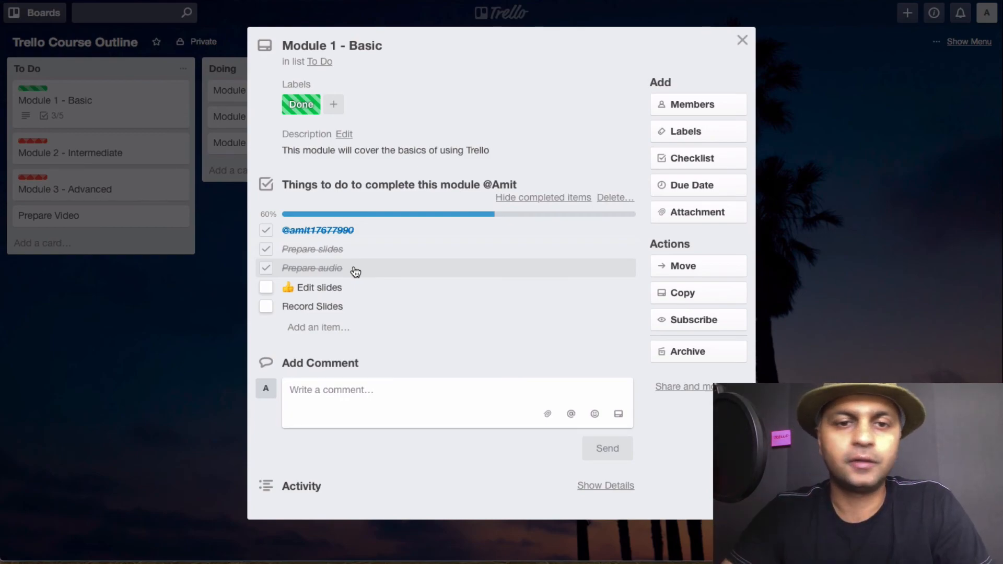
- Set the card's due date to July 14, 2017 at 12:00 PM and close the card
left_click(695, 188)
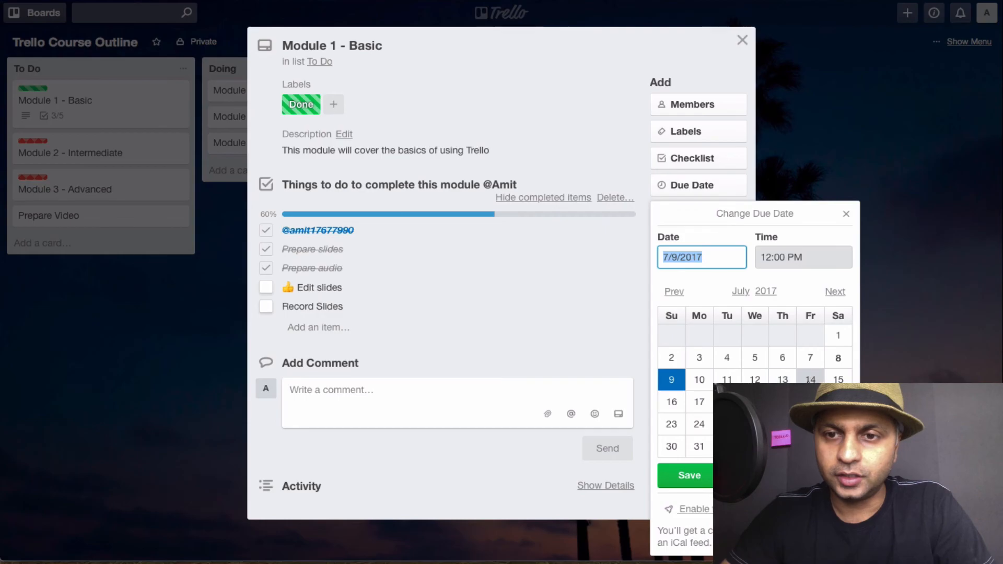
left_click(810, 379)
left_click(690, 476)
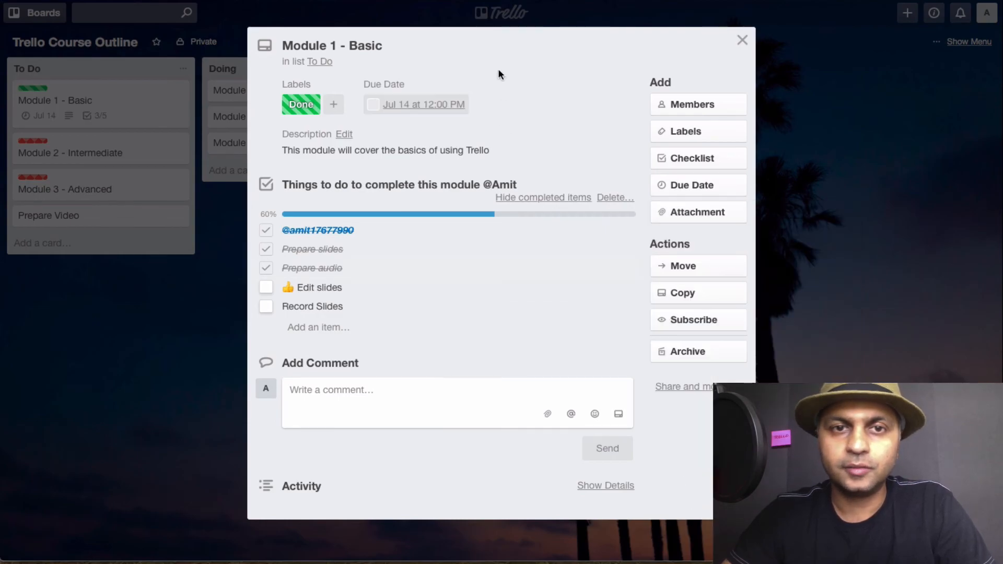
left_click(742, 41)
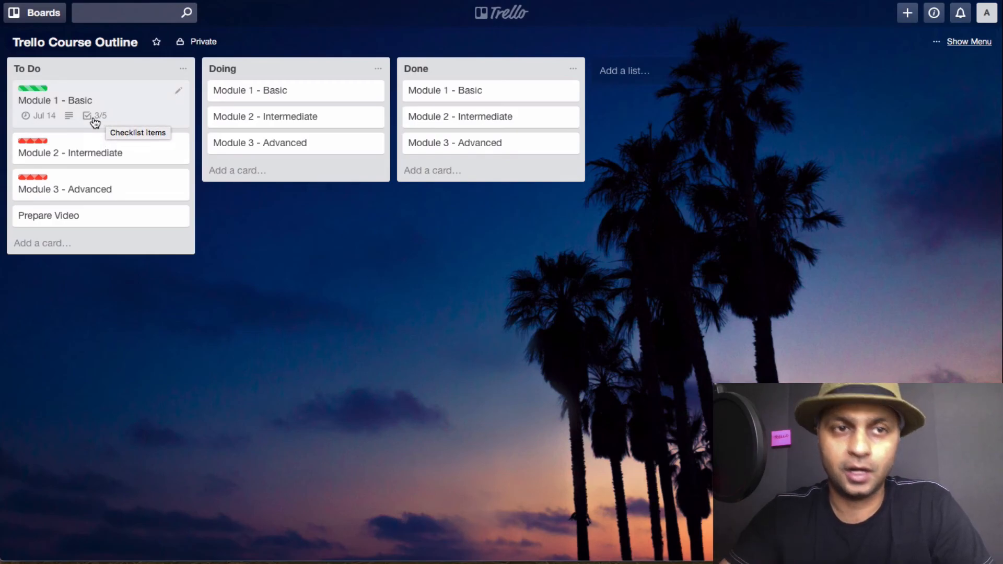
- Reopen the "Module 1 - Basic" card in To Do, mark its due date as complete and close the card
left_click(45, 118)
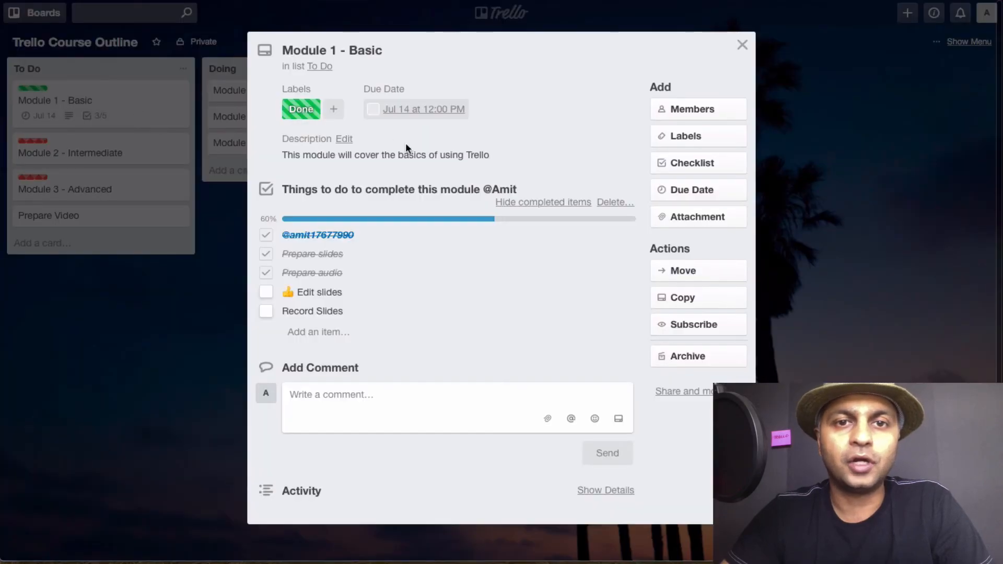
left_click(373, 110)
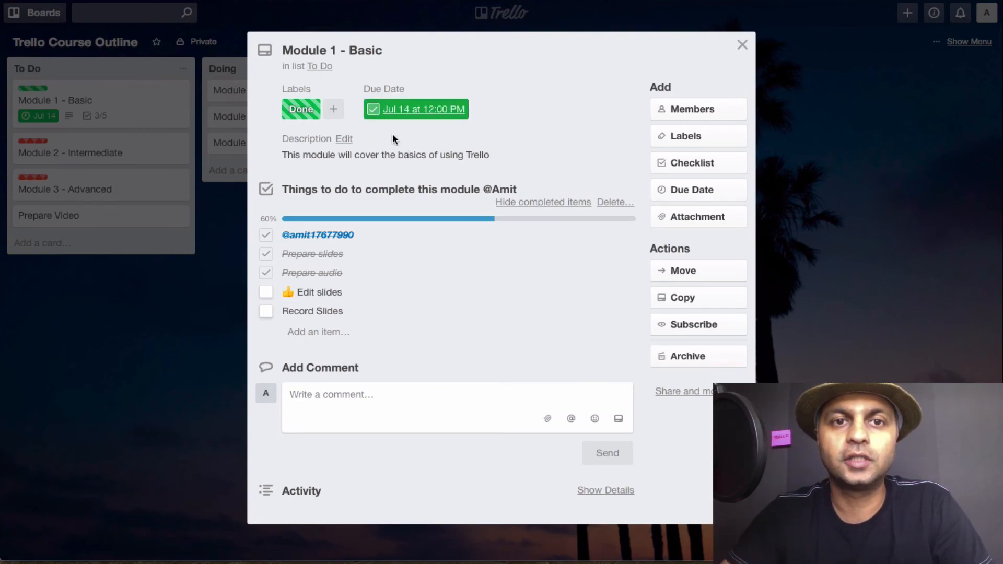
left_click(742, 45)
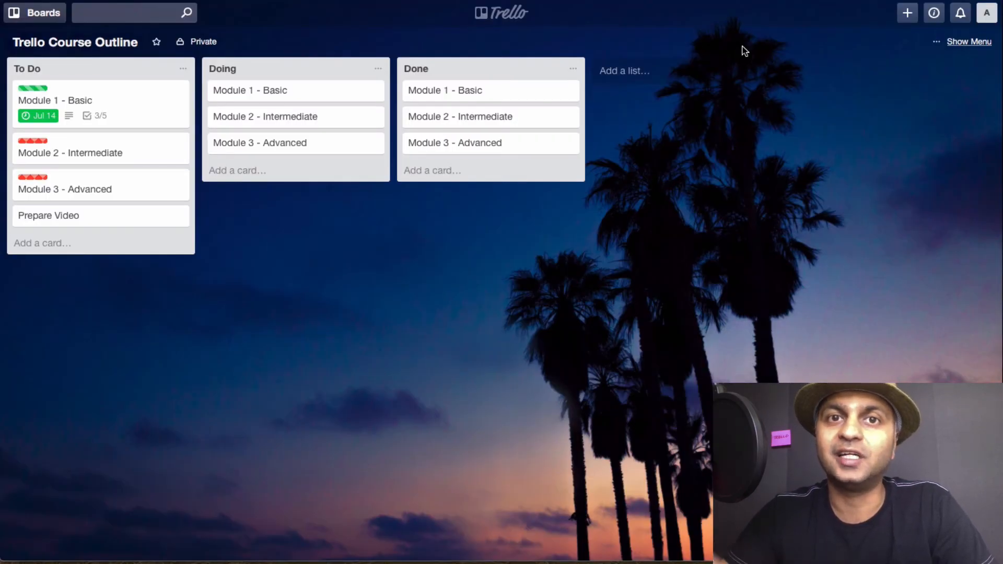
- Reopen the "Module 1 - Basic" card in To Do and unmark its due date as complete
left_click(42, 117)
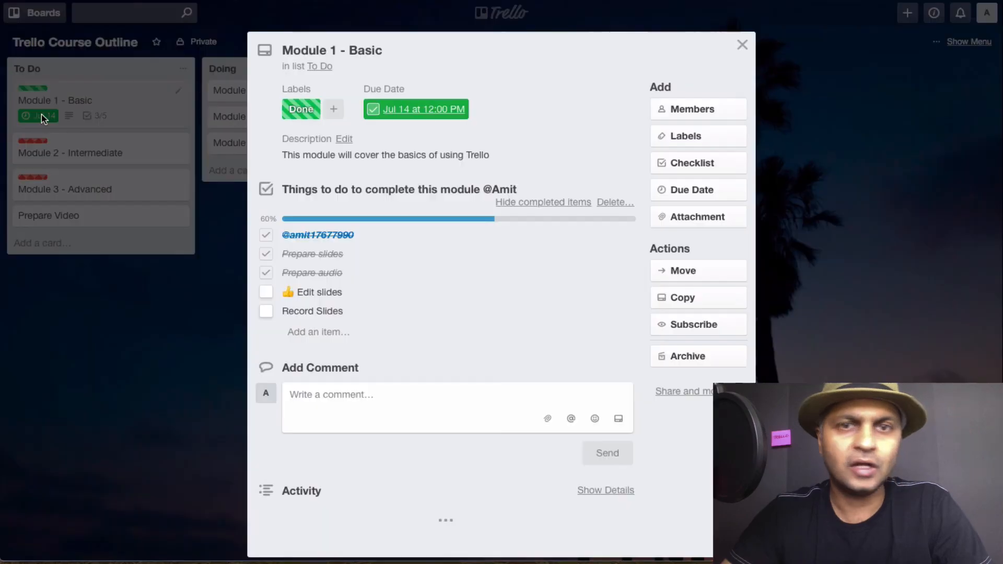
left_click(373, 110)
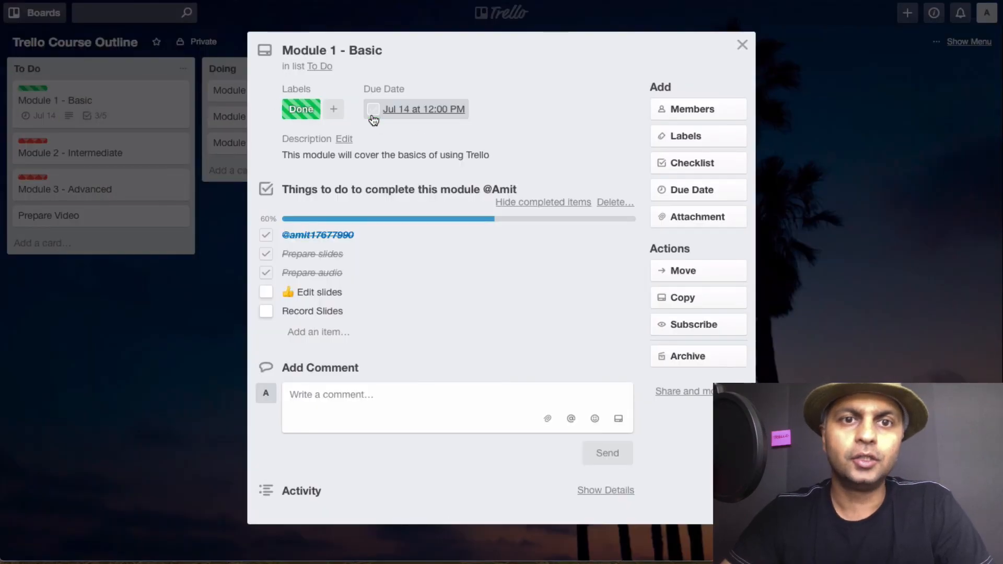
- Change the card's due date to 7/8/2017 at 9:00 PM, save it and close the card
left_click(406, 121)
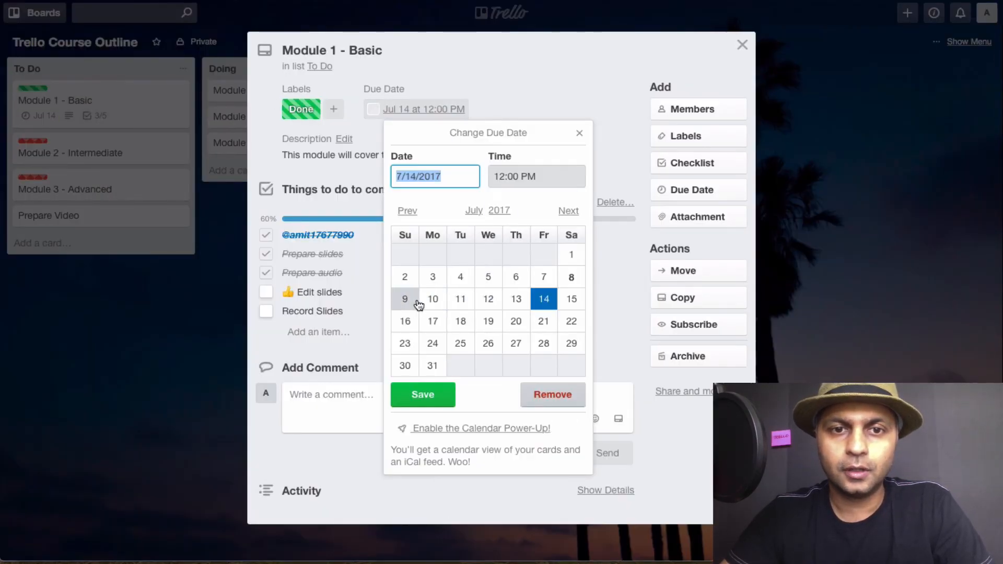
left_click(572, 276)
left_click(503, 181)
left_click(503, 180)
left_click(482, 178)
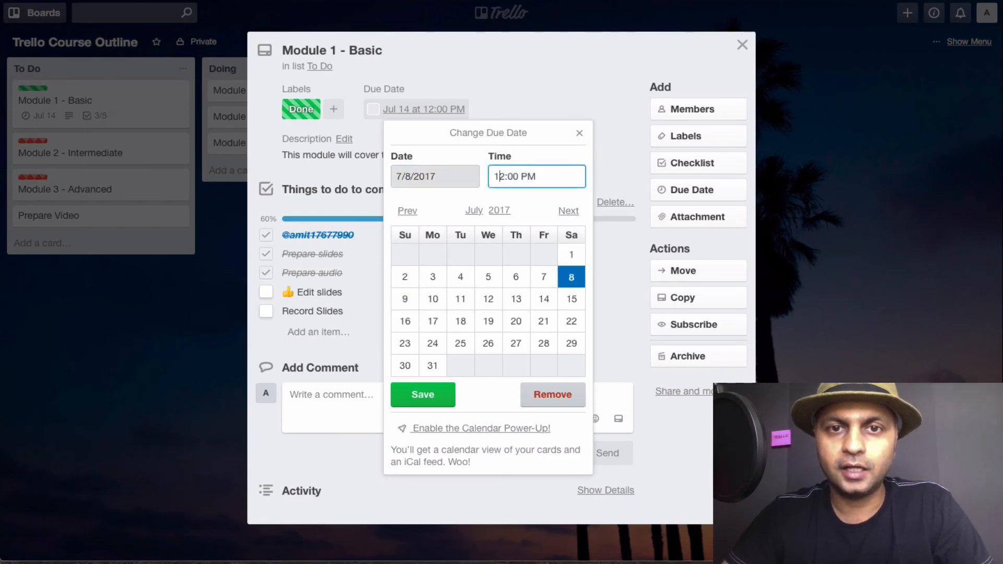
key("Right")
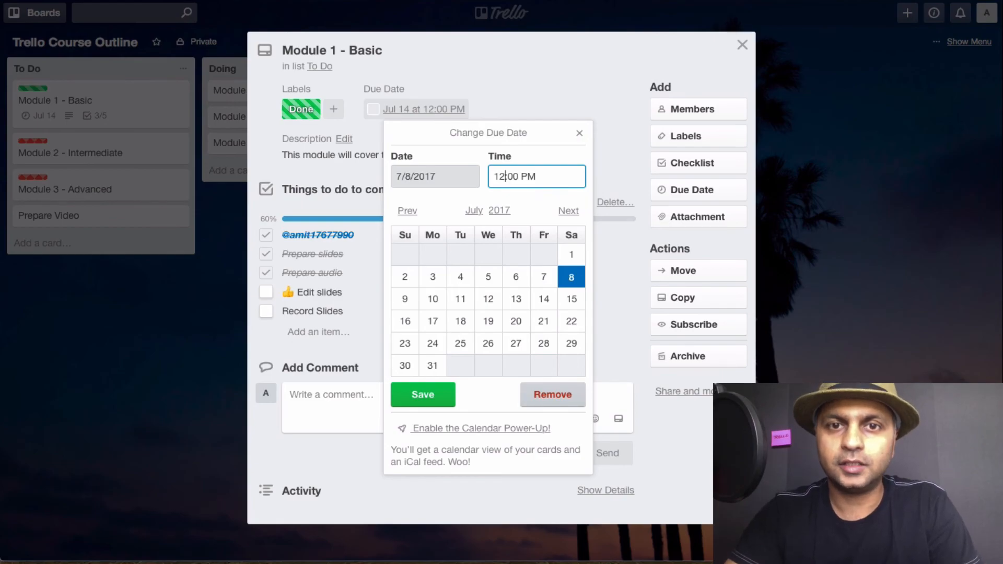
key("BackSpace")
key("BackSpace")
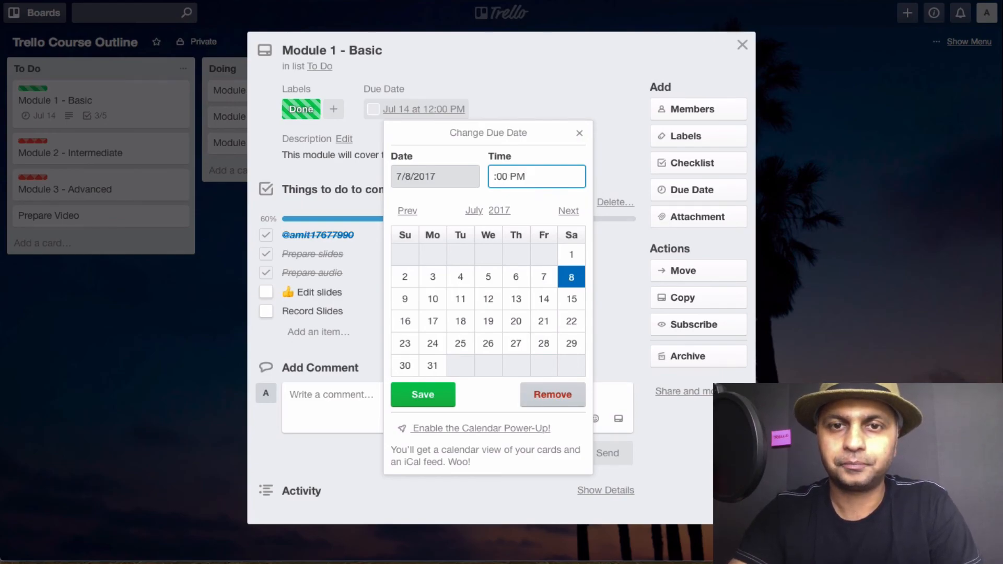
type("9")
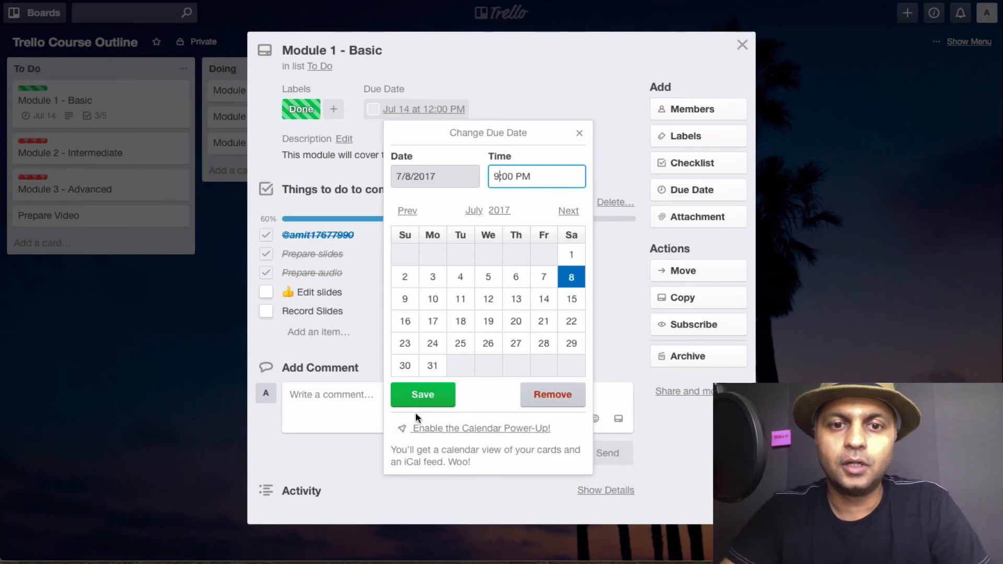
left_click(420, 397)
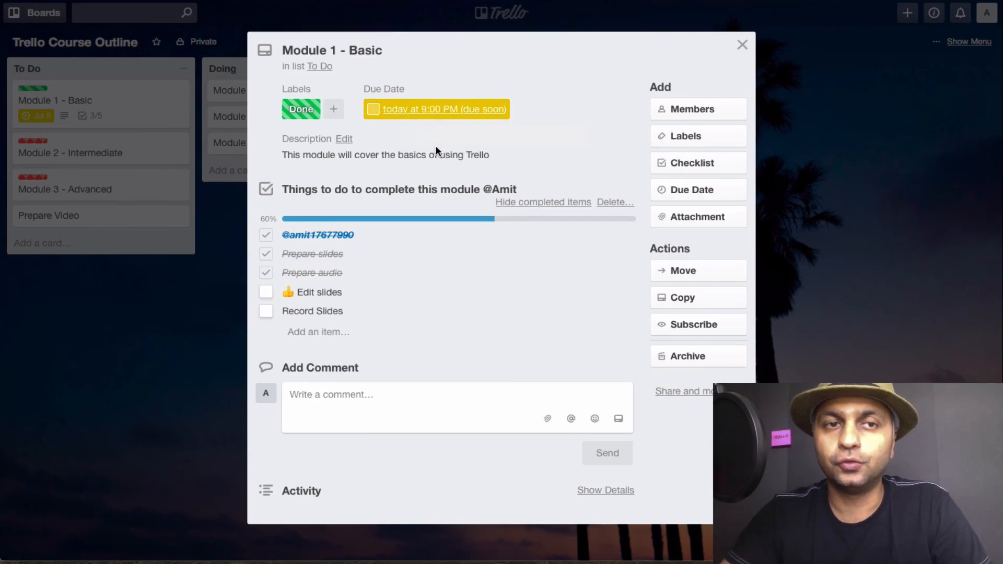
key("Escape")
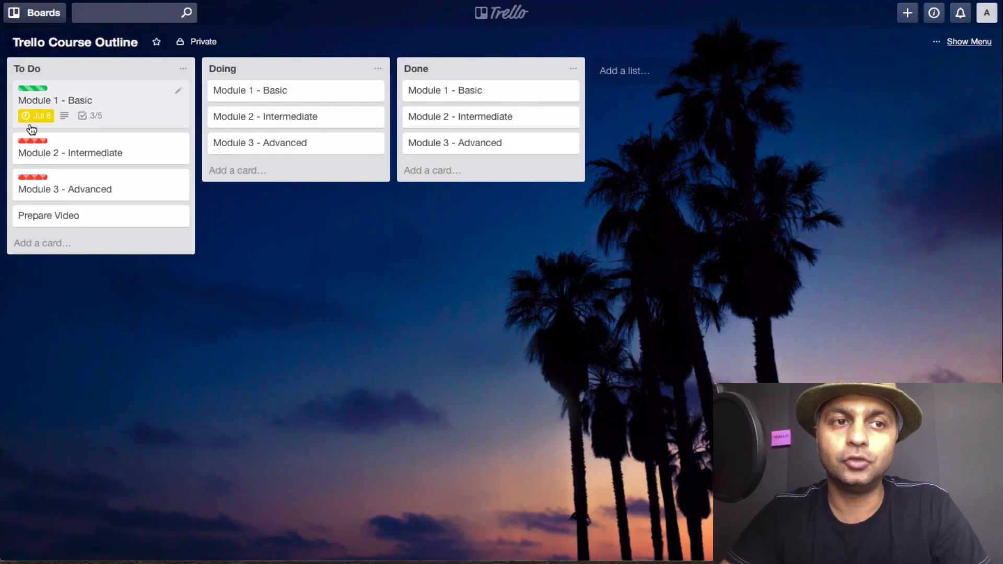
- Change the due time of the "Module 1 - Basic" card in To Do to 1:00 PM, save it and close the card
left_click(157, 124)
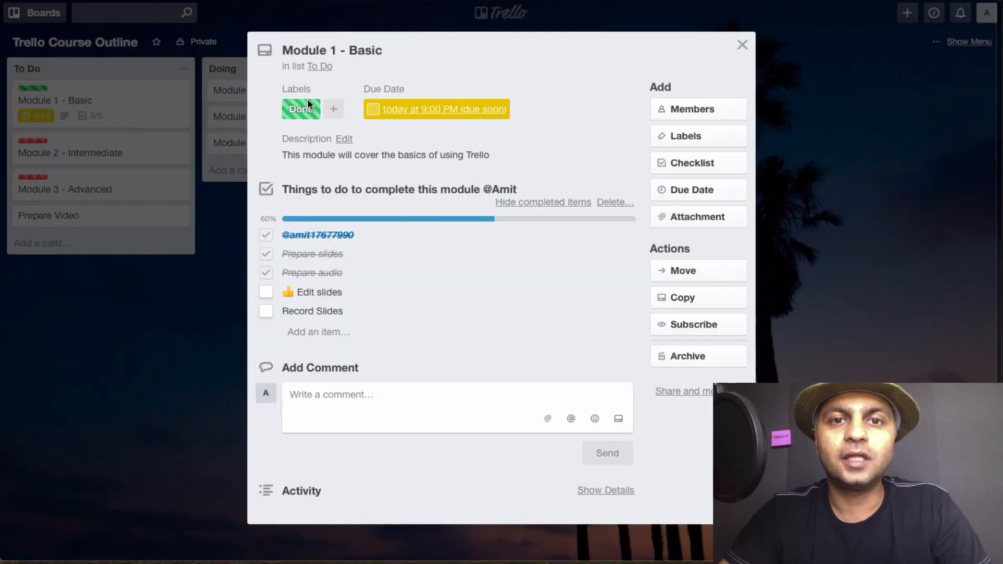
left_click(397, 110)
left_click(538, 177)
type("1:00")
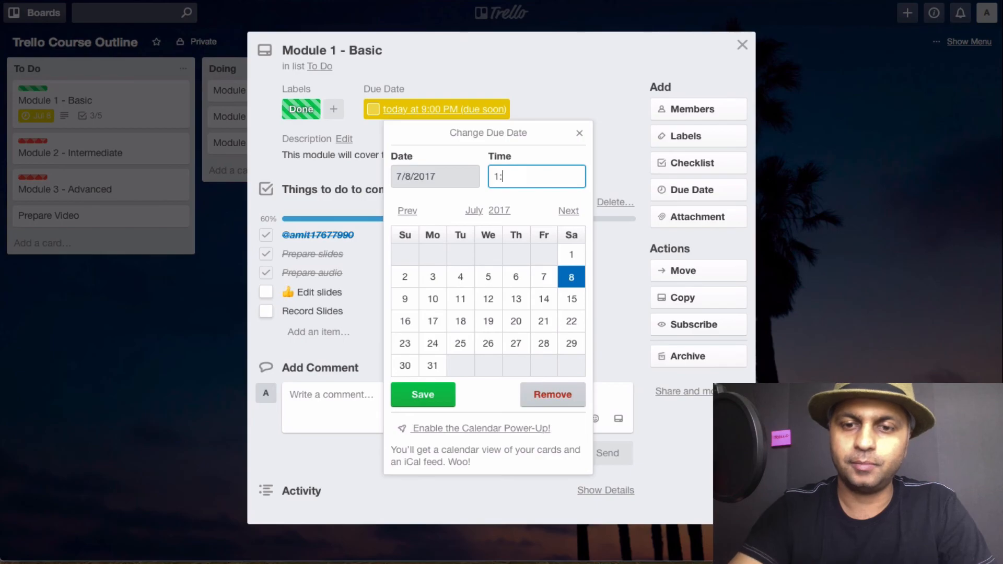
key("Tab")
left_click_drag(537, 177, 525, 178)
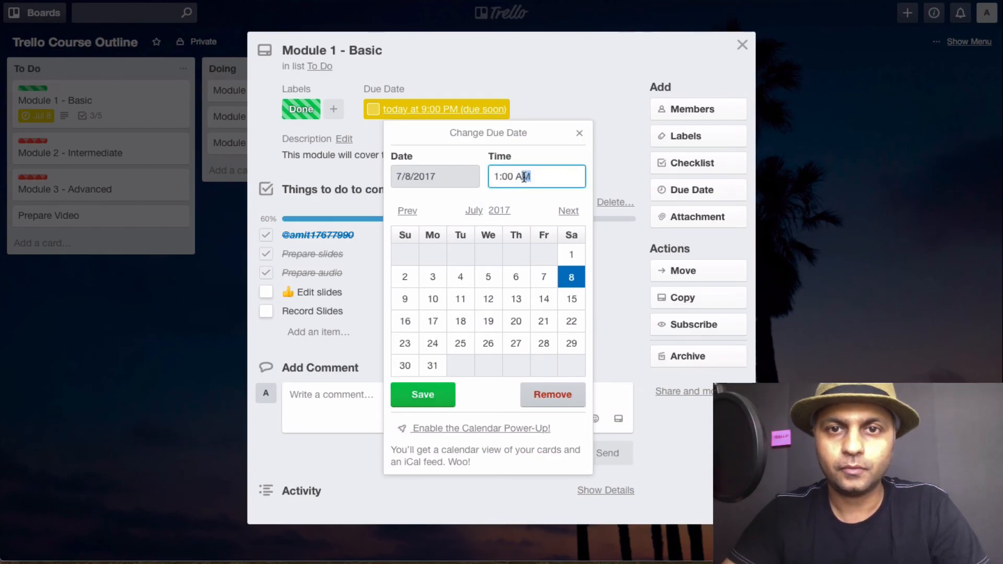
type("p")
key("Tab")
left_click(429, 394)
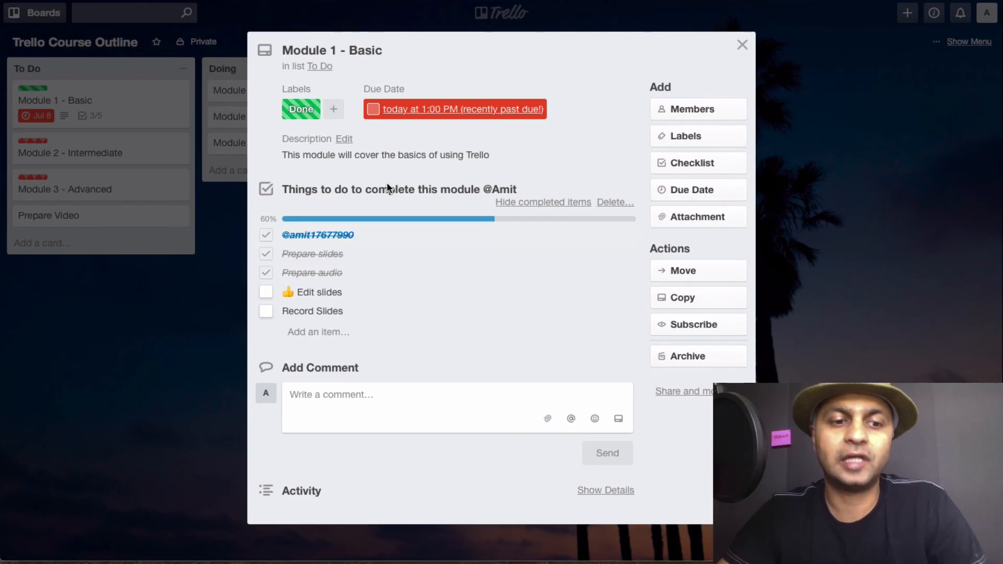
key("Escape")
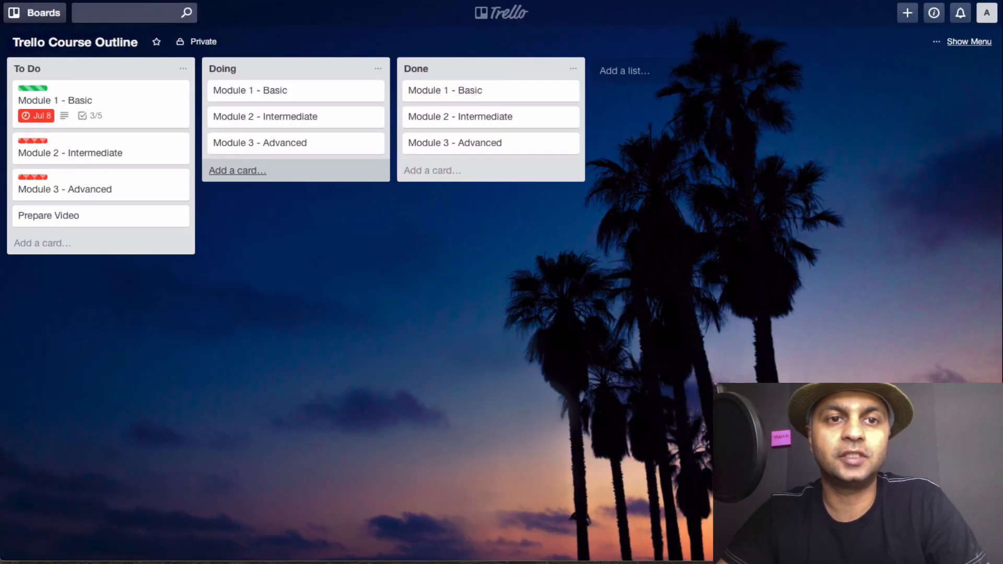
- Mark the due date complete on the To Do card "Module 1 - Basic" and attach "Lets-Rock-the-Hotel-Ad-Sets-Lifetime (1).csv" from the computer's Downloads folder
left_click(87, 107)
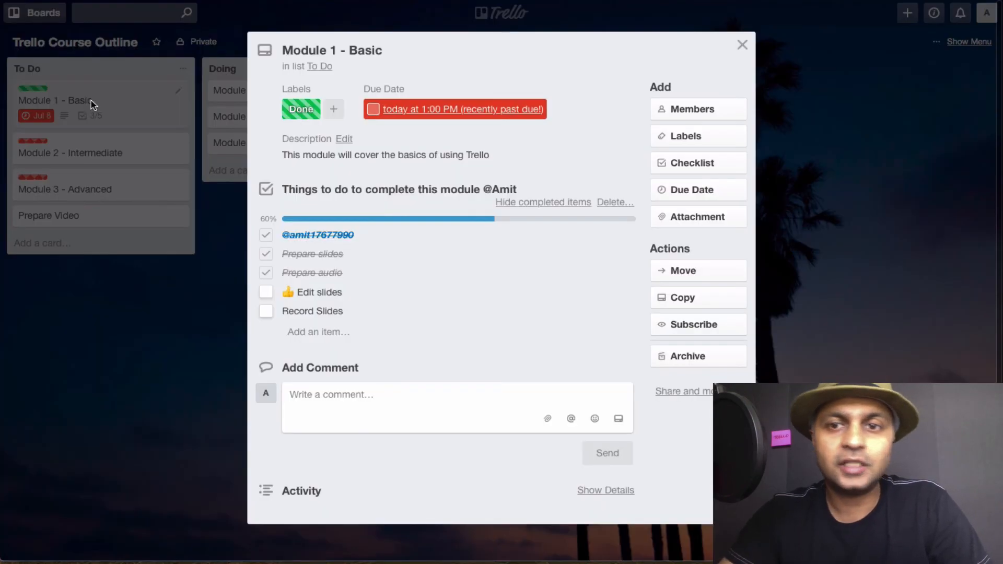
left_click(373, 108)
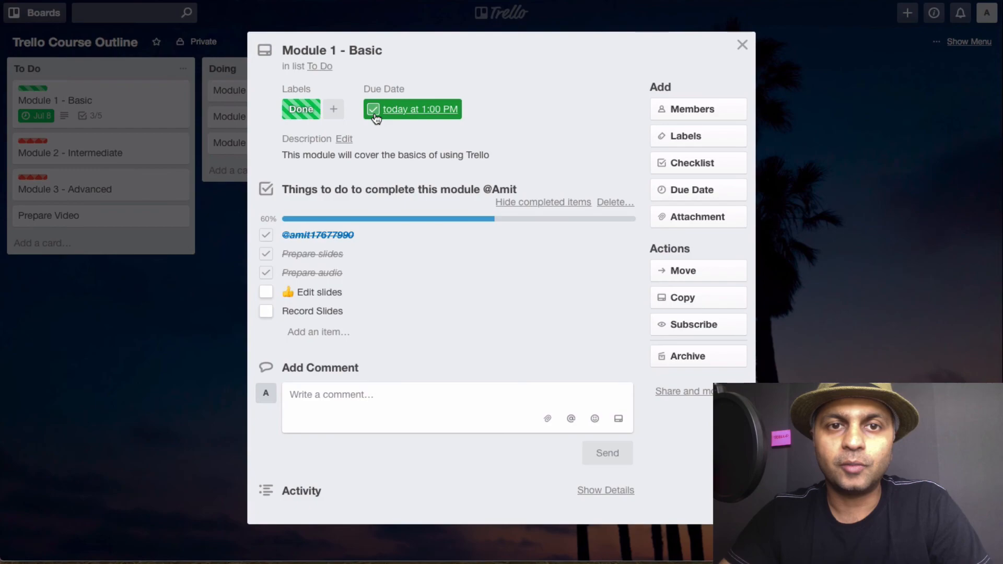
left_click(683, 219)
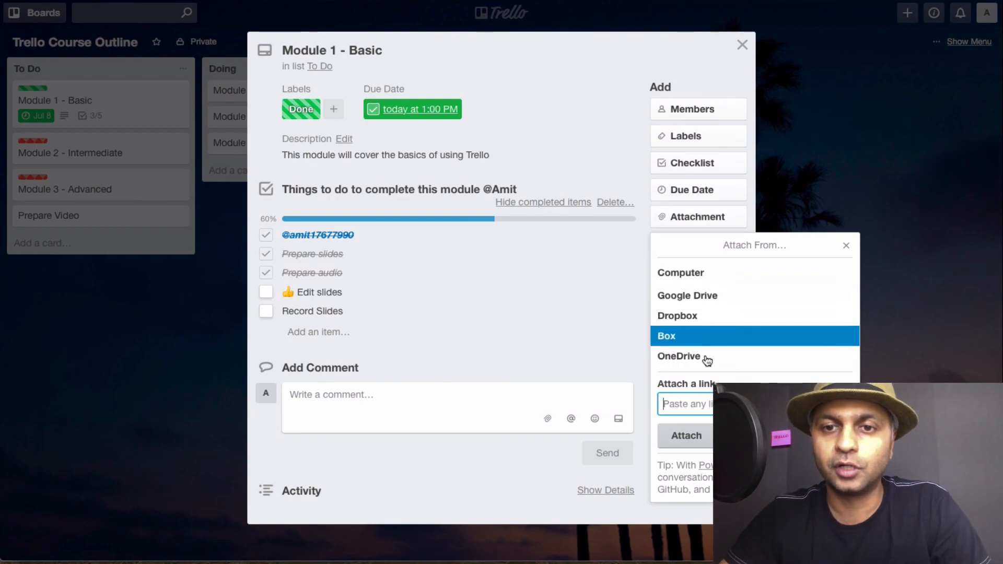
left_click(693, 273)
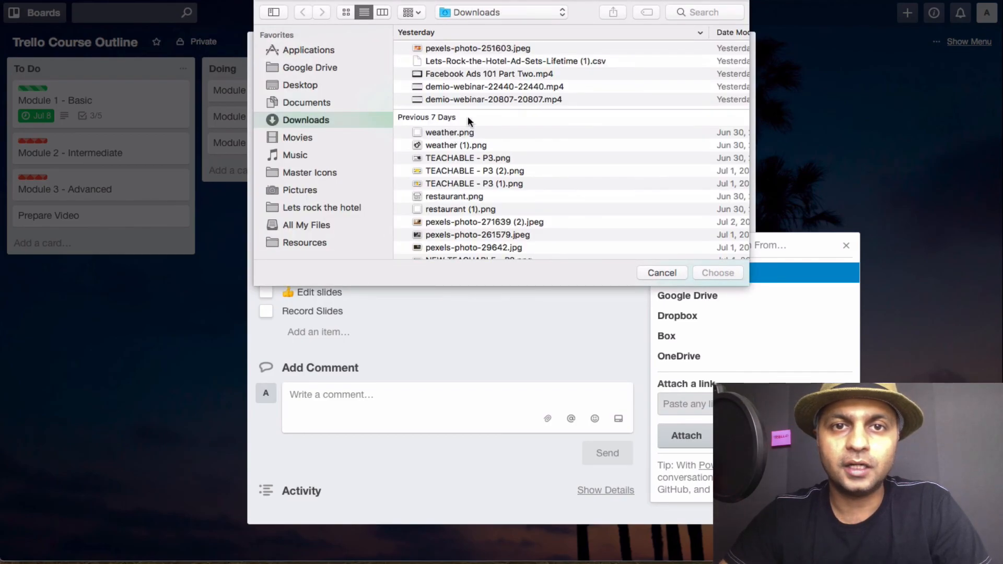
left_click(548, 62)
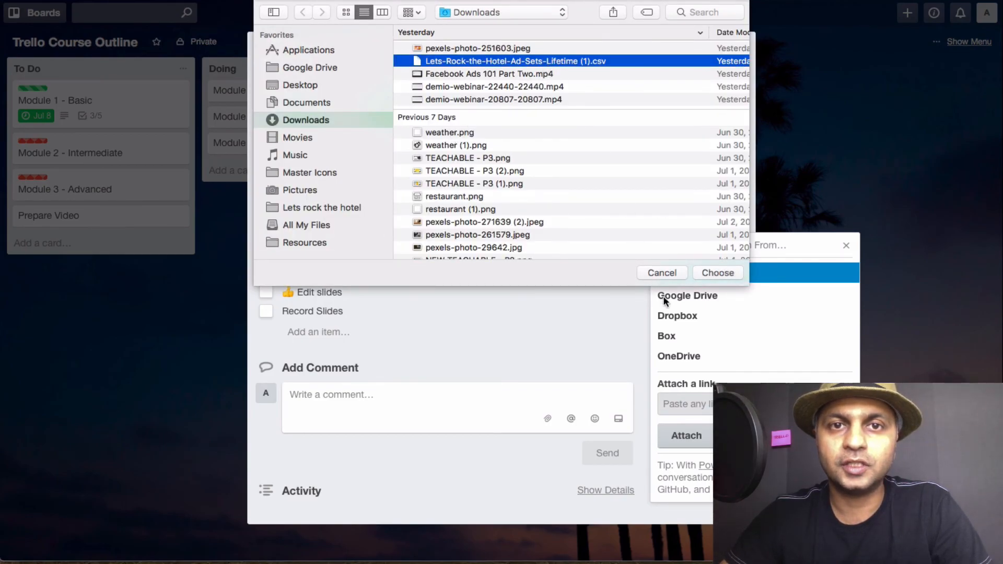
left_click(715, 271)
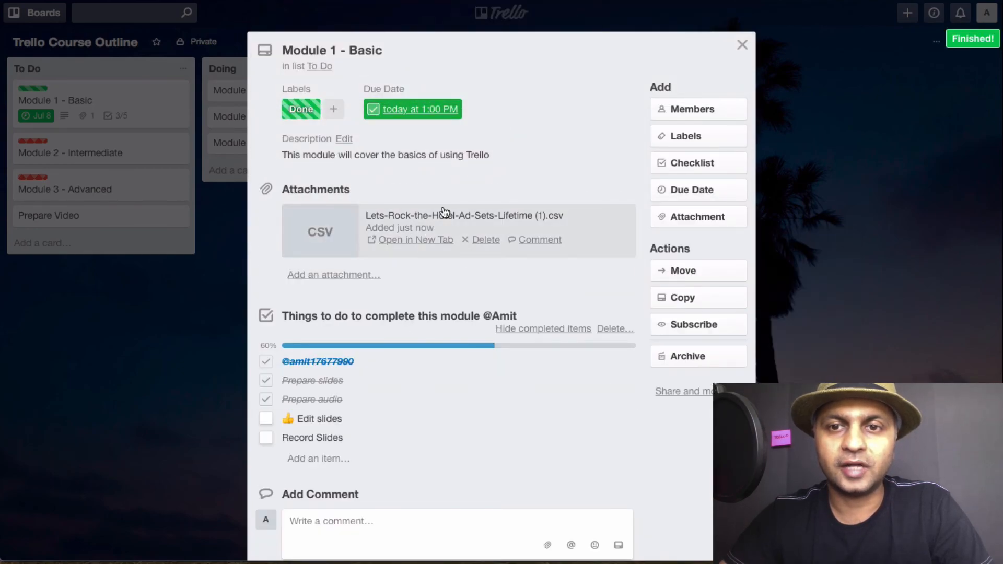
- Copy the link of the YouTube video "What's the Deepest Hole We Can Possibly Dig?" in a new browser tab and return to the card's attachment options
left_click(697, 217)
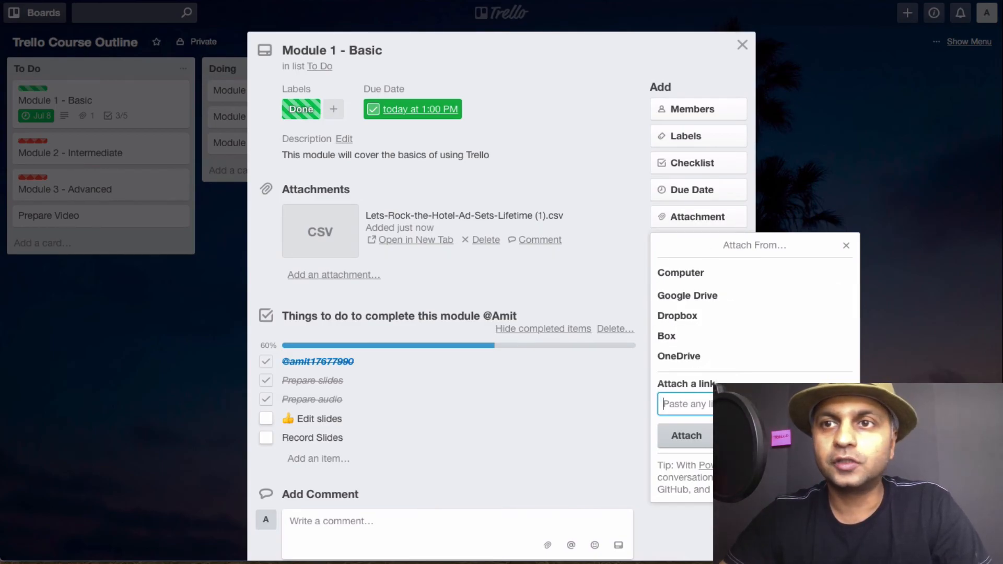
key("super+t")
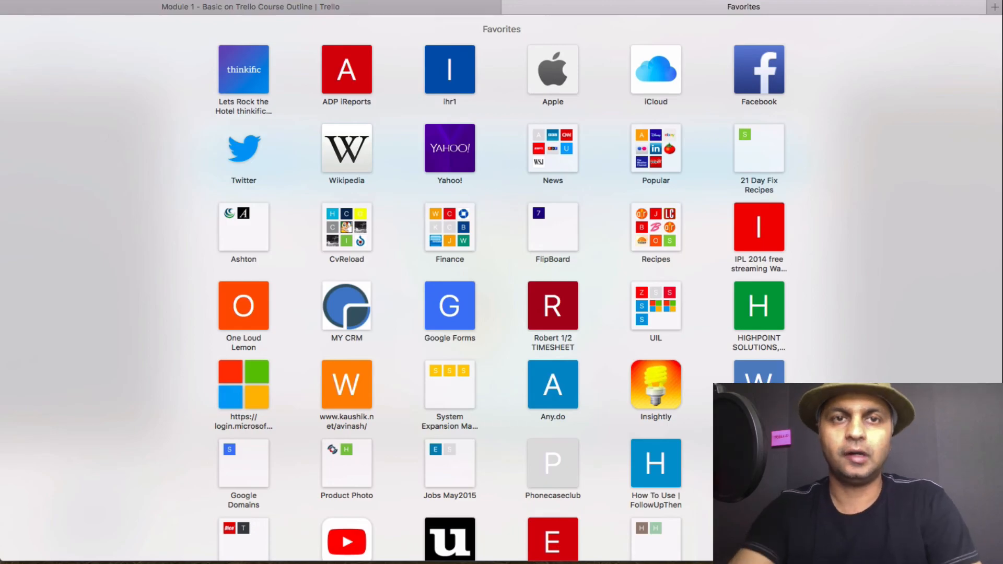
type("youtube.")
key("Return")
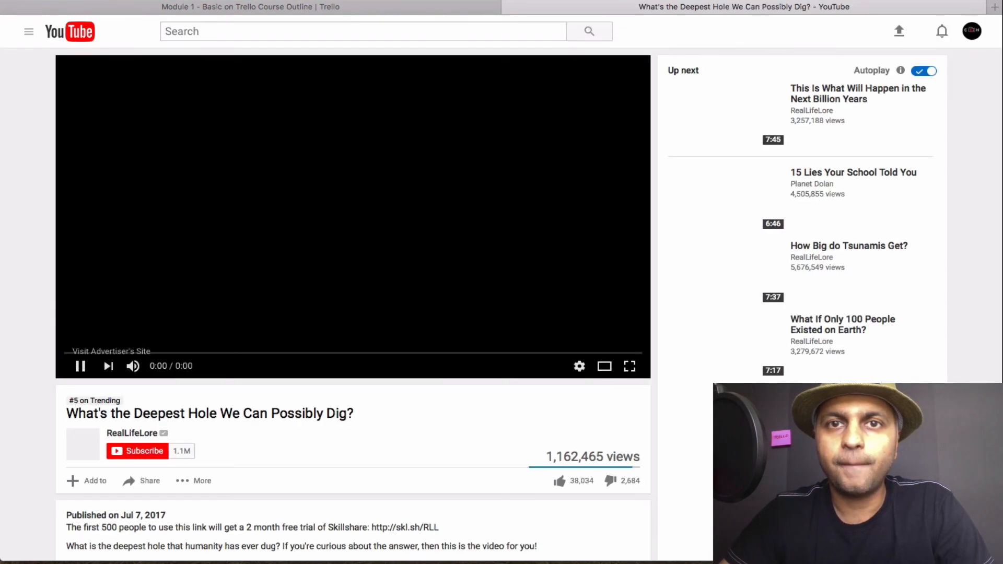
key("super+l")
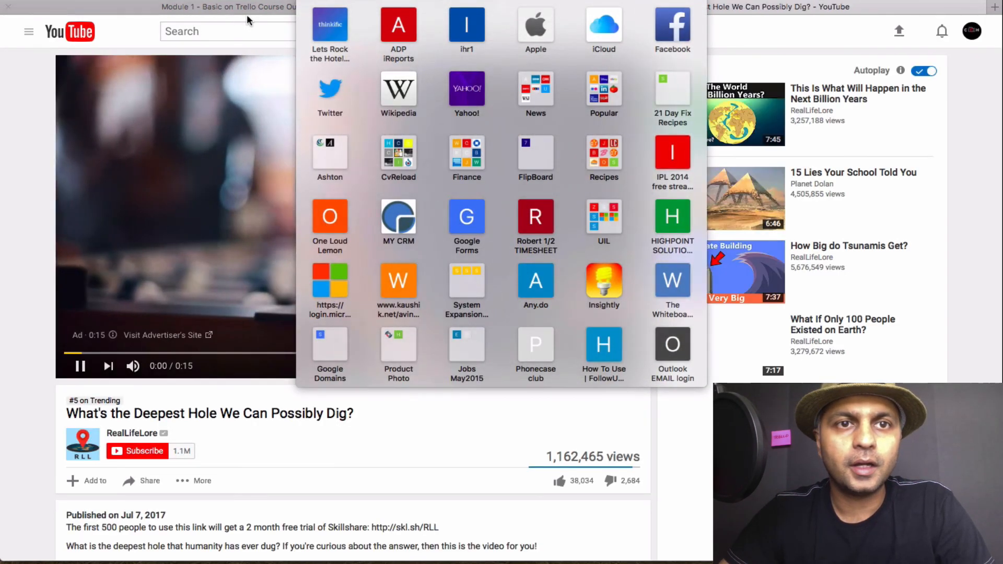
left_click(246, 15)
left_click(251, 7)
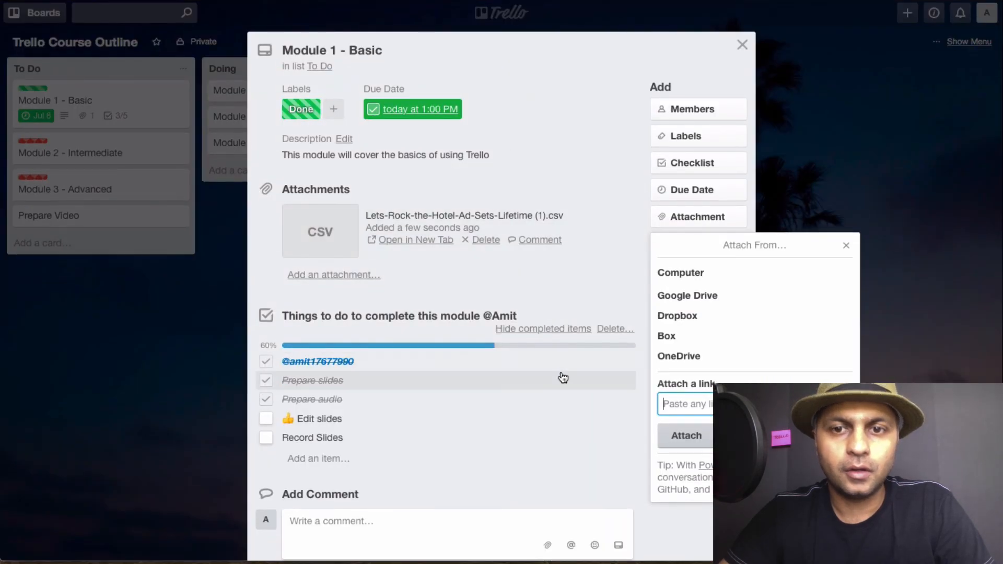
- Attach the copied YouTube link to the "Module 1 - Basic" card with the link name "How deep can we Dig?"
key("super+v")
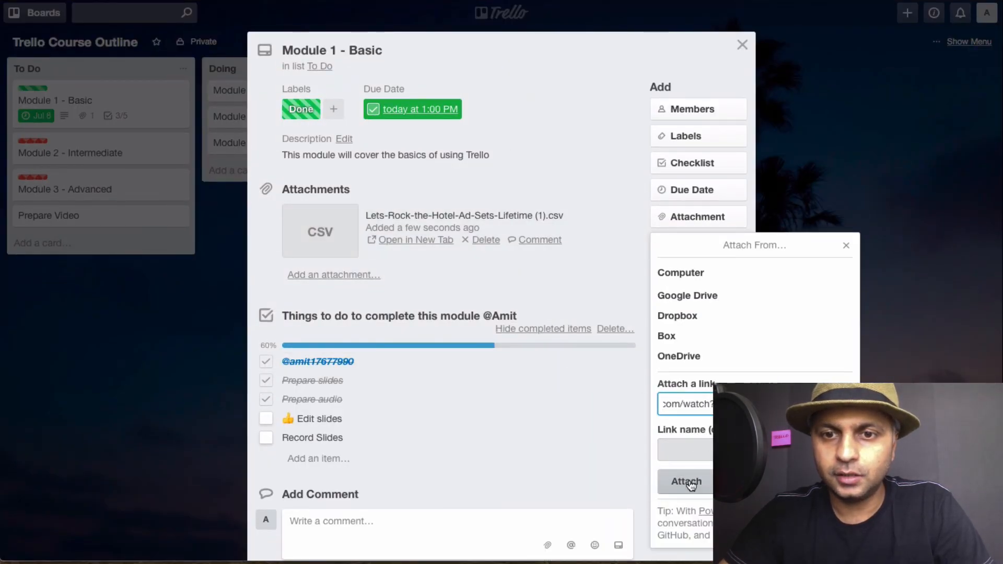
left_click(700, 451)
type("How deep")
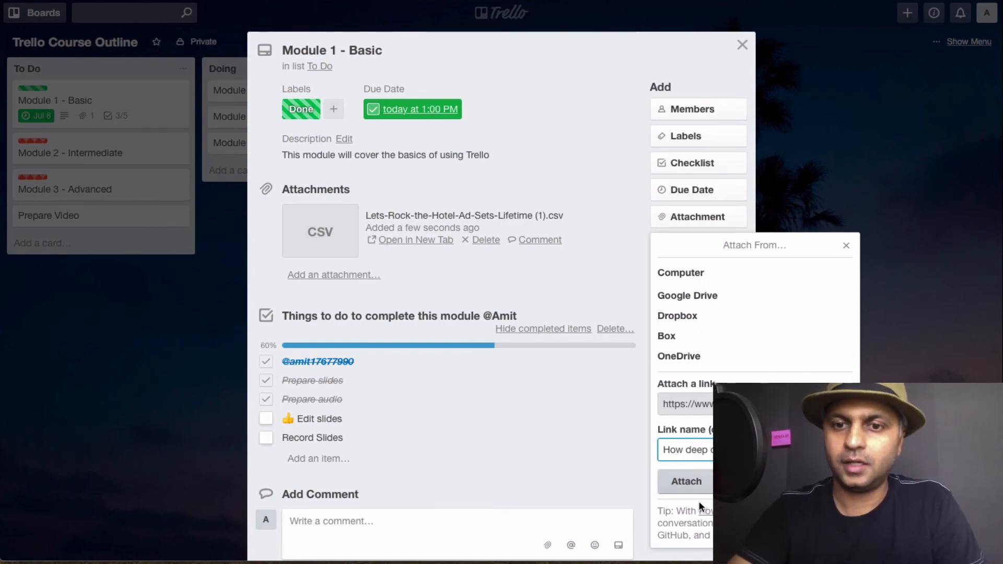
left_click(695, 483)
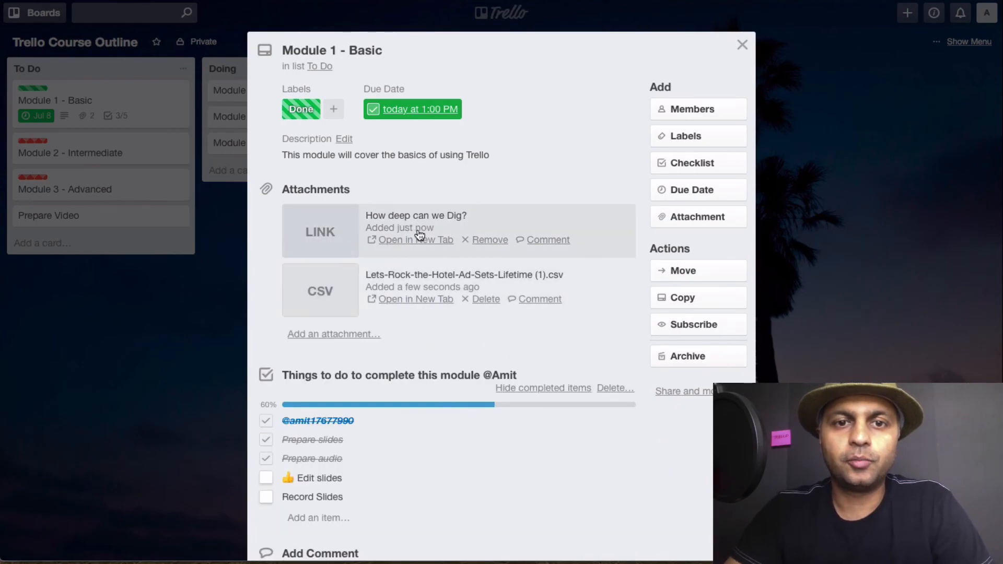
- Look over the link and CSV attachments on the "Module 1 - Basic" card, reopening it from To Do once, and close it
scroll(424, 233, "down", 3)
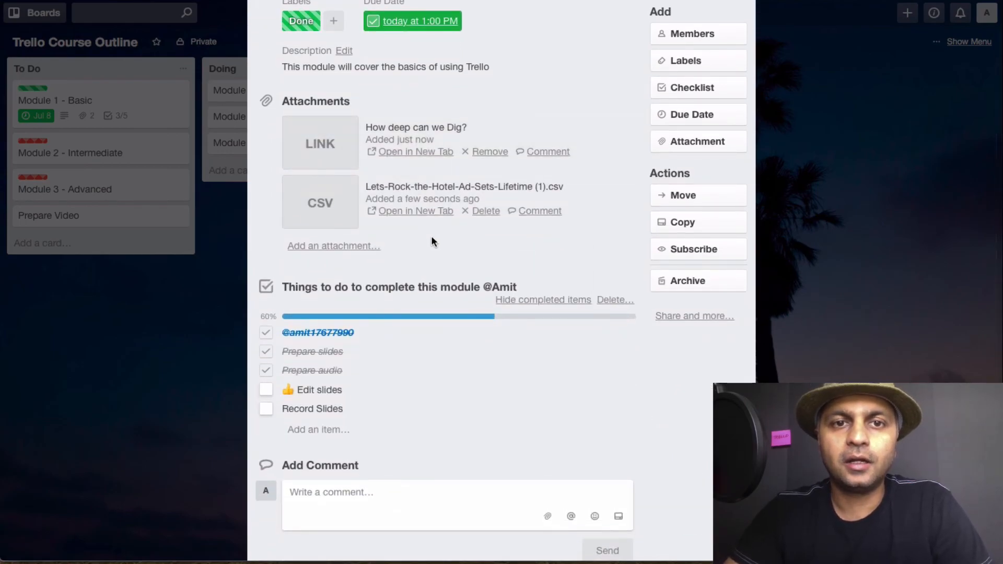
scroll(431, 236, "up", 3)
key("Escape")
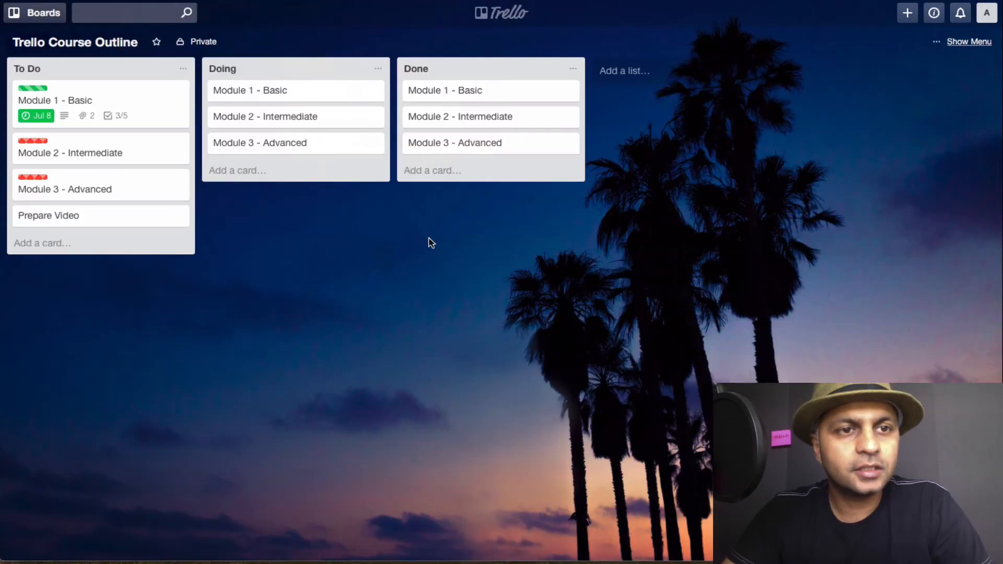
left_click(73, 125)
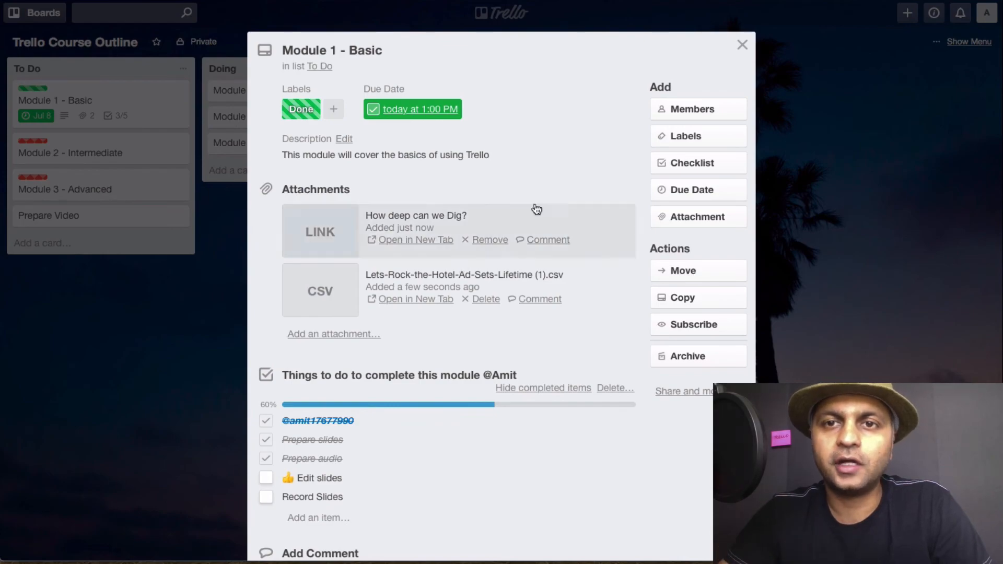
left_click(741, 46)
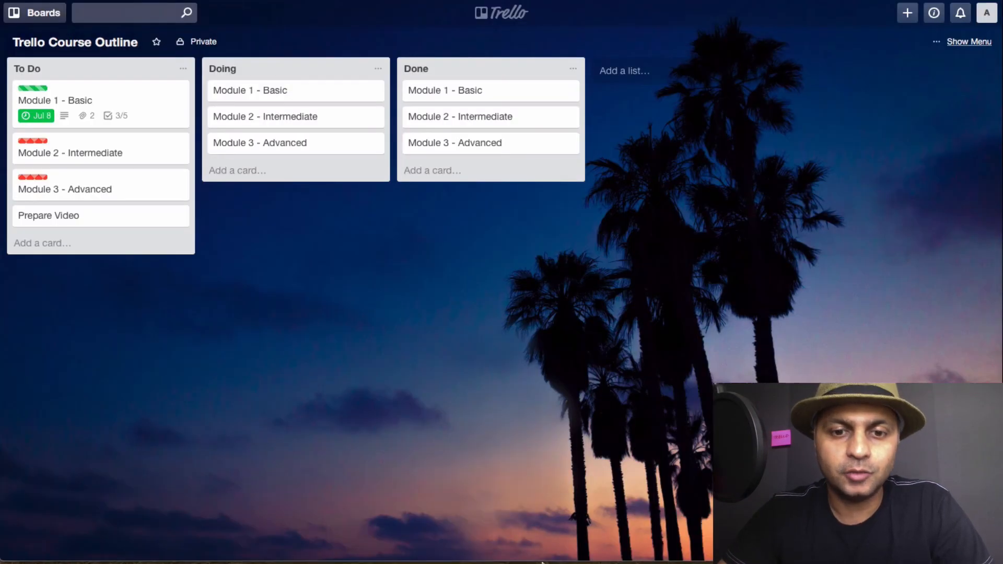
- Switch to Chrome, go to trello.com and open the "Let's rock the hotel - Course Creation" board of the Dynamic Duo team
mouse_move(543, 563)
left_click(416, 537)
key("super+t")
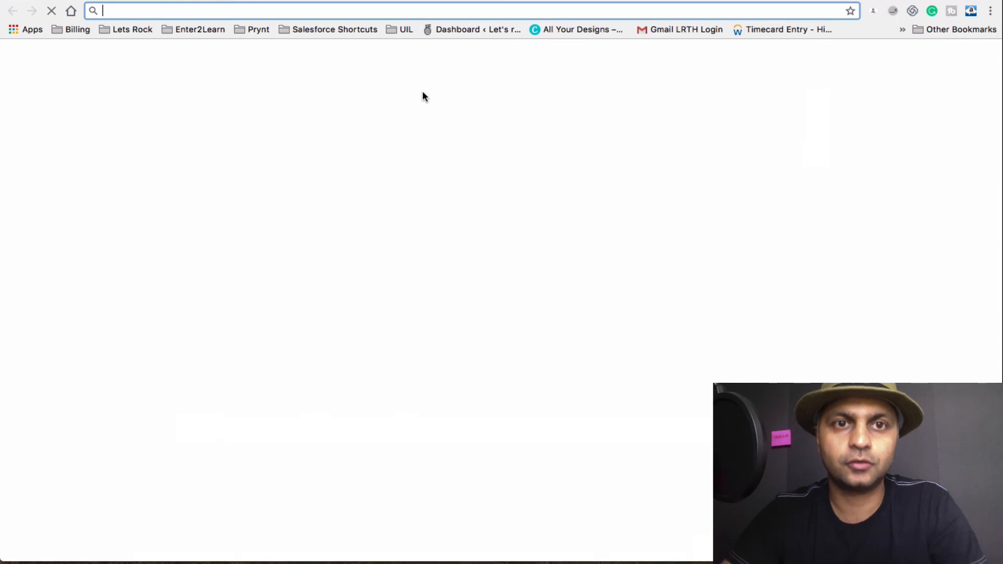
type("trello.com")
key("Return")
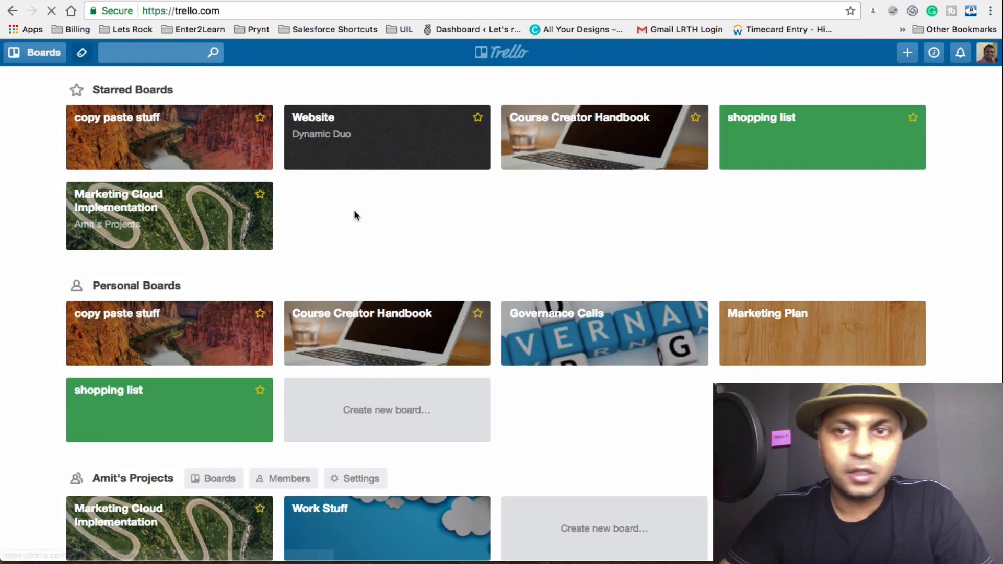
scroll(354, 215, "down", 10)
scroll(356, 216, "down", 2)
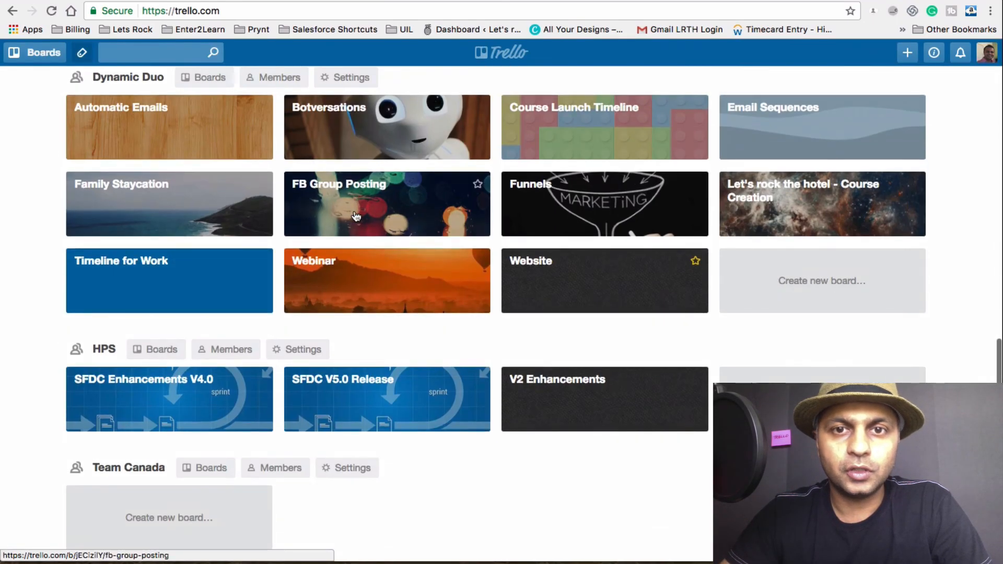
left_click(840, 205)
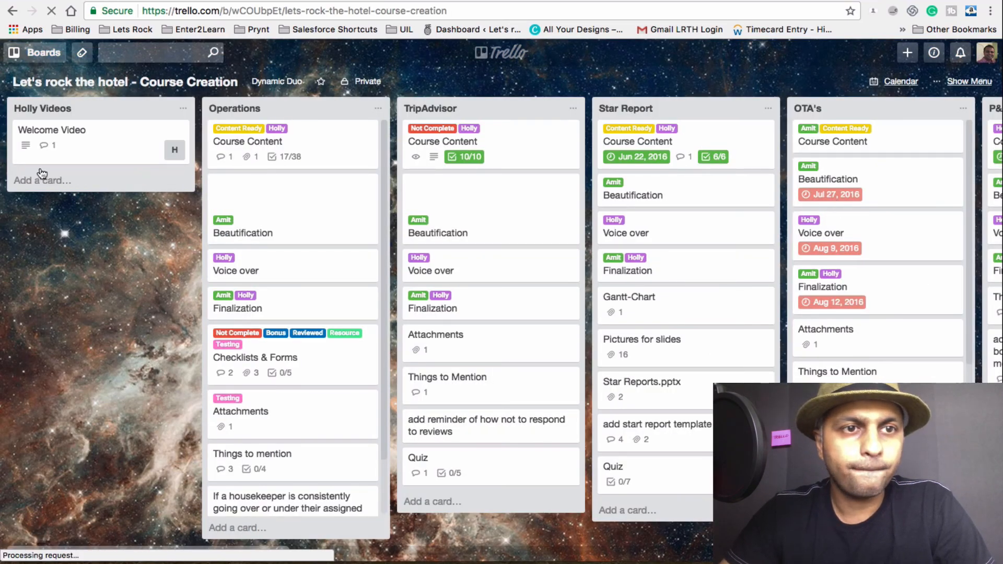
- View the "Welcome Video" card's script, play the YouTube video embedded in its activity comment, and close the card
left_click(102, 146)
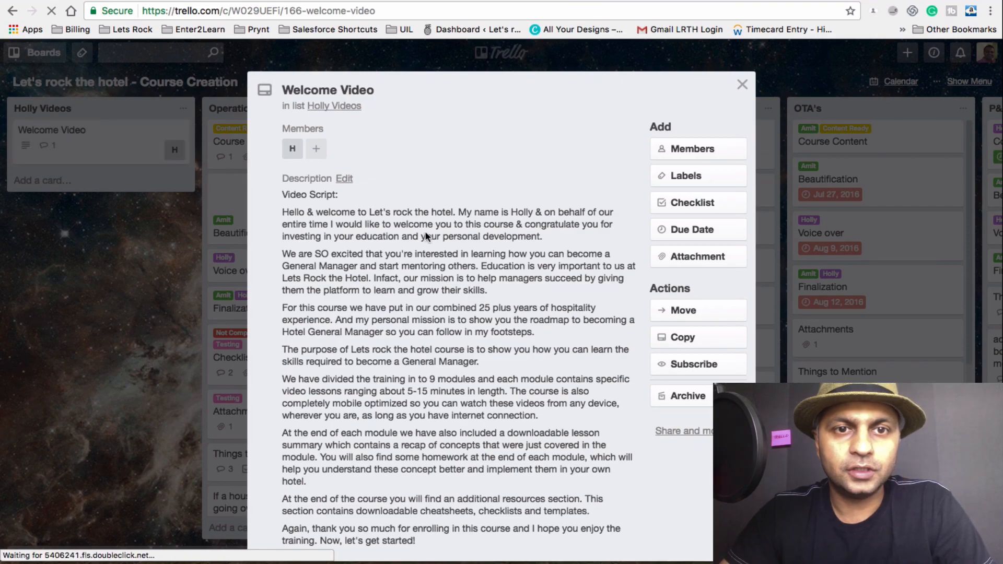
scroll(425, 237, "down", 10)
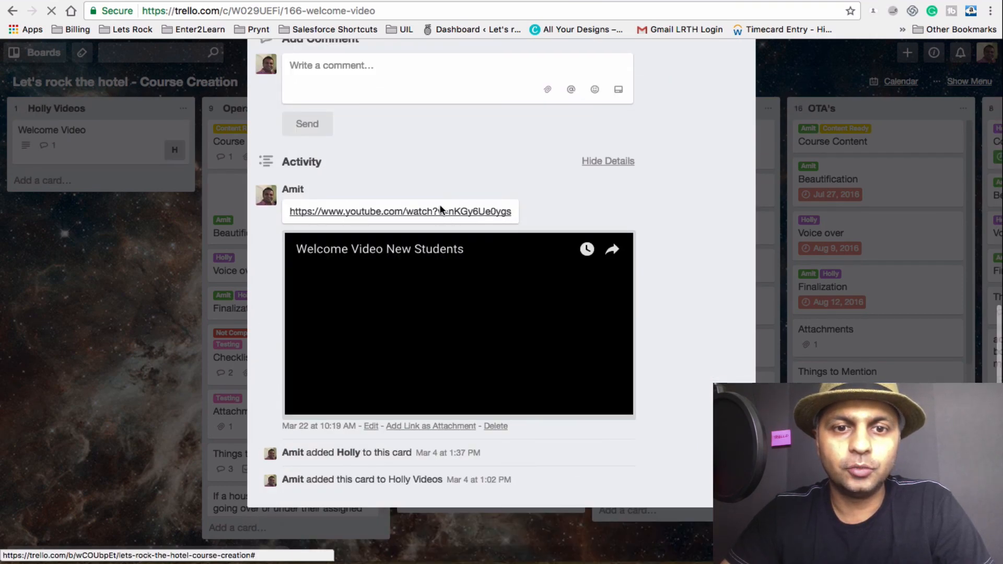
left_click(460, 324)
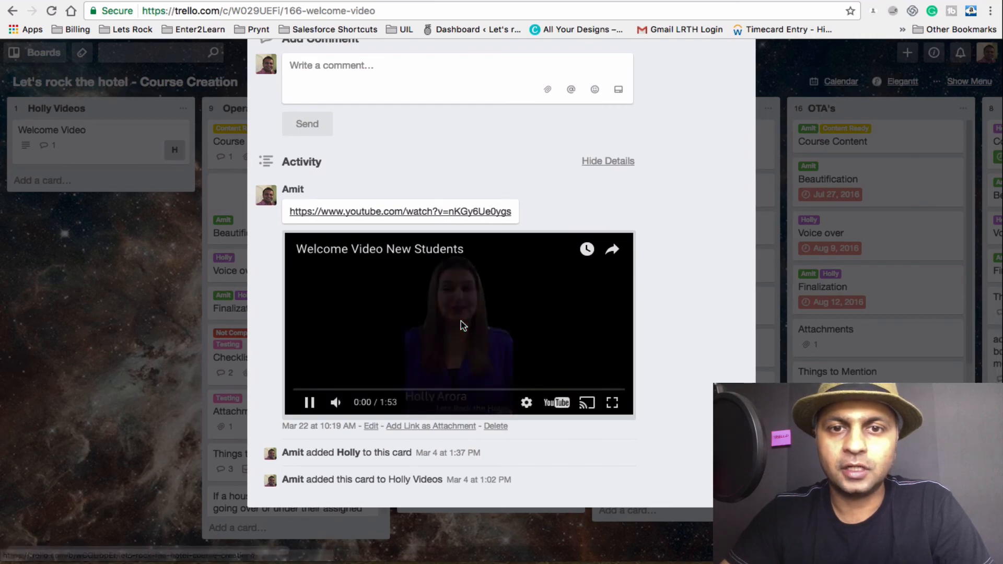
key("XF86AudioMute")
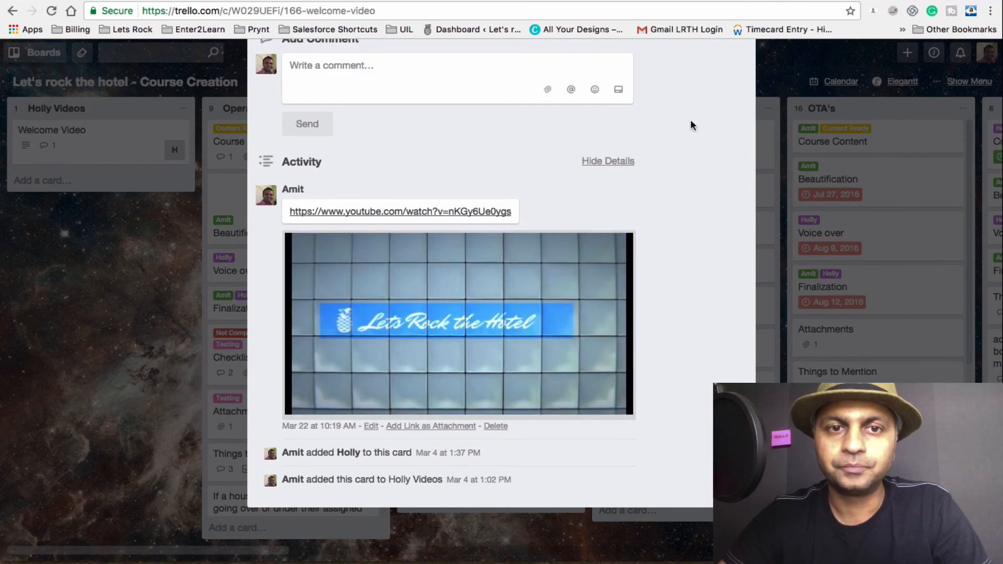
scroll(690, 119, "up", 10)
left_click(742, 85)
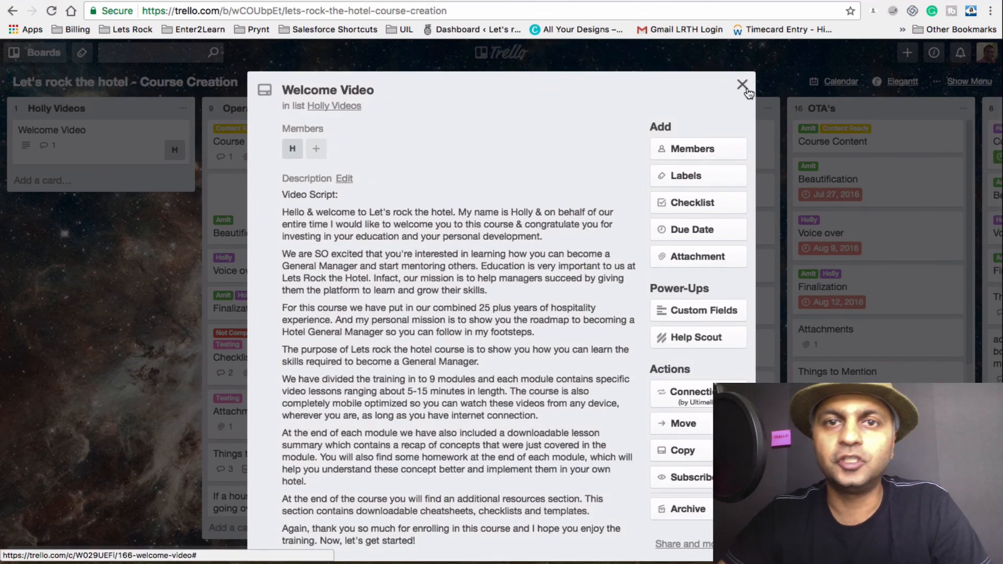
- Switch back to the Safari window with the "Trello Course Outline" board and briefly view the attachments on the To Do card "Module 1 - Basic"
key("ctrl+Up")
left_click(400, 196)
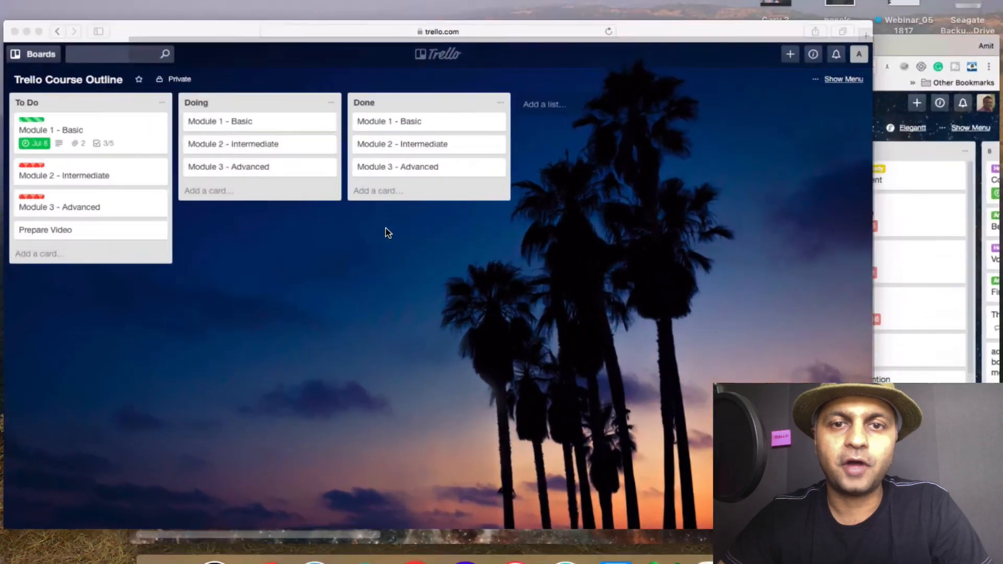
left_click(62, 102)
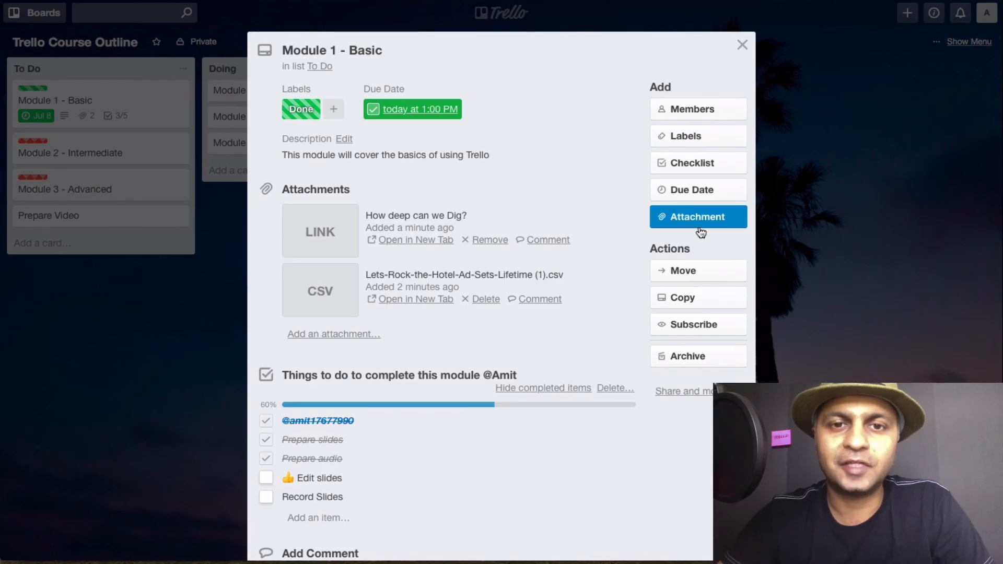
key("Escape")
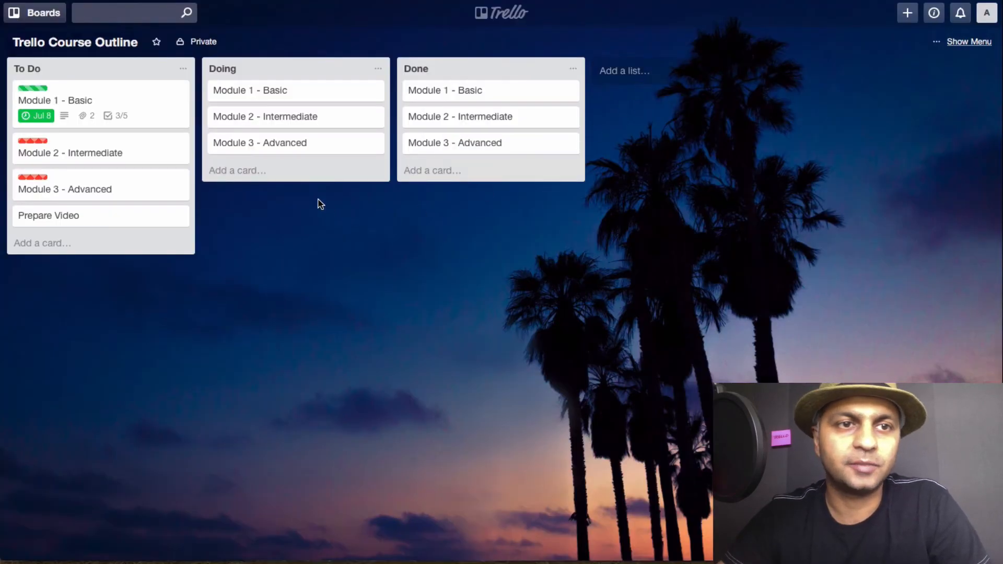
- Post the comment "Look Alike audience for FB ads" on the CSV attachment of the To Do card "Module 1 - Basic" and close the card
left_click(143, 112)
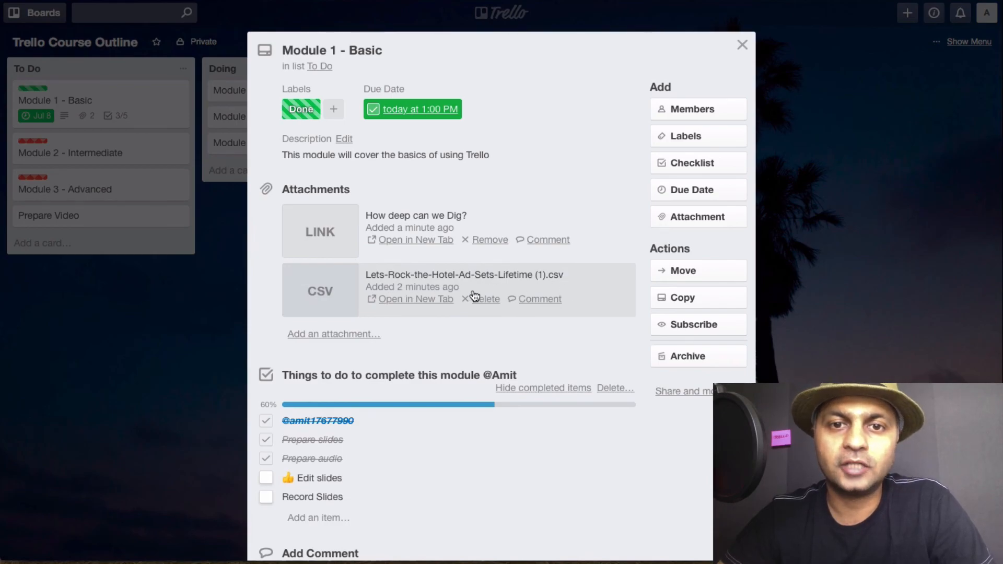
left_click(548, 301)
type("Look Alike audience for FB ads")
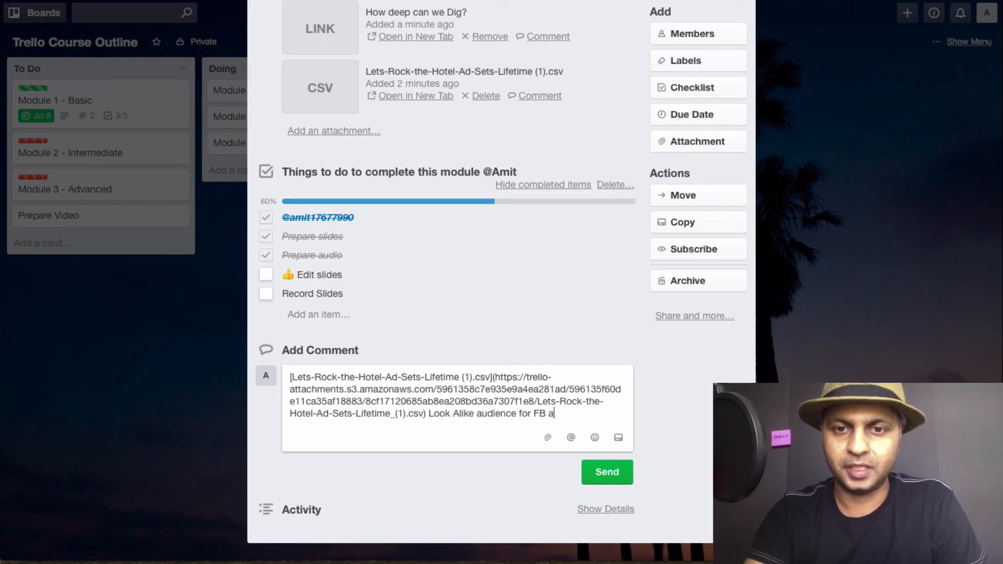
left_click(604, 471)
scroll(551, 342, "down", 3)
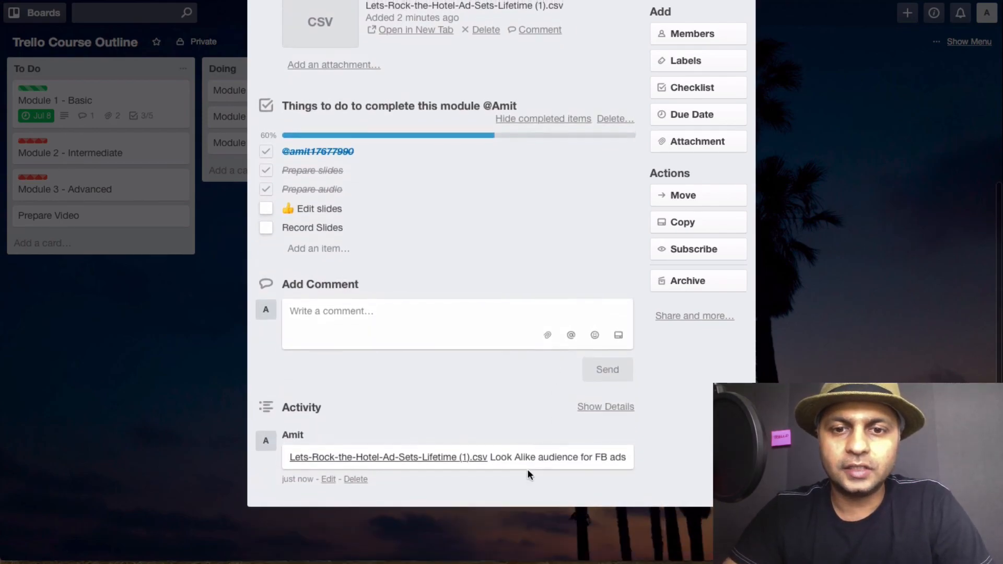
left_click_drag(490, 459, 605, 460)
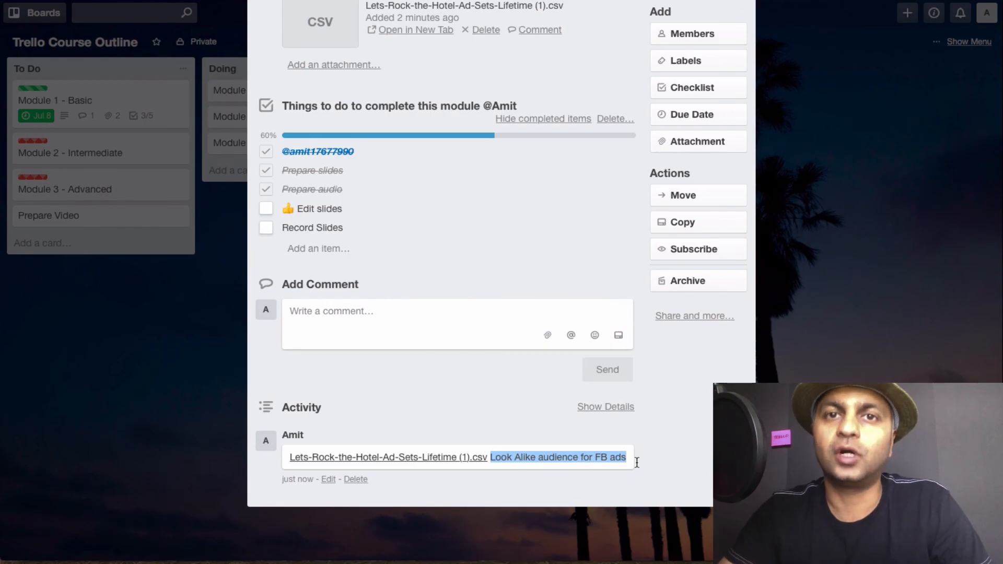
key("Escape")
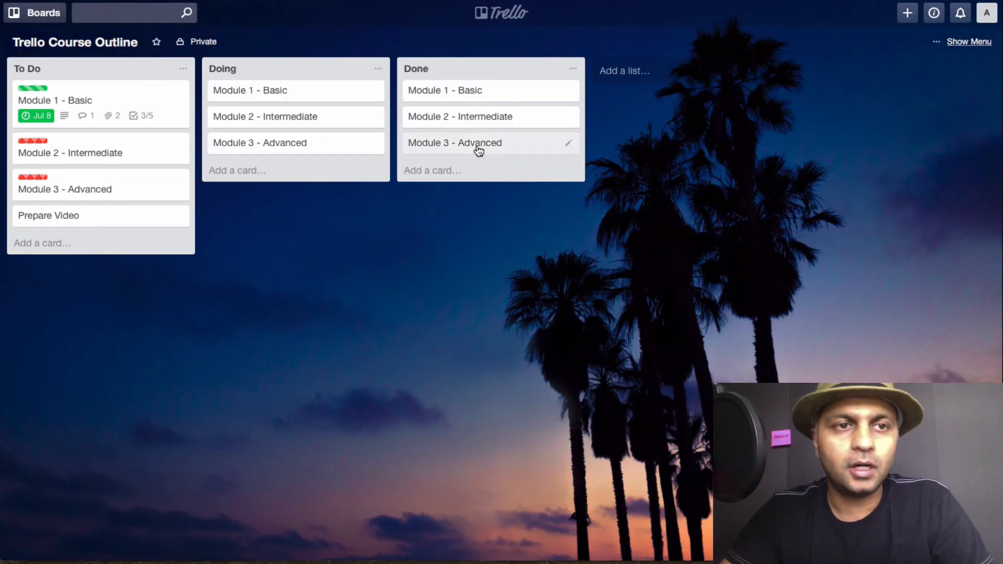
- Move the To Do card "Module 1 - Basic" to position 4 of the Doing list, close it, and return it to the top of To Do
left_click(156, 121)
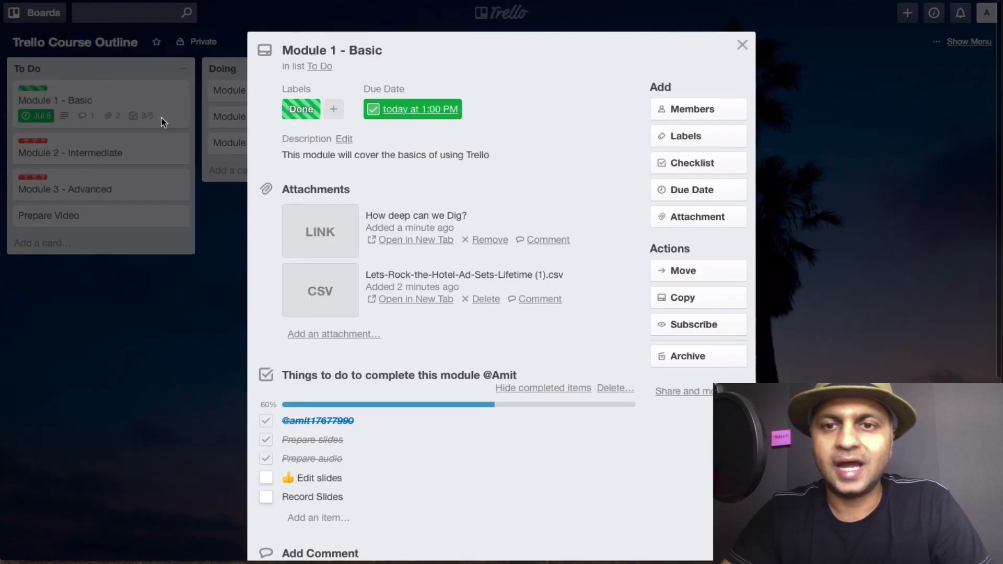
left_click(715, 279)
left_click(723, 334)
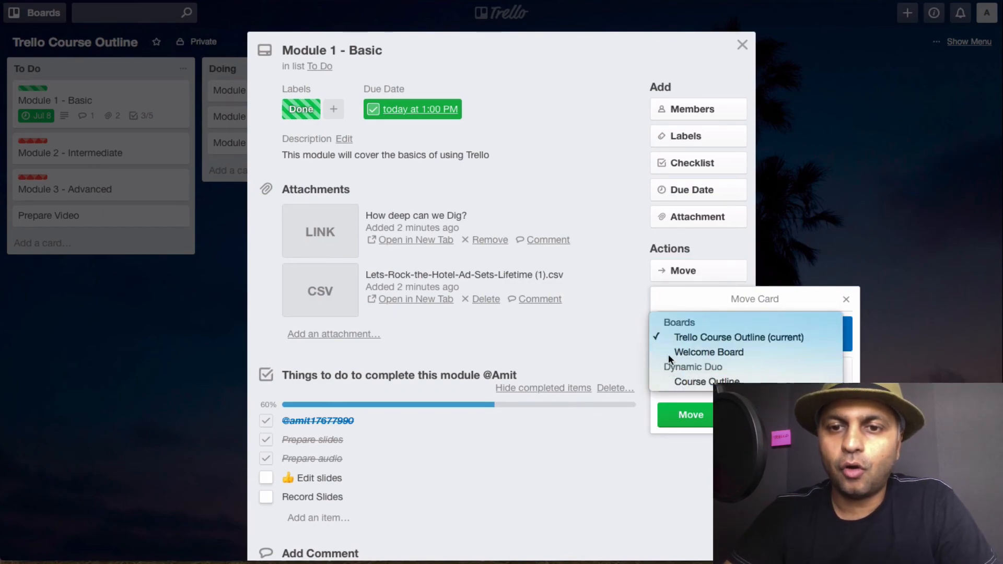
left_click(691, 308)
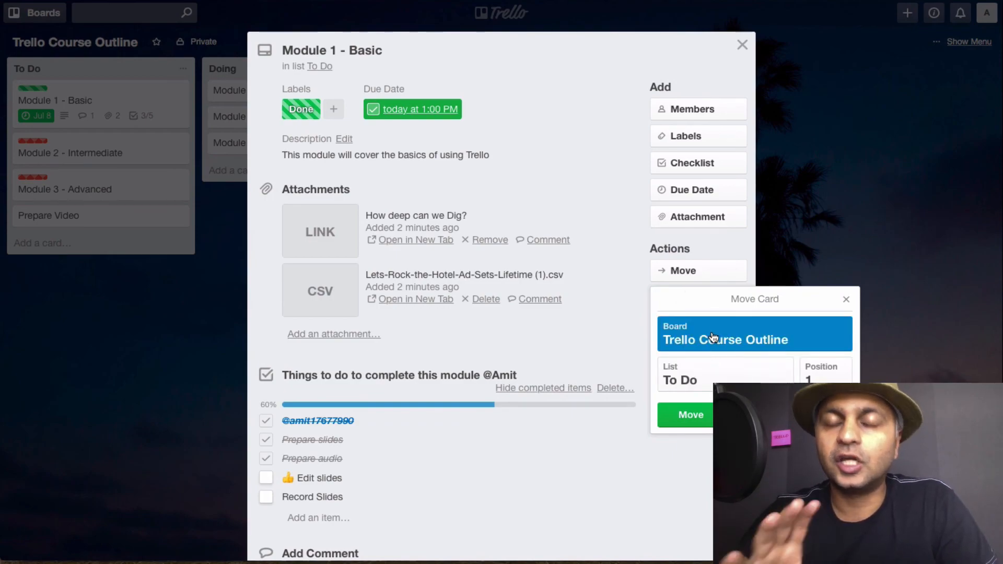
left_click(731, 377)
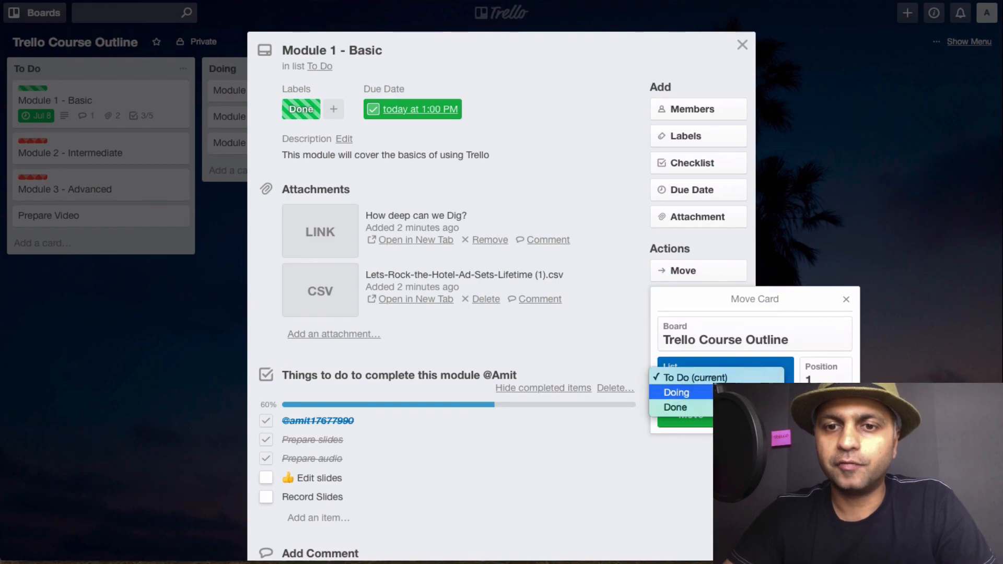
left_click(679, 392)
left_click(819, 382)
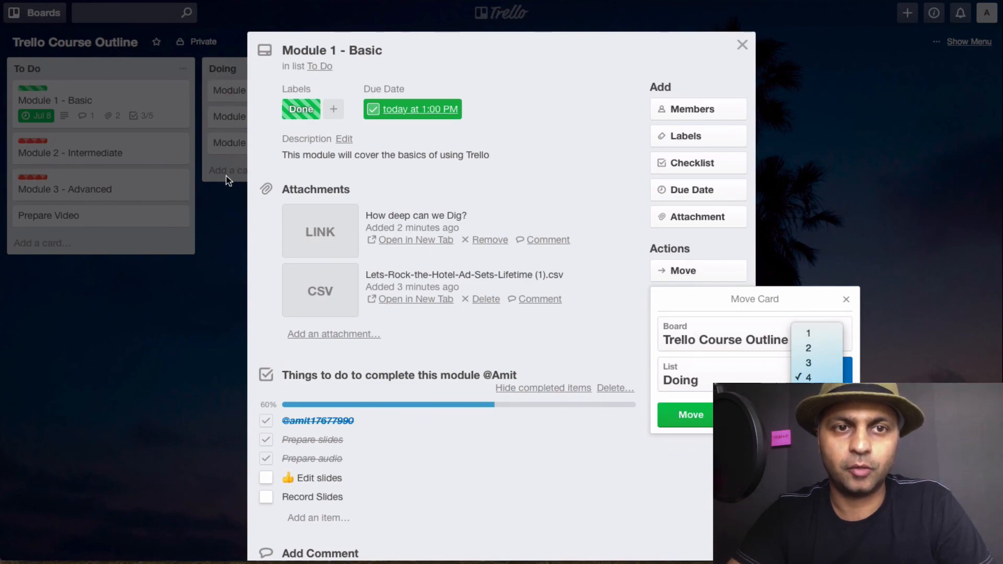
left_click(810, 377)
left_click(689, 415)
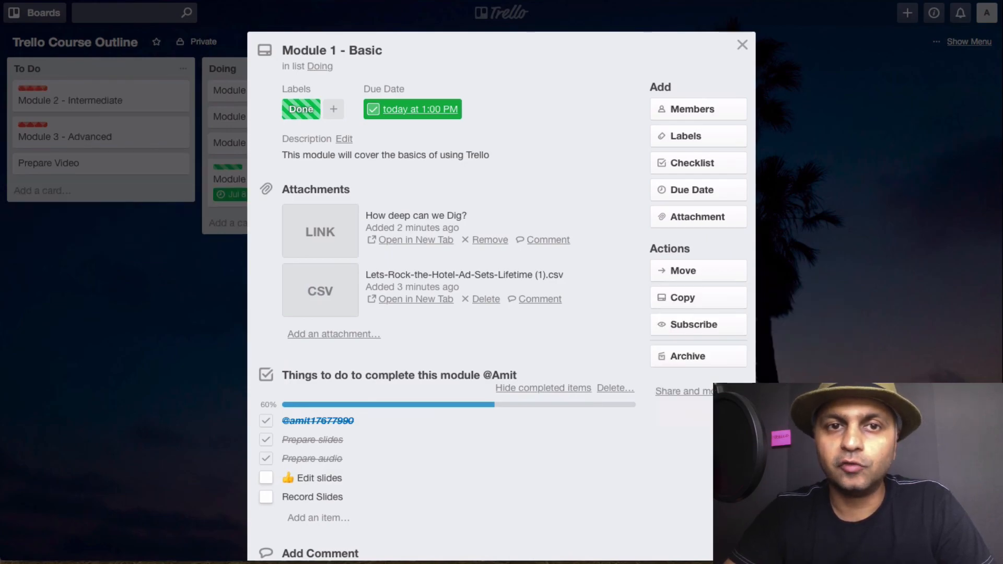
left_click(164, 132)
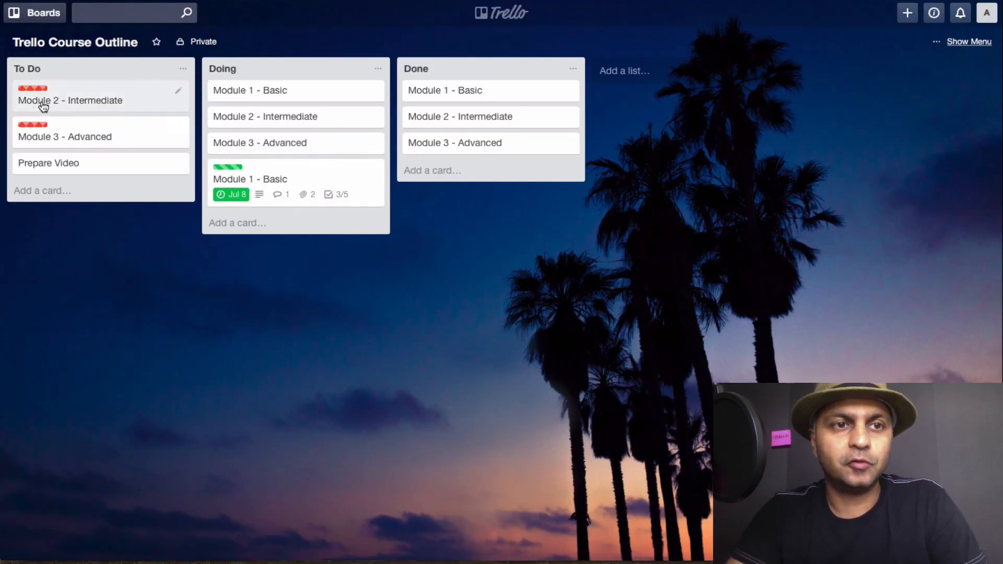
left_click_drag(315, 181, 119, 81)
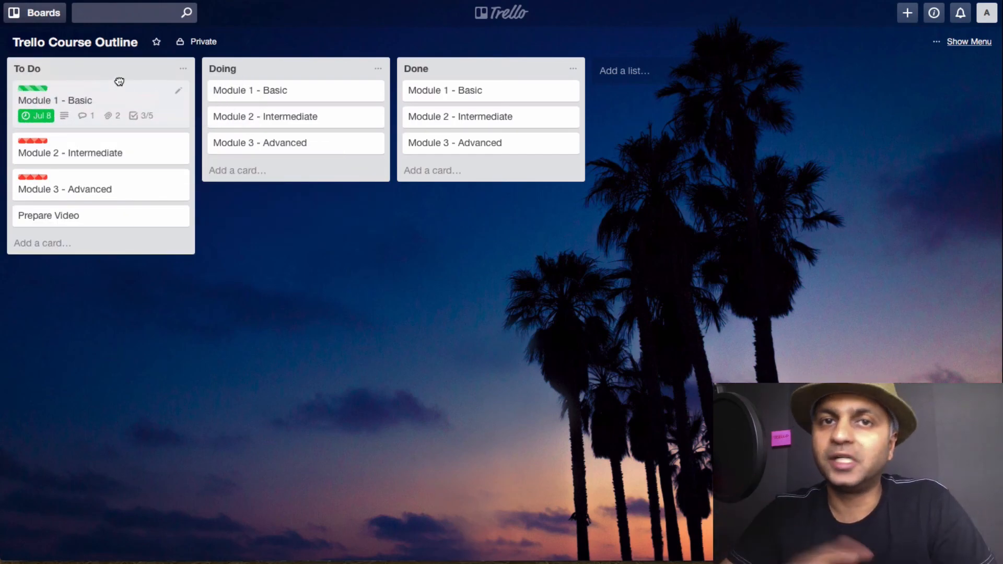
- Open the To Do card "Module 1 - Basic", subscribe to its notifications, and remove the subscription again
left_click(93, 96)
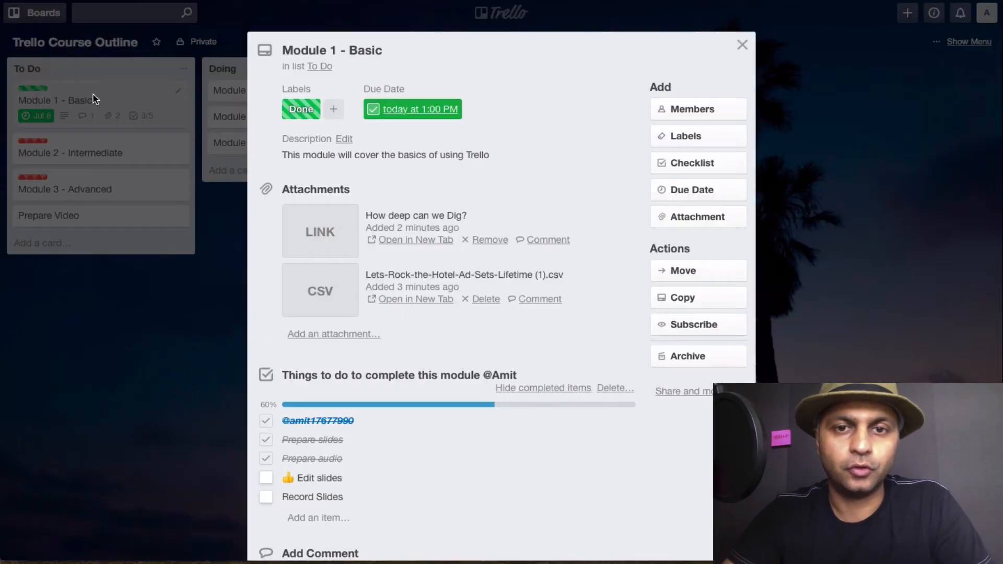
scroll(647, 286, "down", 5)
scroll(647, 286, "up", 3)
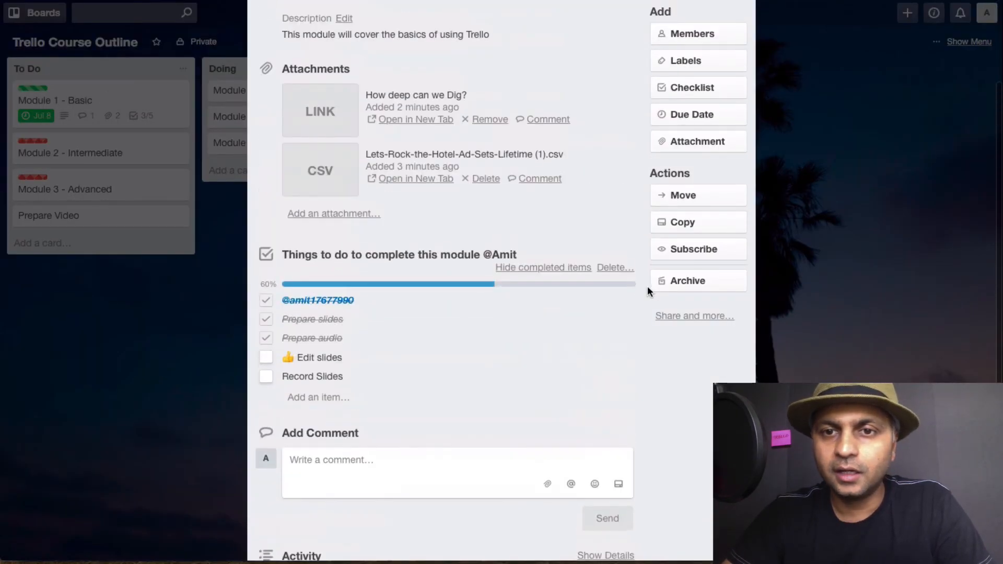
scroll(647, 287, "up", 3)
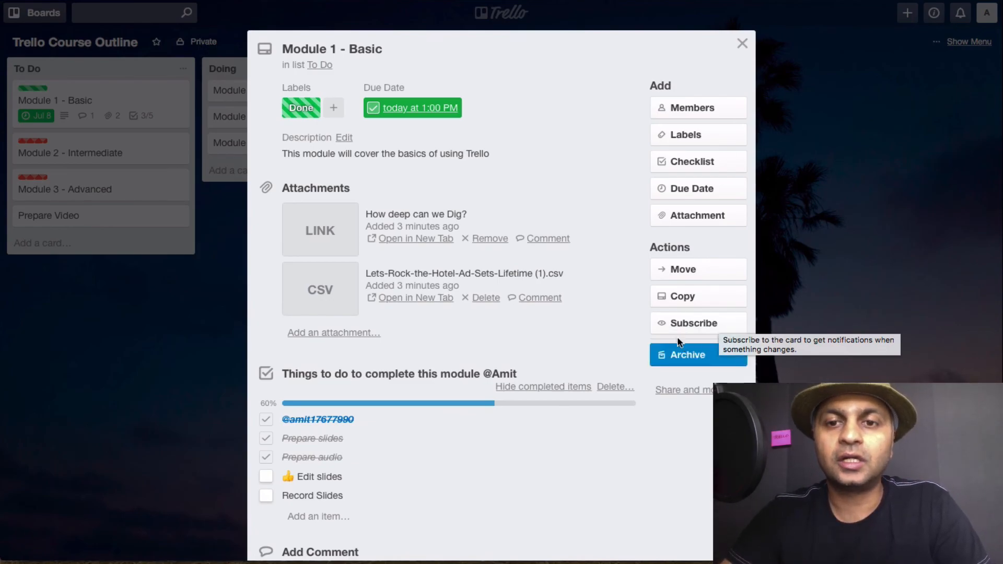
left_click(695, 328)
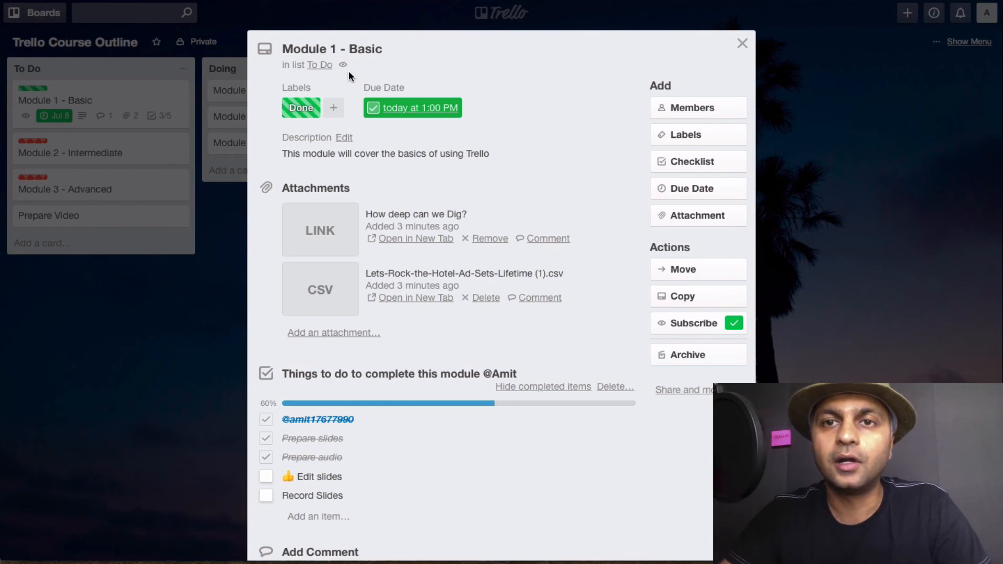
left_click(690, 324)
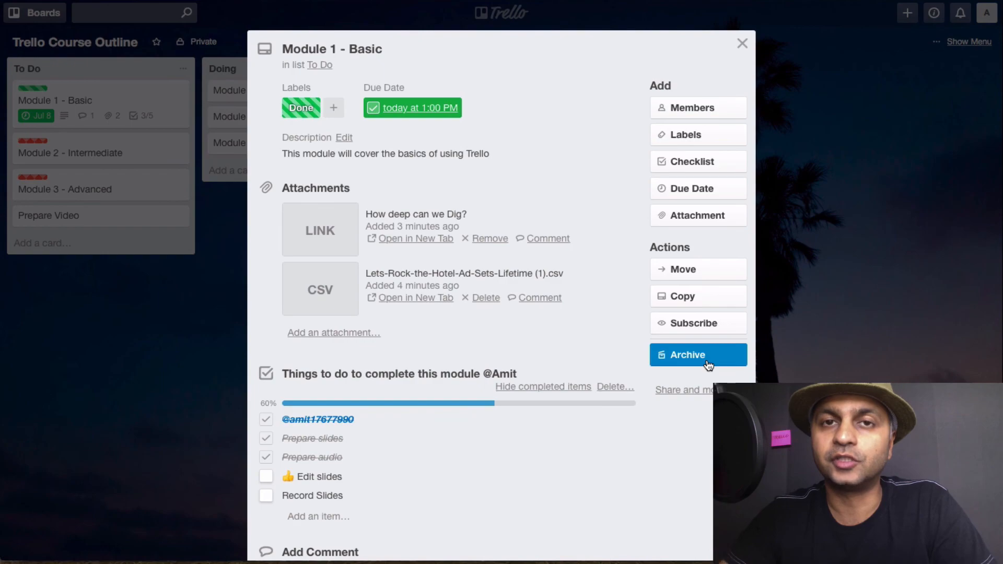
- Copy the e-mail address of the "Module 1 - Basic" card from its sharing options and close the card
left_click(699, 391)
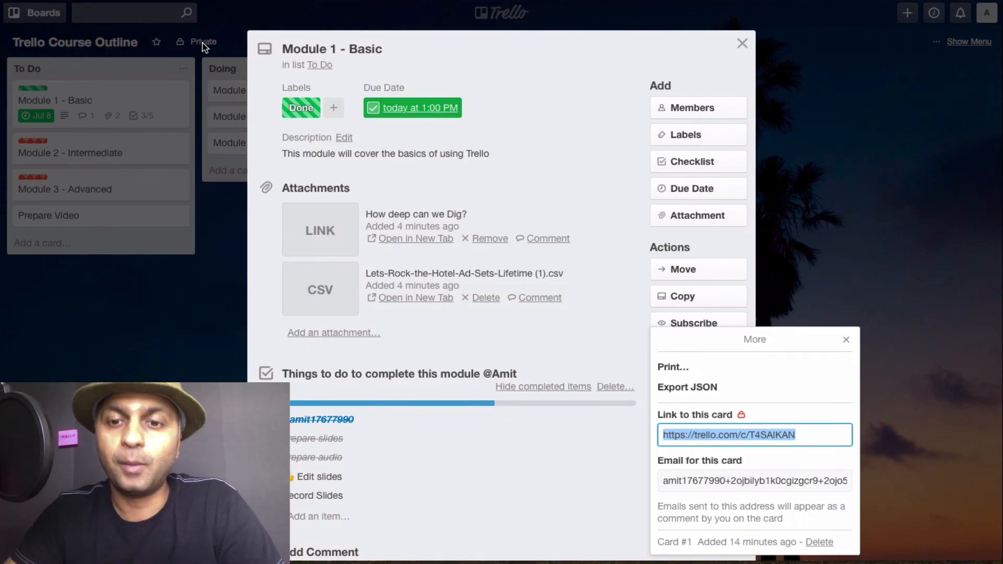
left_click(710, 482)
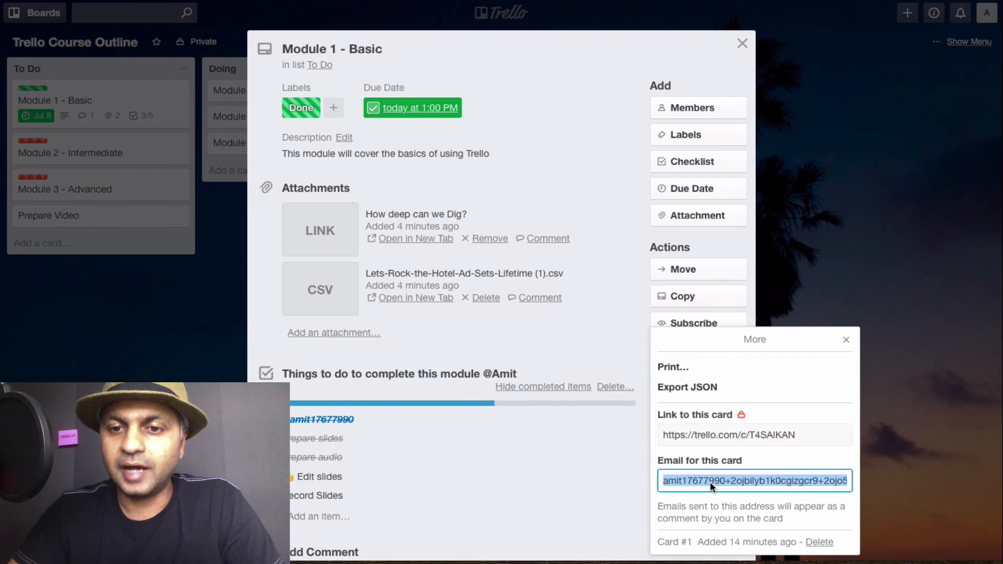
left_click(846, 340)
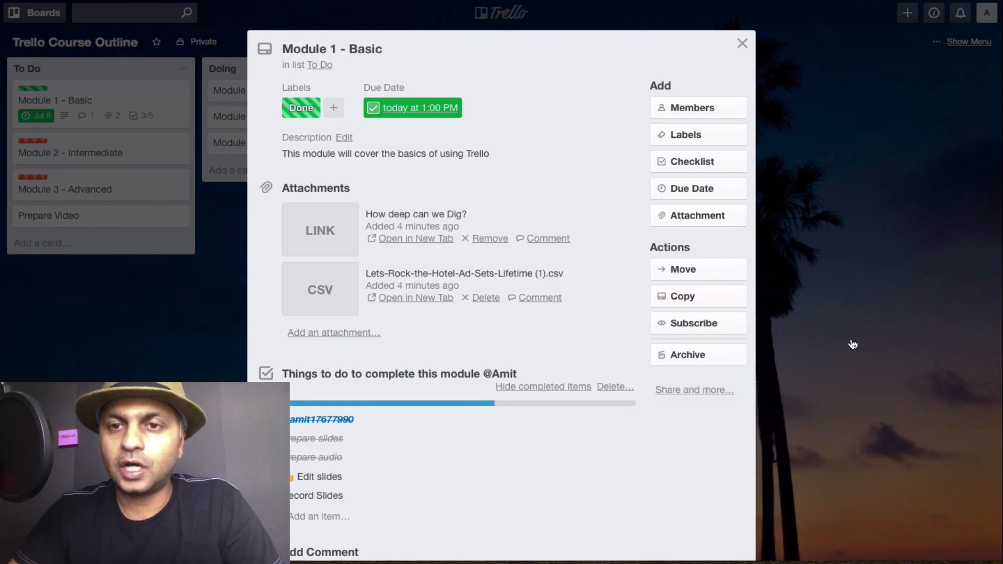
left_click(743, 44)
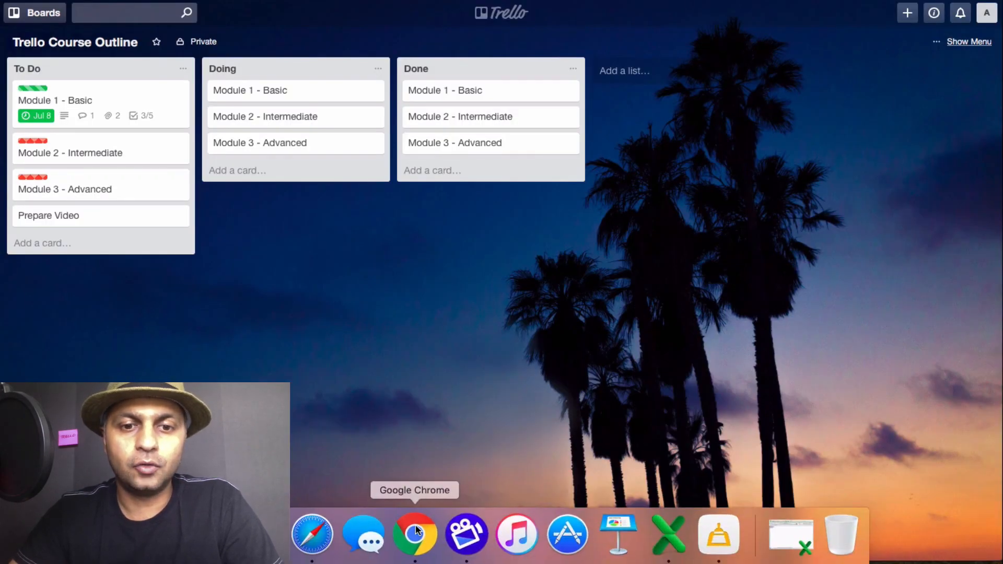
- Switch to Chrome and open gmail.com in a new tab
left_click(415, 533)
key("super+t")
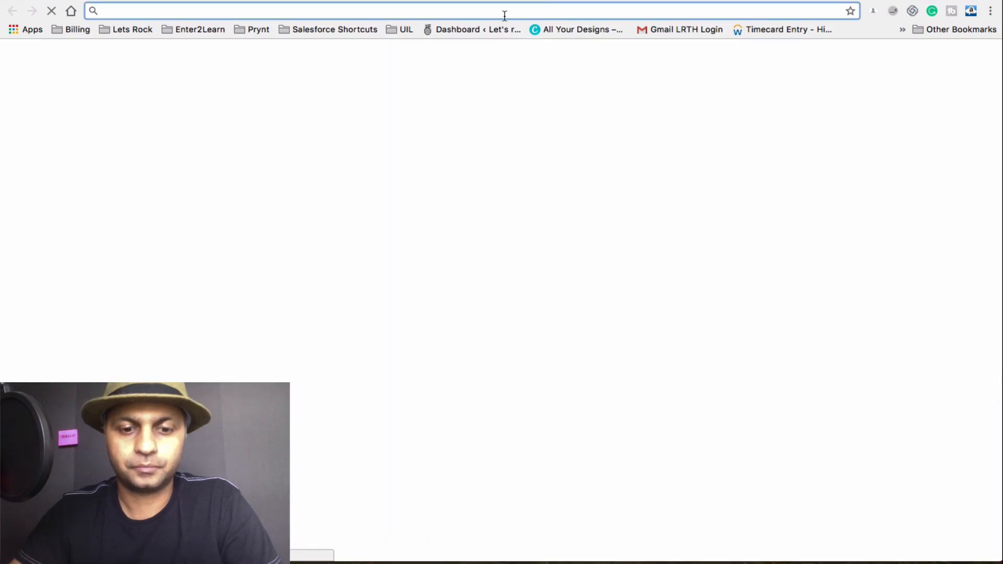
type("gmail.com")
key("Return")
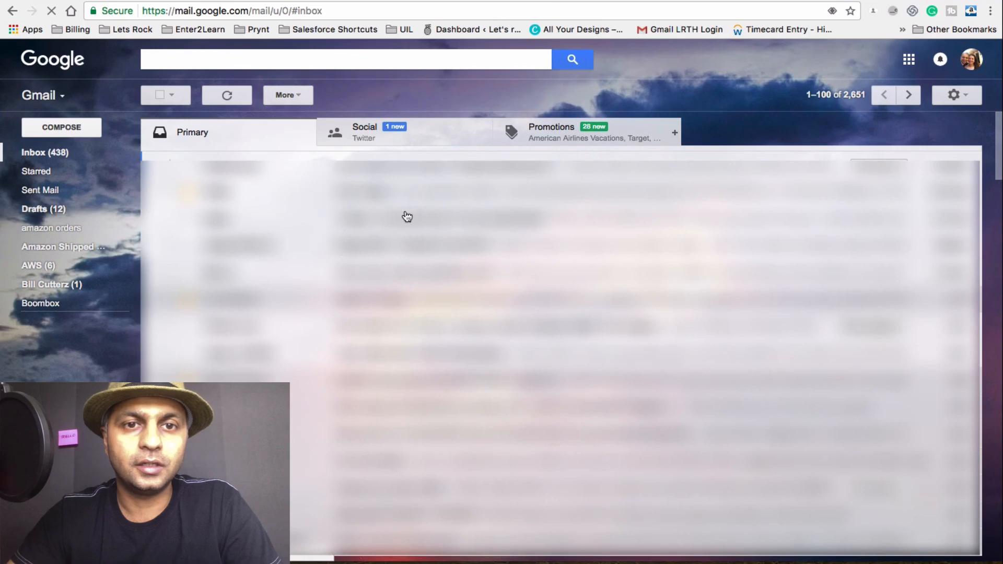
- Forward the Zillow message "1 Result - Your New Haven CT and vicinity Search" to the copied card e-mail address
left_click(444, 221)
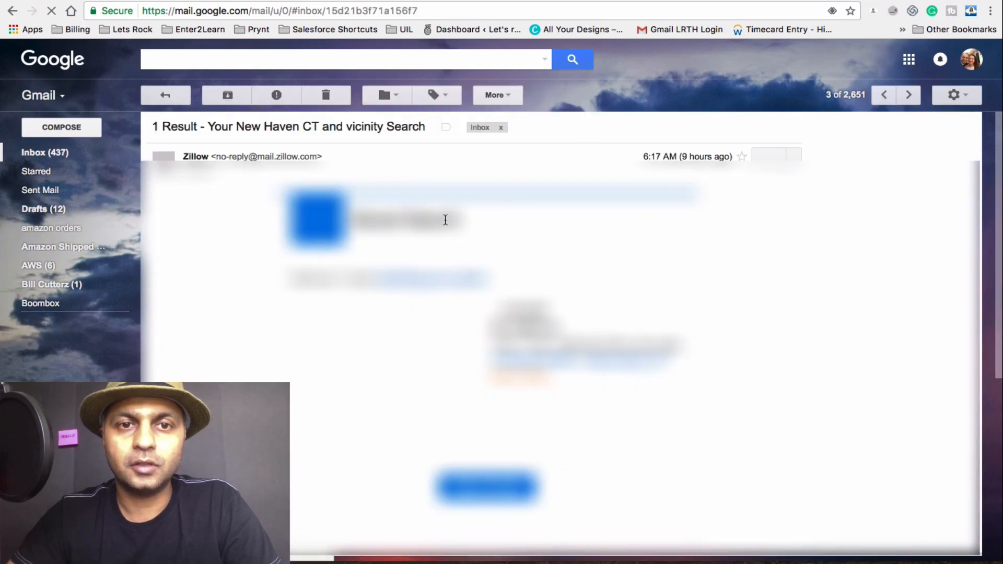
left_click(794, 157)
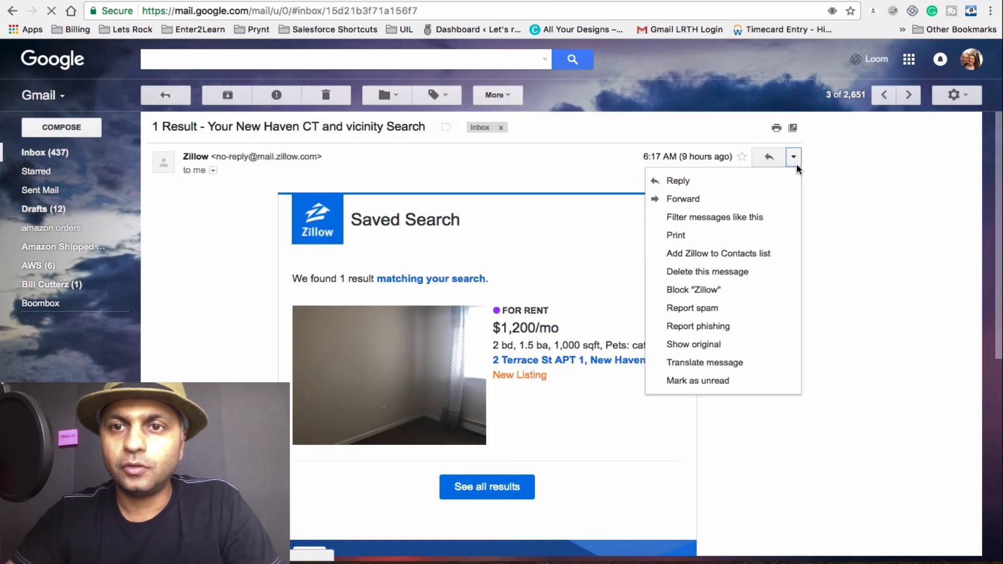
left_click(722, 204)
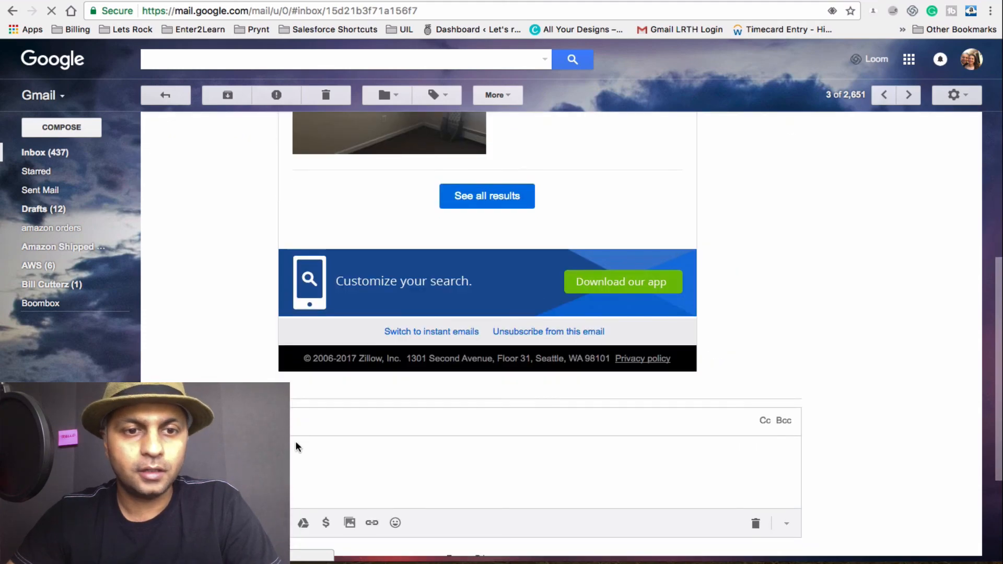
key("super+v")
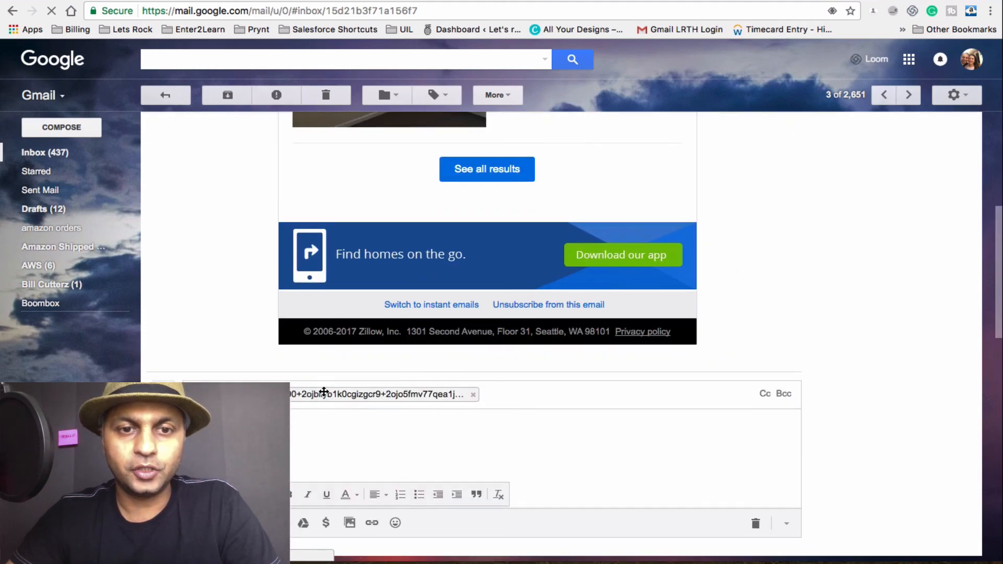
key("super+Return")
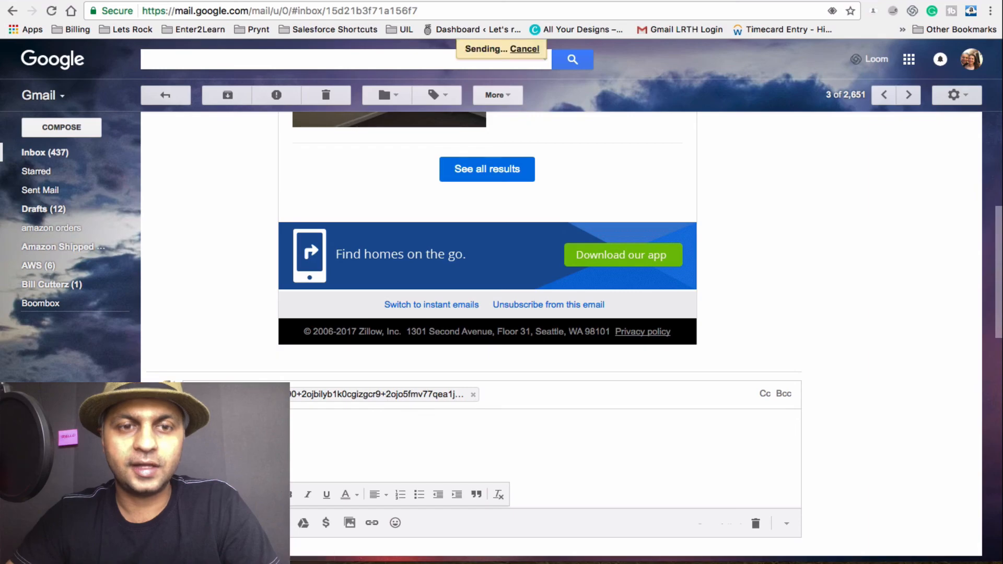
- Switch back to the Trello board in Safari, check the "Module 1 - Basic" card's activity for the forwarded e-mail, and close the card
key("ctrl+Up")
left_click(262, 107)
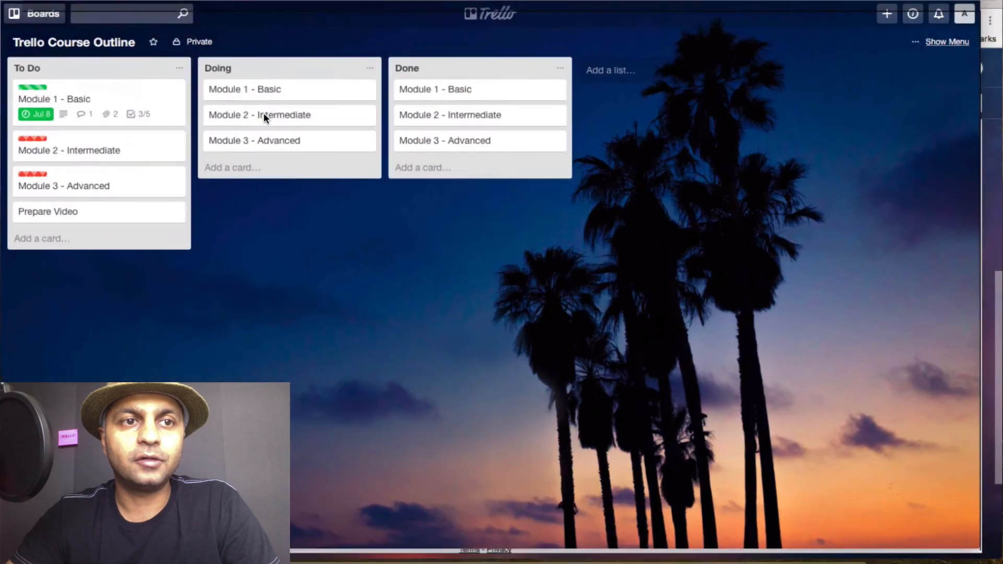
left_click(108, 130)
scroll(448, 389, "down", 5)
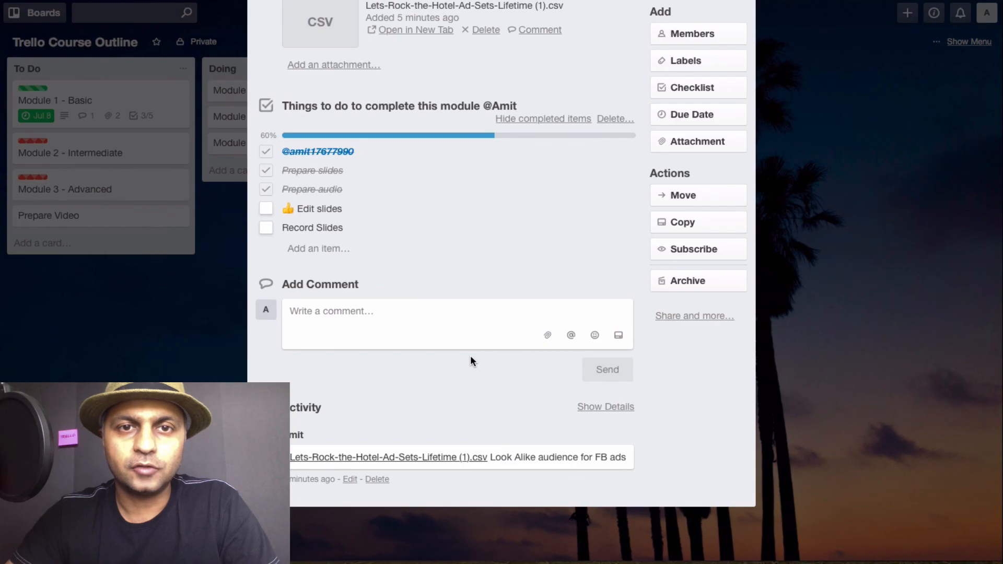
key("Escape")
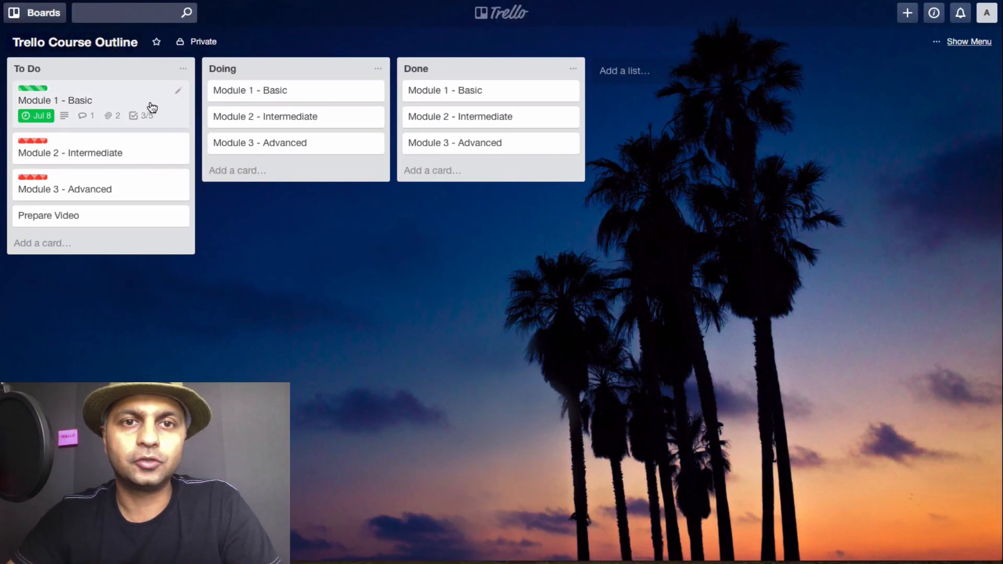
- Reopen the "Module 1 - Basic" card, examine its detailed activity history, hide the details again, and close the card
left_click(152, 107)
scroll(559, 268, "down", 5)
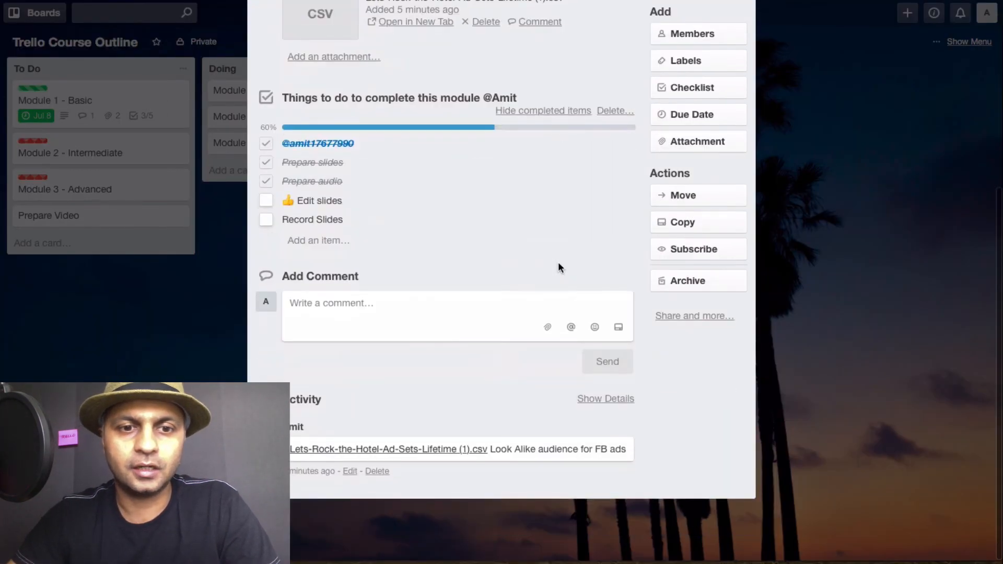
left_click(608, 408)
scroll(610, 413, "down", 6)
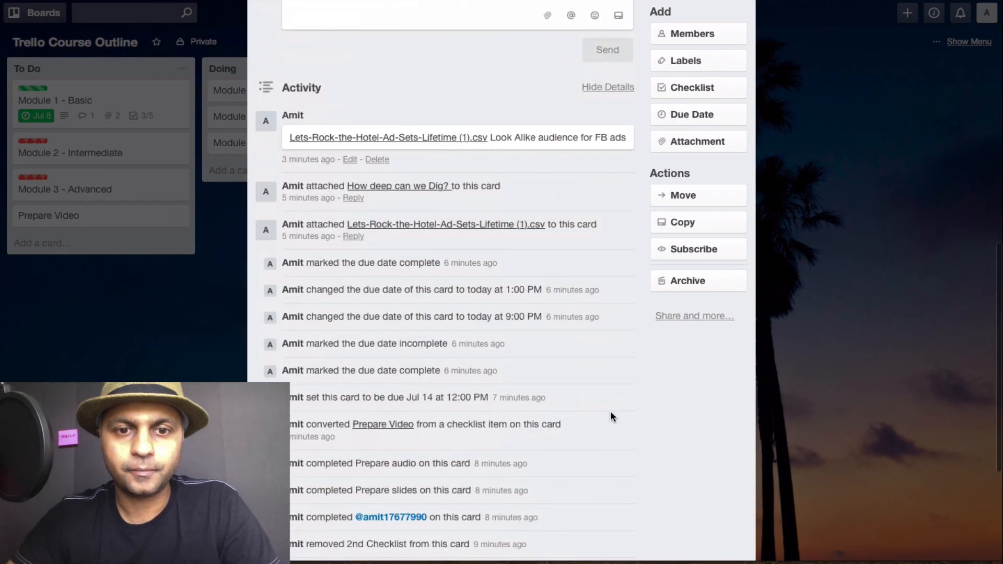
scroll(610, 410, "down", 4)
scroll(610, 410, "up", 6)
scroll(610, 410, "up", 2)
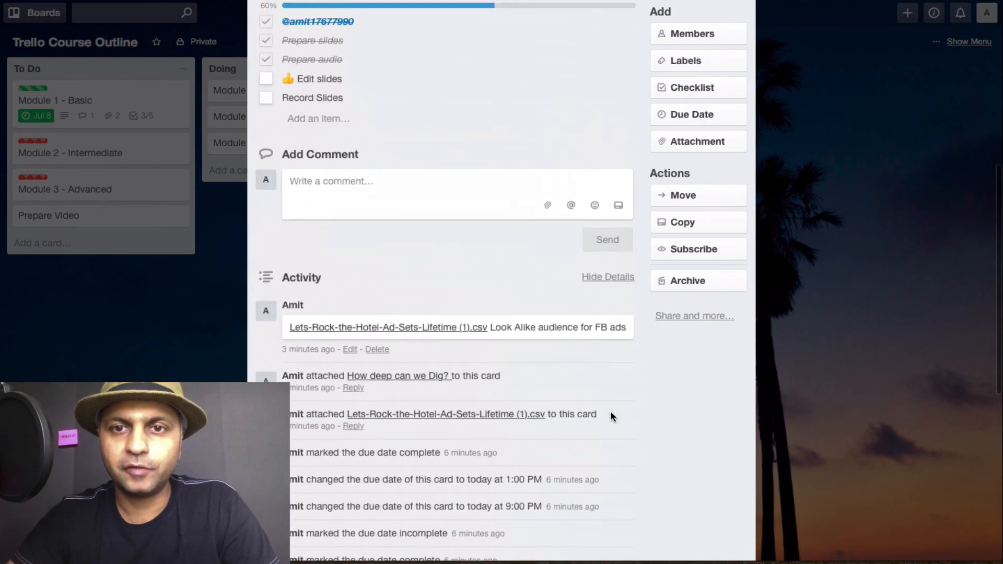
left_click(592, 282)
scroll(592, 286, "up", 2)
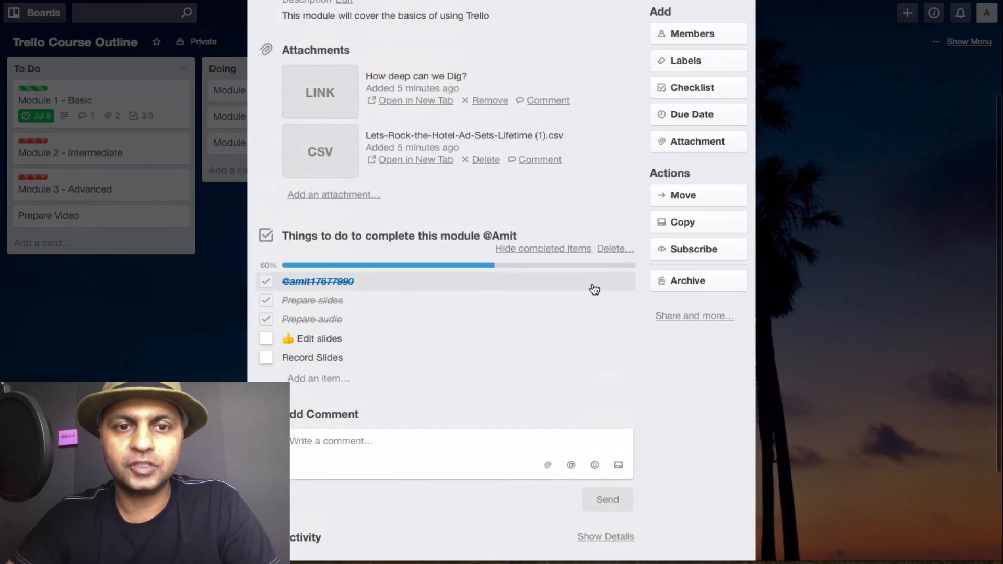
scroll(461, 342, "up", 2)
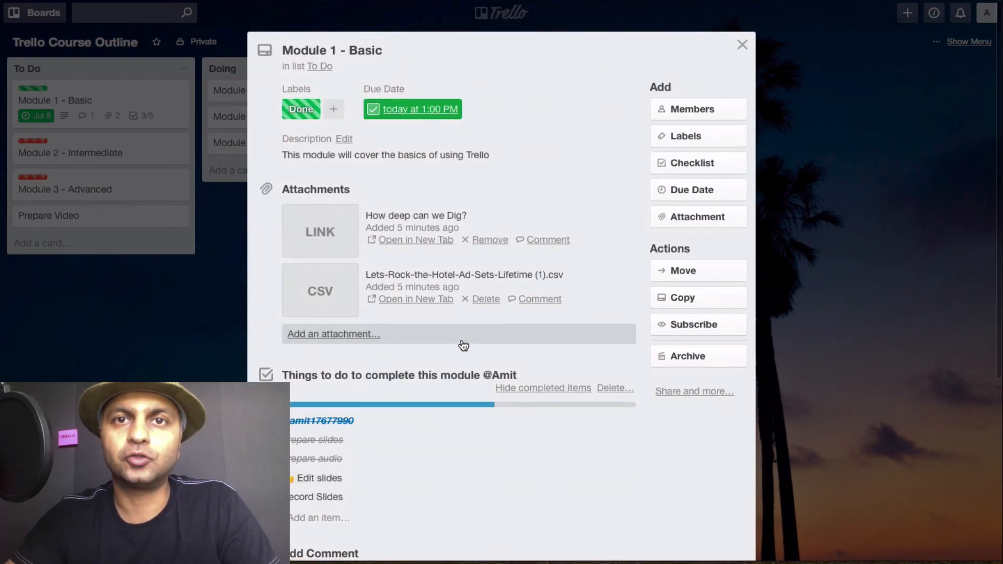
key("Escape")
- Reopen the "Module 1 - Basic" card, view its sharing options while checking the activity for the forwarded e-mail, and close the card
left_click(178, 91)
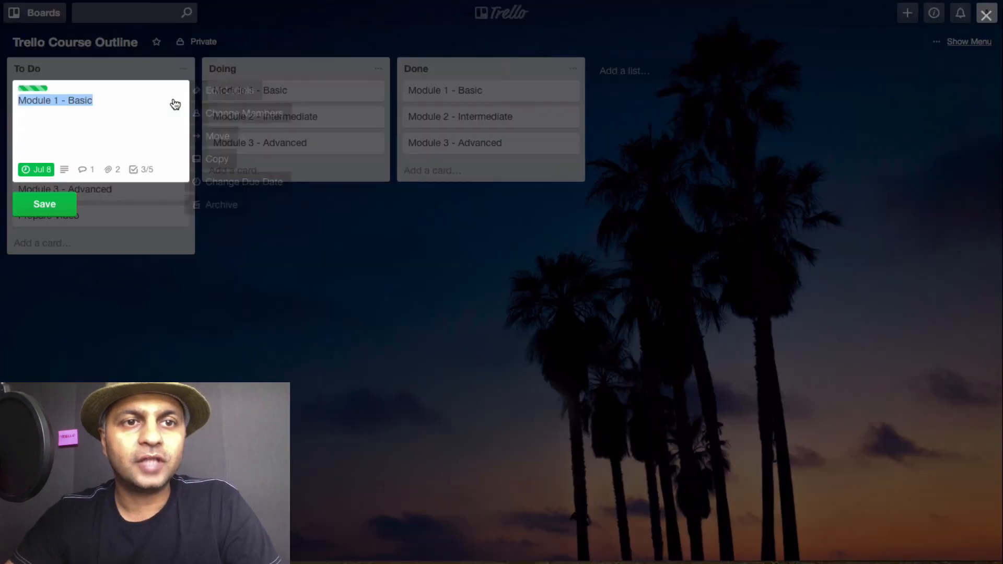
key("Escape")
left_click(126, 104)
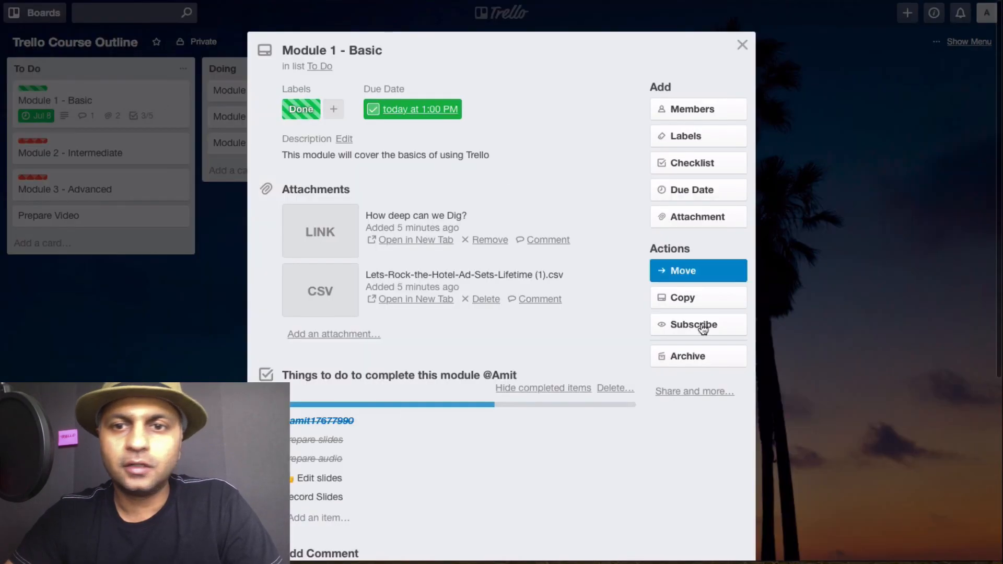
left_click(702, 398)
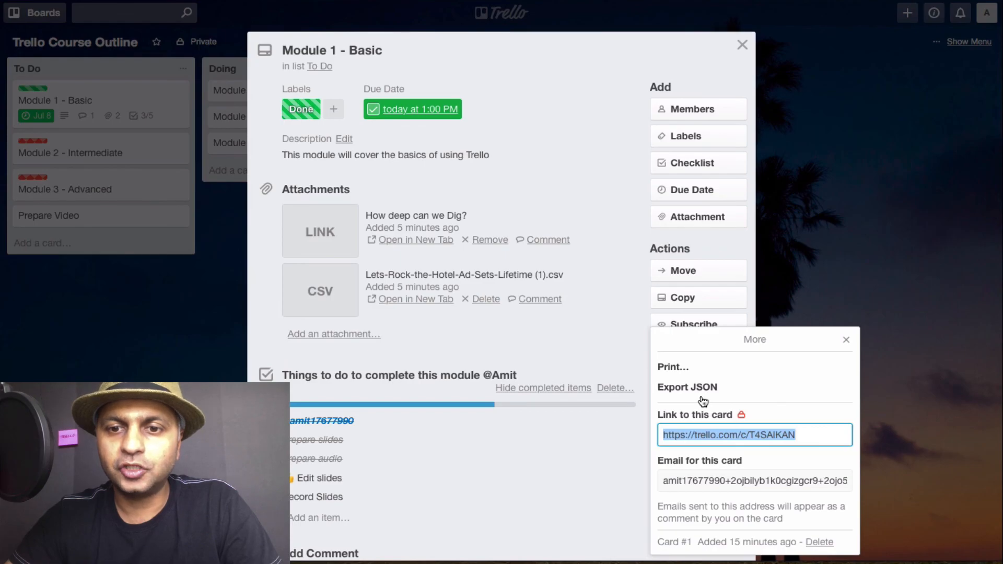
scroll(481, 463, "down", 5)
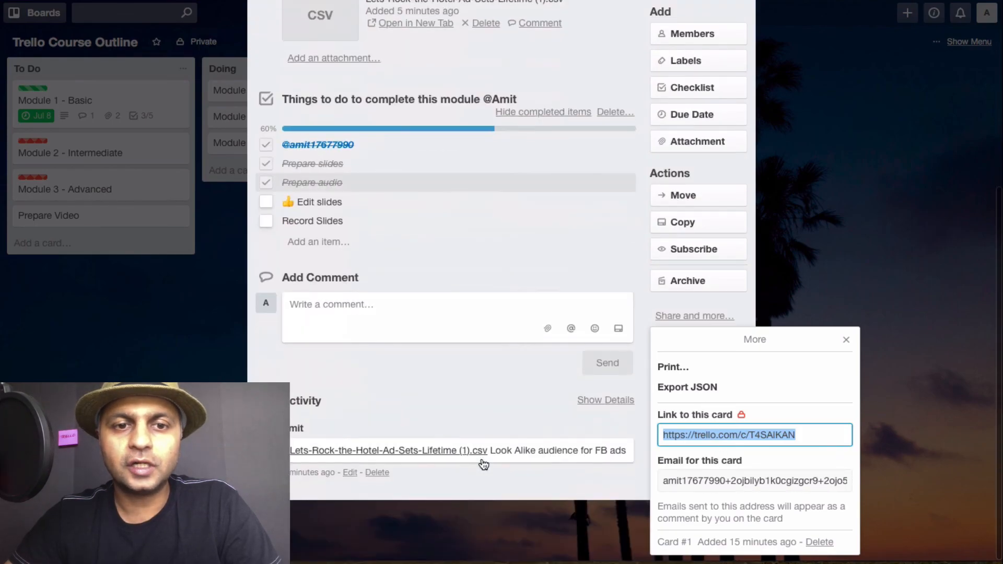
scroll(482, 462, "up", 5)
key("Escape")
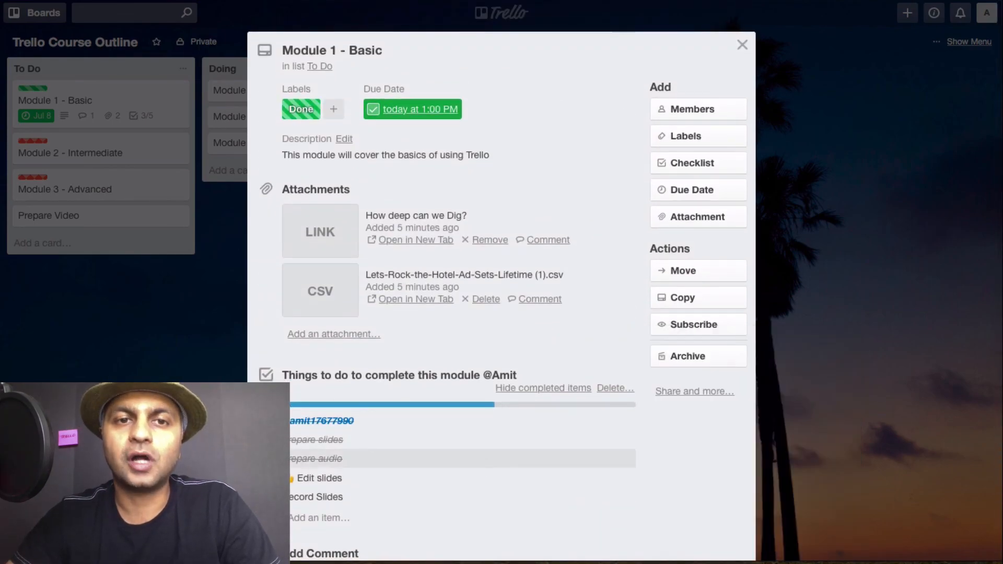
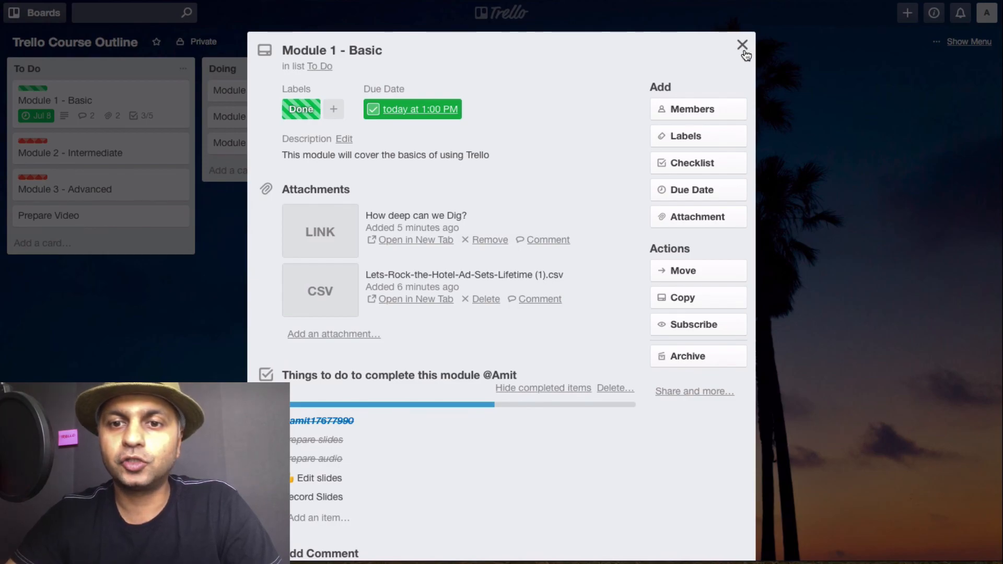
left_click(742, 45)
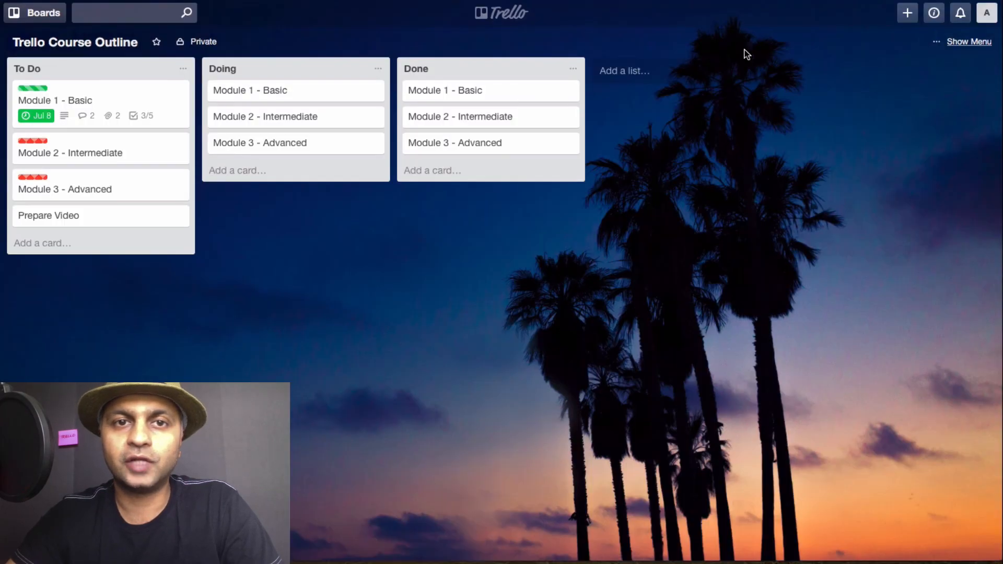
- View the additional options in the "Trello Course Outline" board's menu and close the menu
left_click(969, 42)
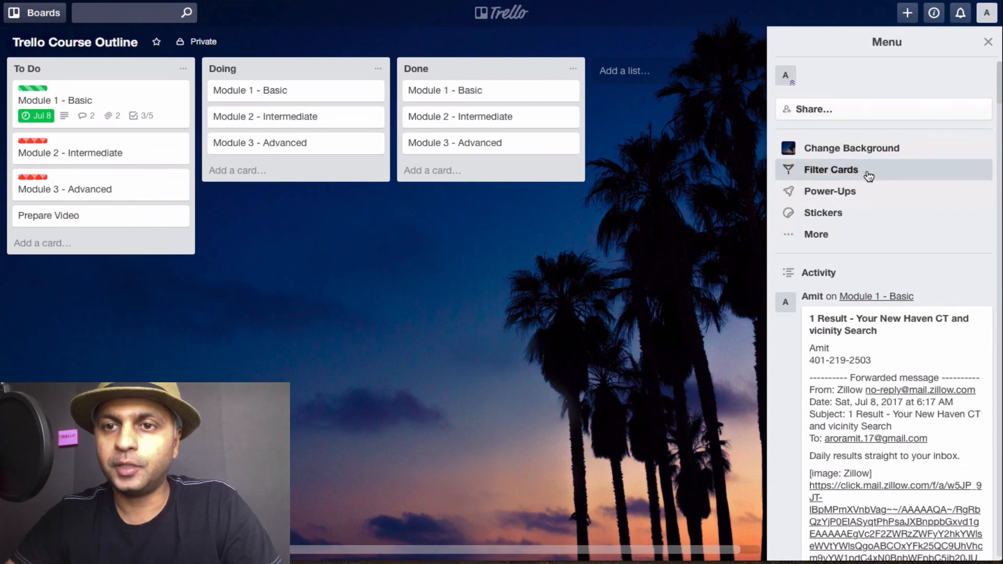
left_click(818, 233)
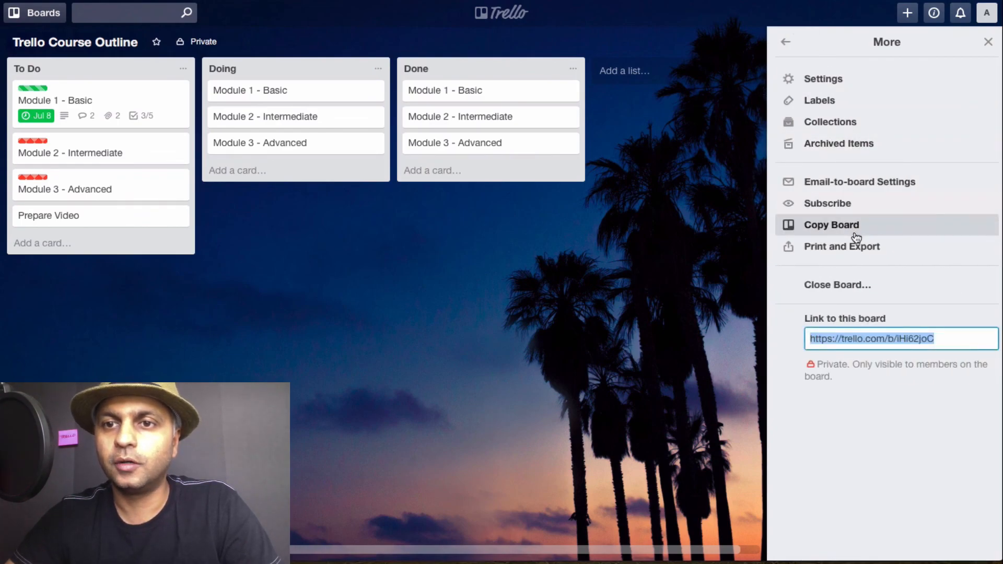
left_click(787, 40)
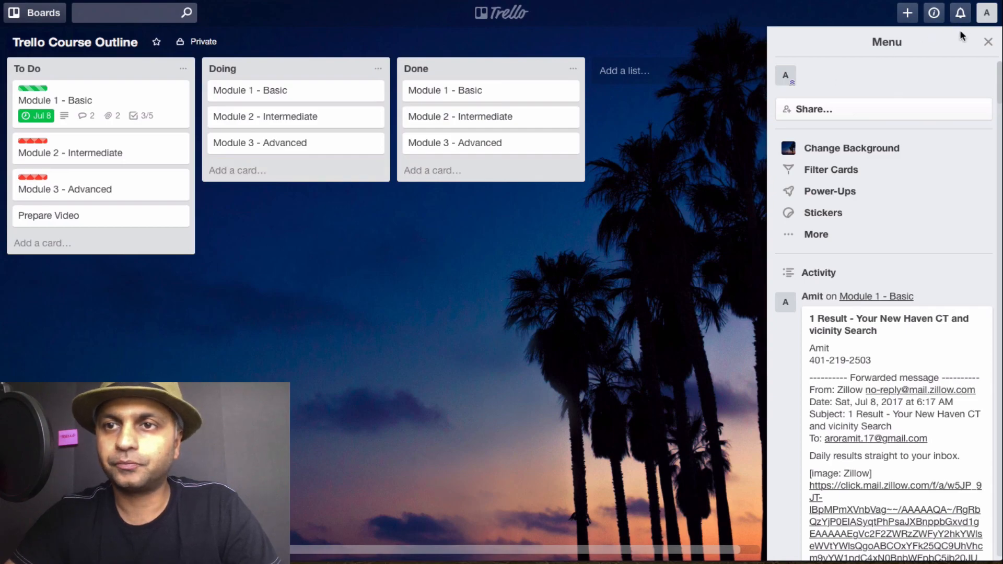
left_click(988, 42)
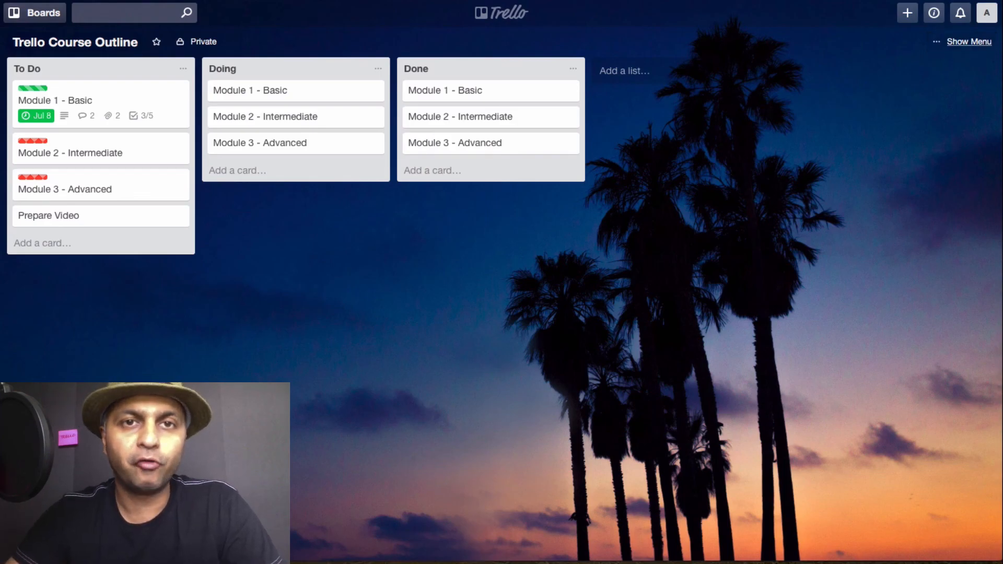
- Open the "Module 1 - Basic" card in To Do, examine the forwarded Zillow e-mail in its activity, and close the card
left_click(92, 126)
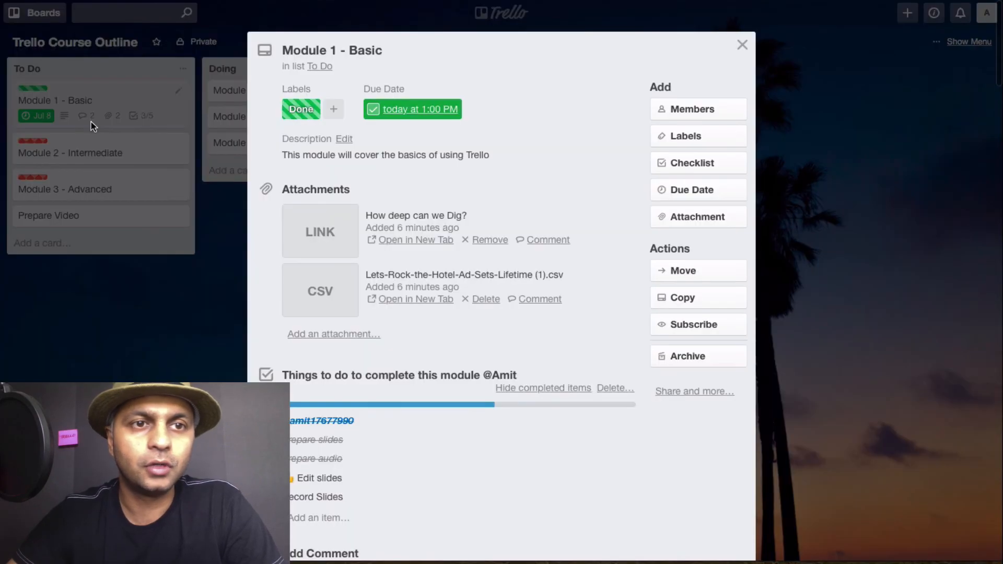
scroll(568, 310, "down", 8)
scroll(567, 305, "down", 5)
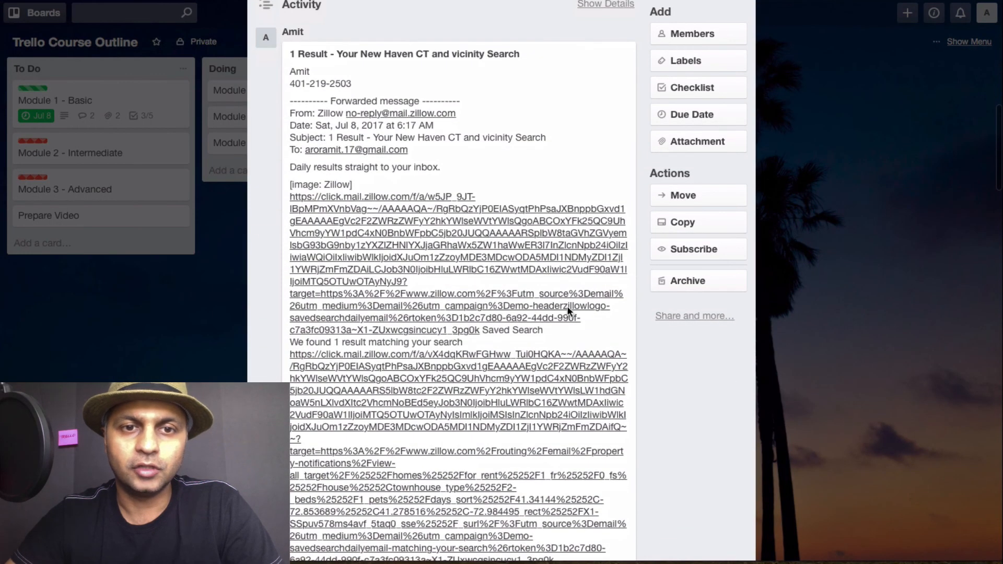
scroll(461, 189, "down", 1)
scroll(461, 189, "down", 15)
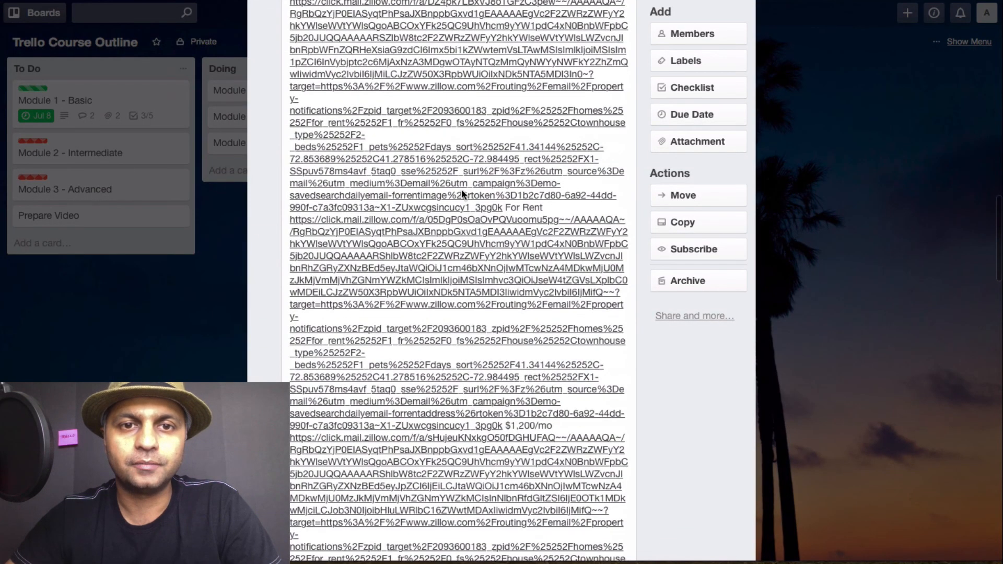
scroll(463, 195, "up", 10)
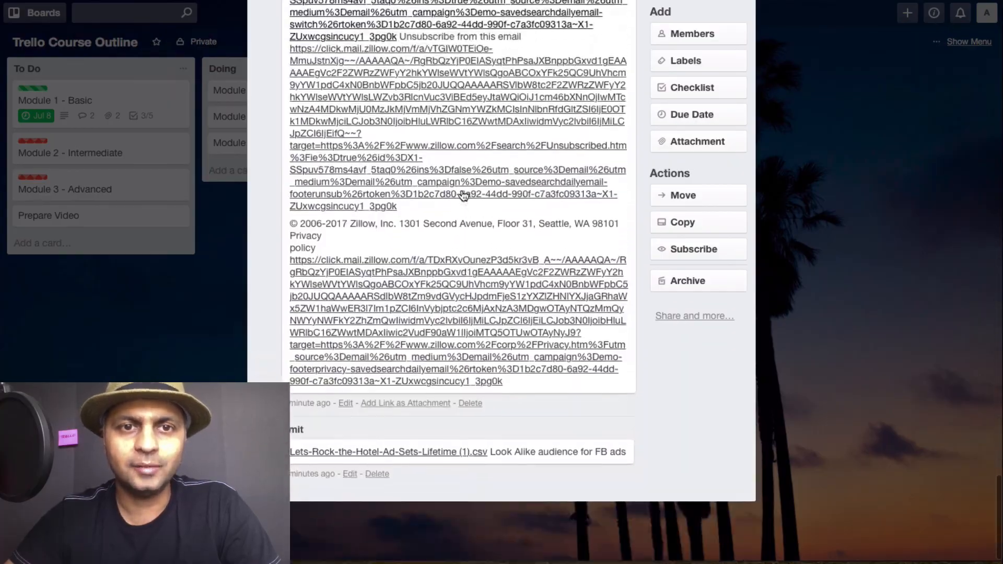
scroll(463, 195, "up", 12)
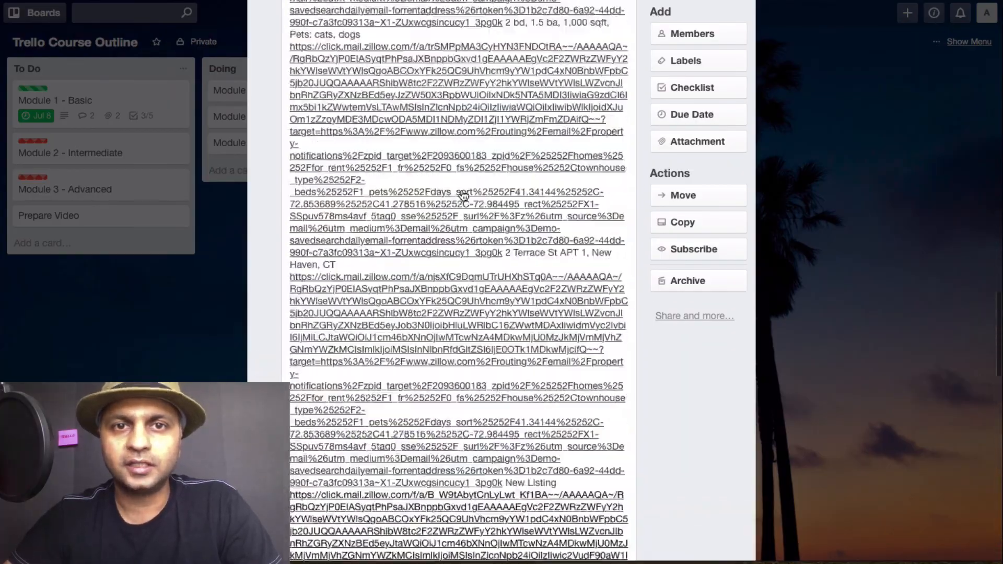
scroll(462, 195, "up", 2)
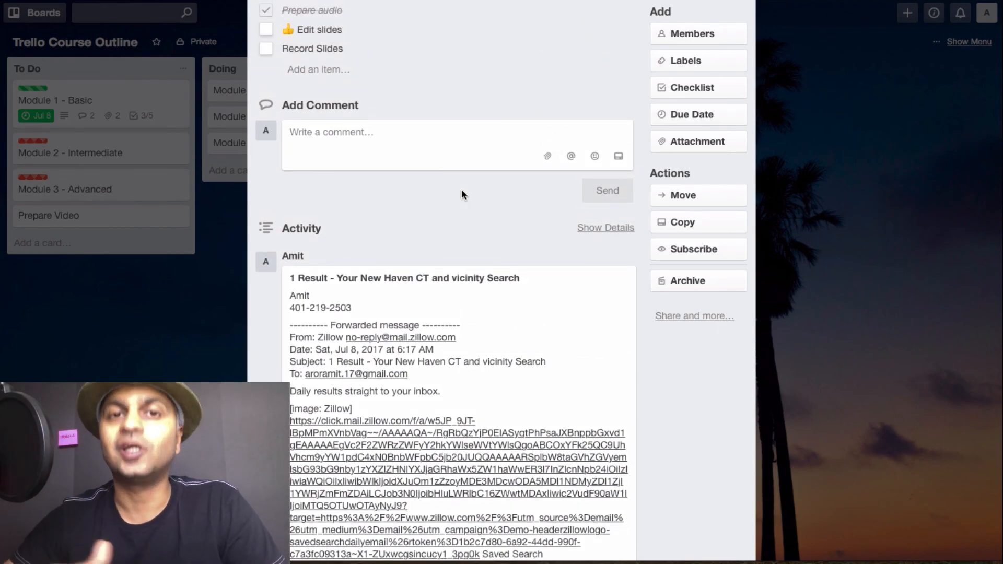
key("Escape")
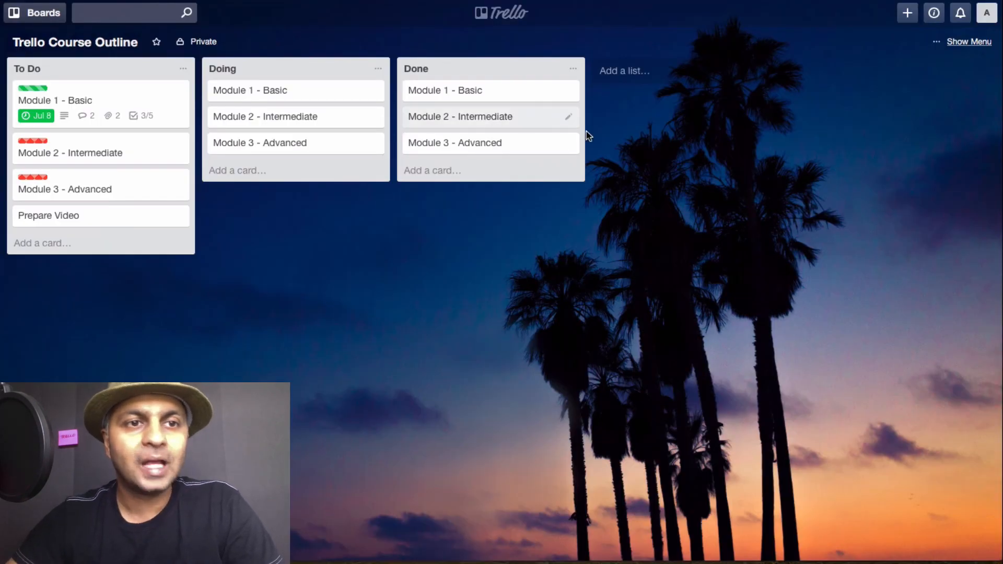
- Switch to Chrome and bring up the "Let's rock the hotel - Course Creation" Trello board
key("ctrl+Up")
left_click(353, 361)
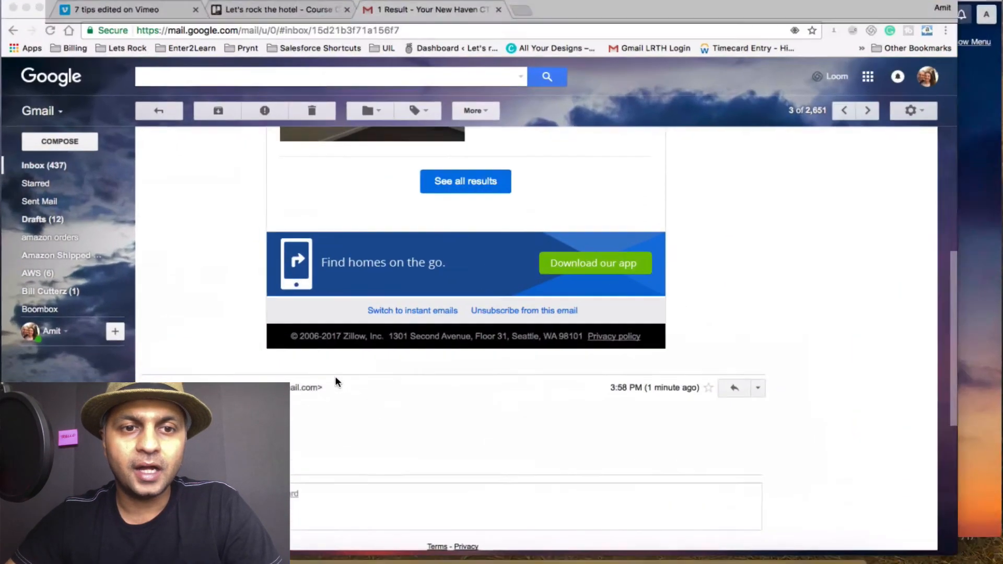
key("super+grave")
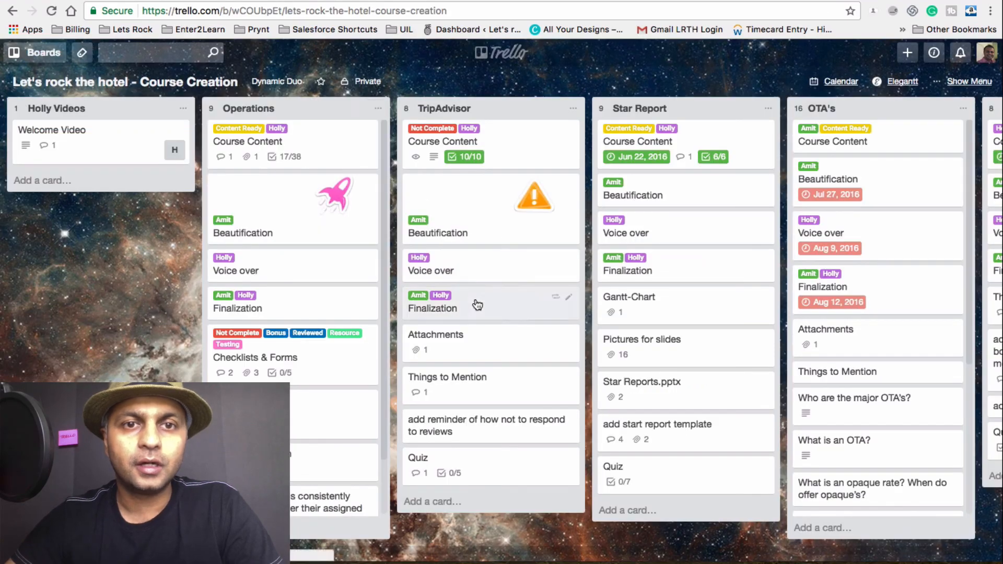
- Look through the lists of the "Let's rock the hotel - Course Creation" board, from Operations past FAQs
scroll(785, 122, "right", 5)
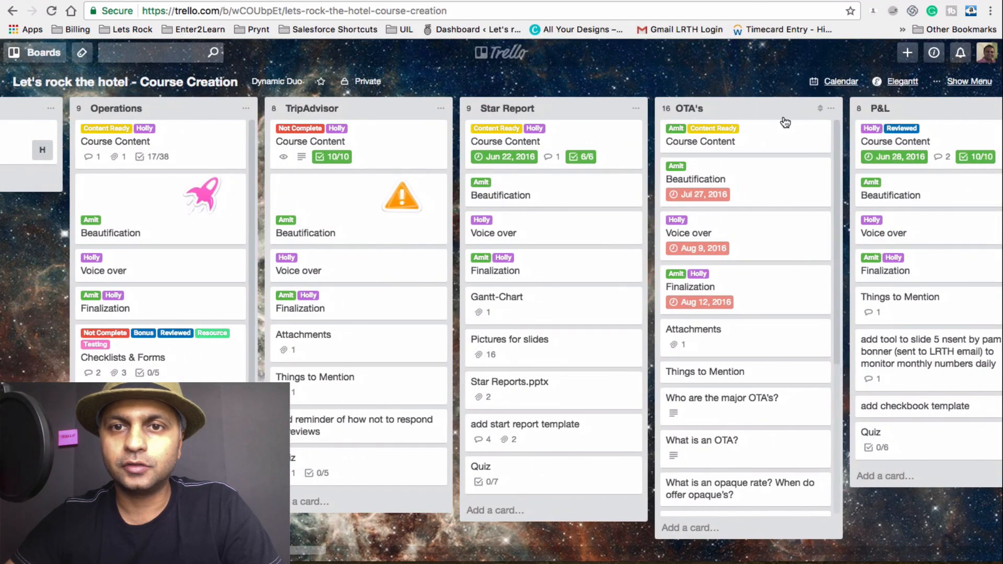
scroll(785, 121, "right", 3)
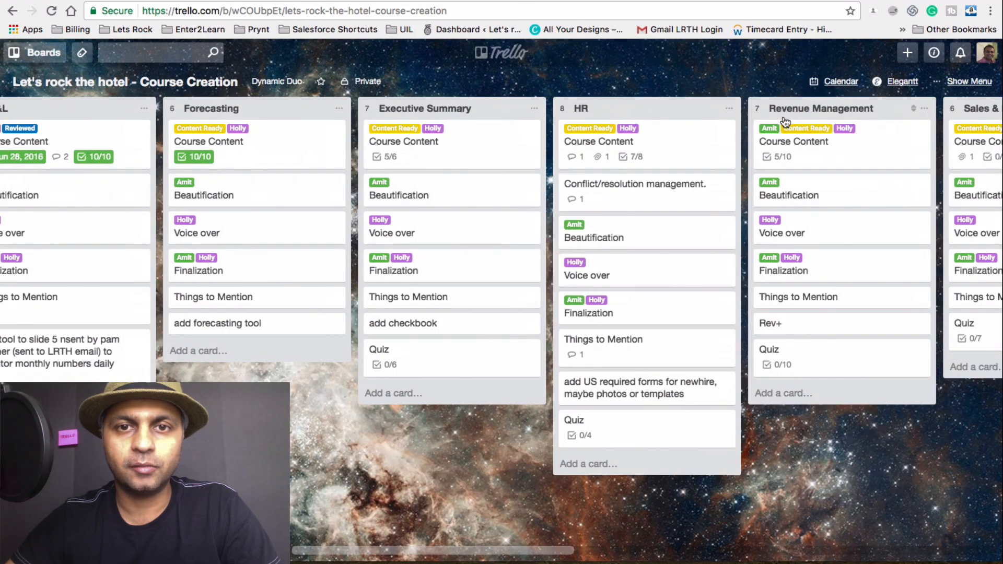
scroll(785, 121, "right", 10)
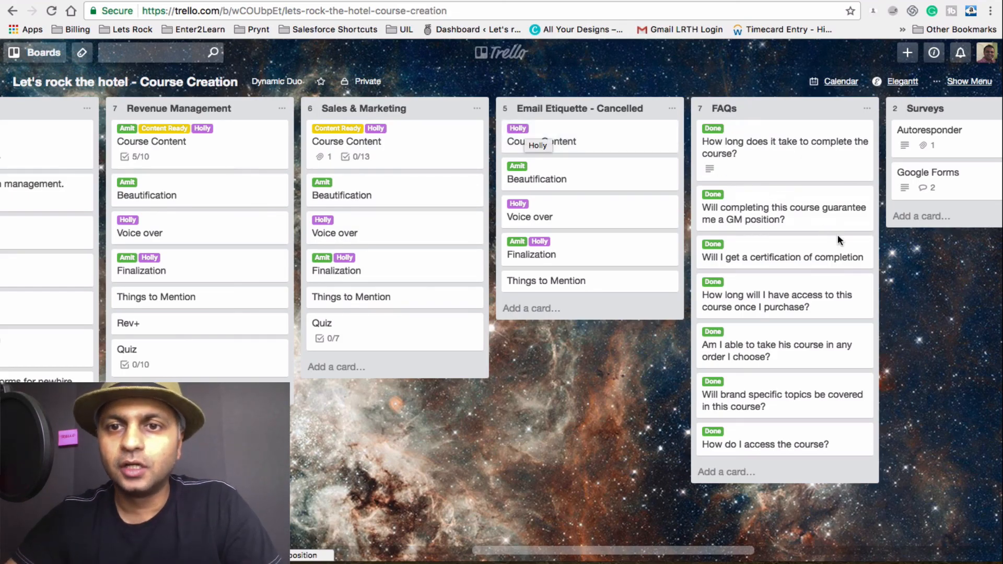
scroll(838, 234, "right", 8)
scroll(838, 239, "right", 5)
scroll(845, 239, "left", 14)
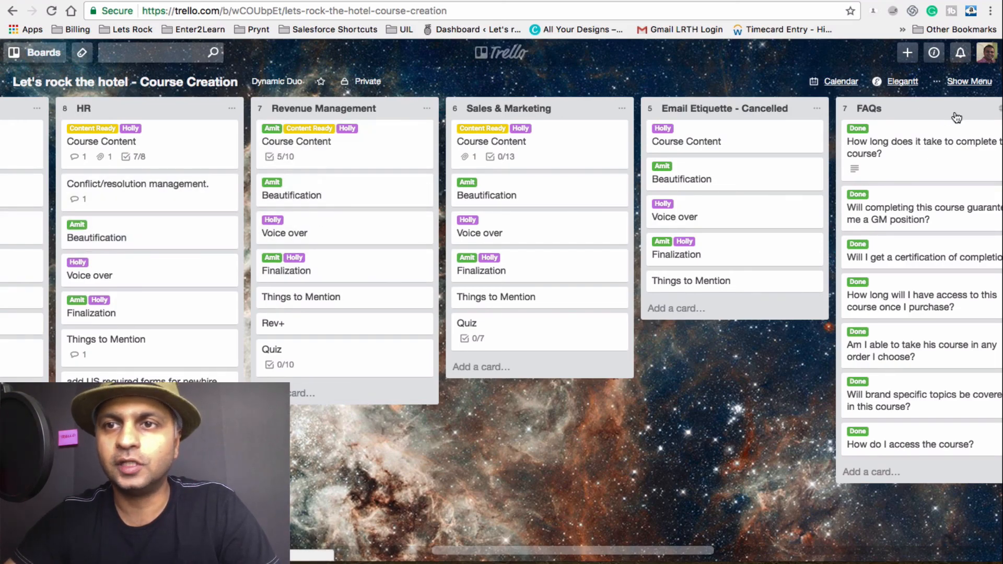
- Filter the board's cards by the green label named after a team member and close the board menu
left_click(972, 82)
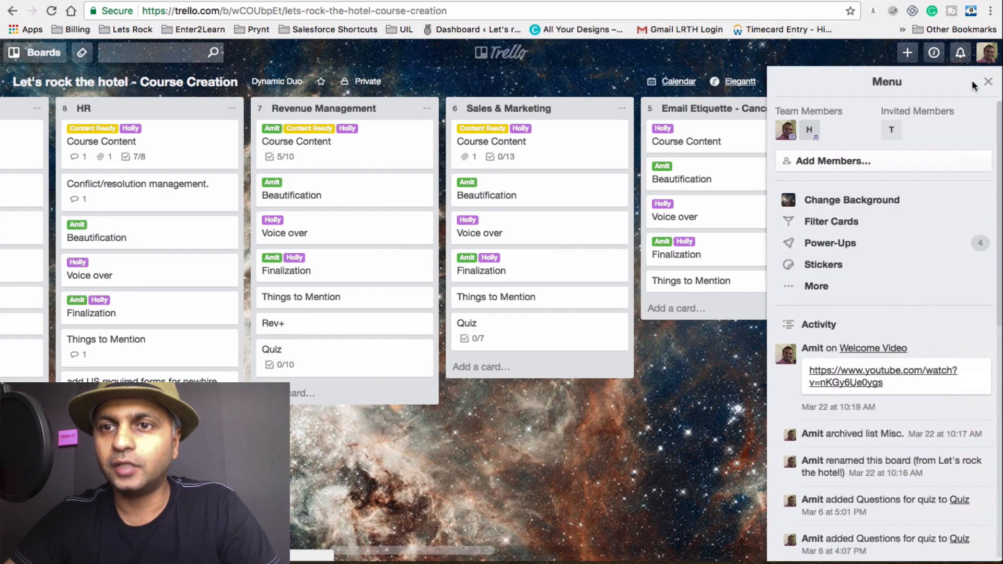
left_click(836, 222)
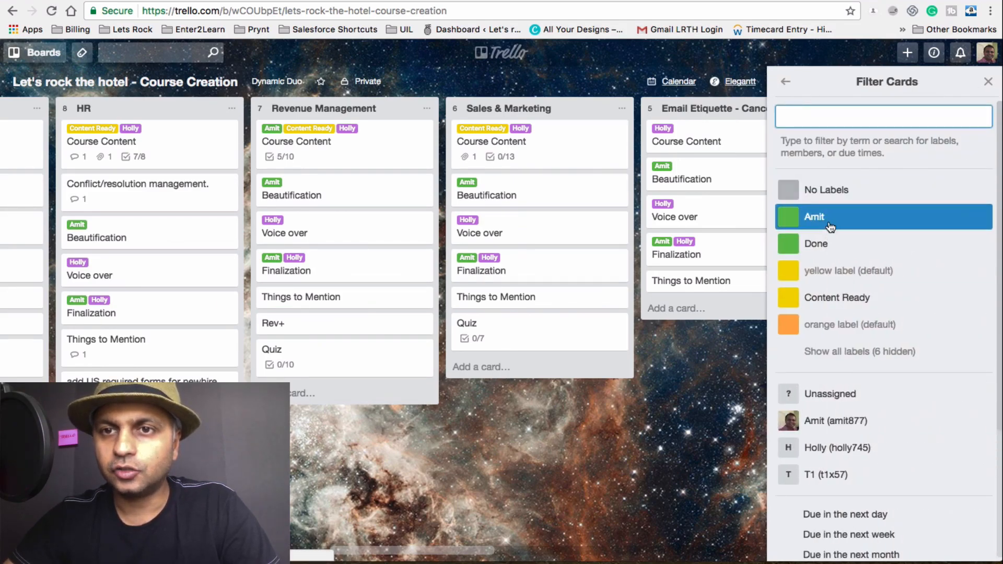
left_click(825, 222)
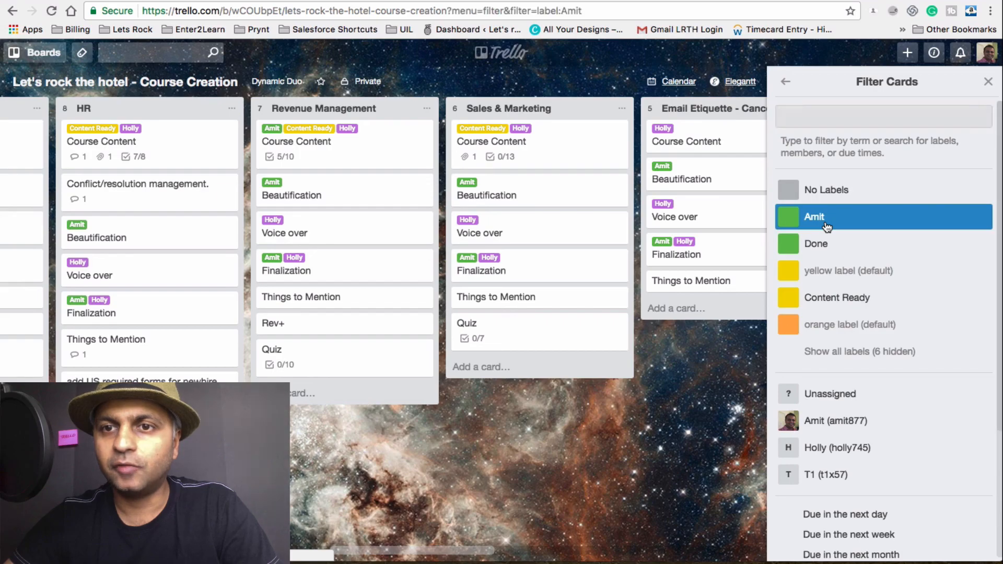
left_click(988, 81)
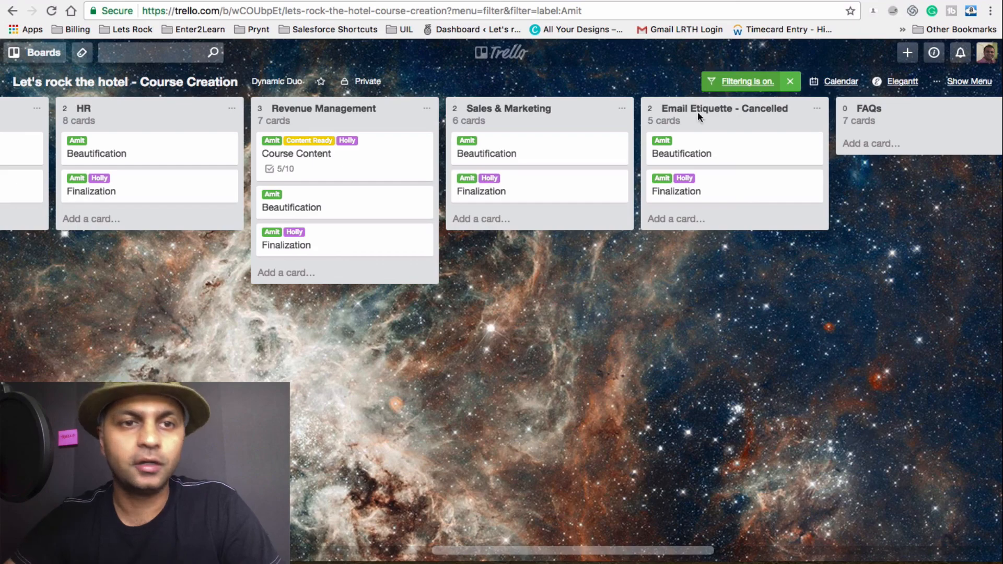
- Review the filtered lists back to Holly Videos, close the "Welcome Video" card, and clear the card filter
scroll(542, 253, "left", 20)
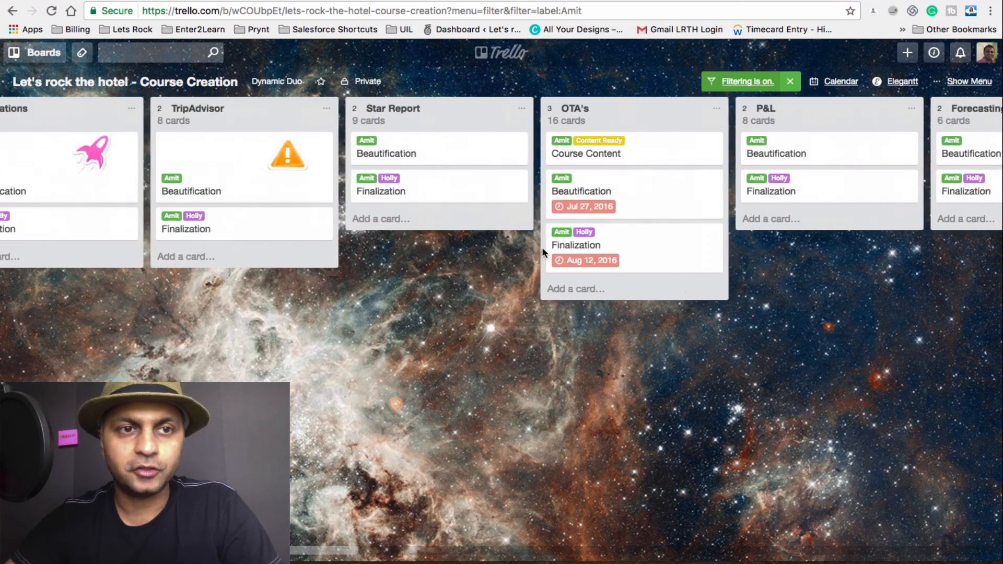
scroll(544, 254, "left", 5)
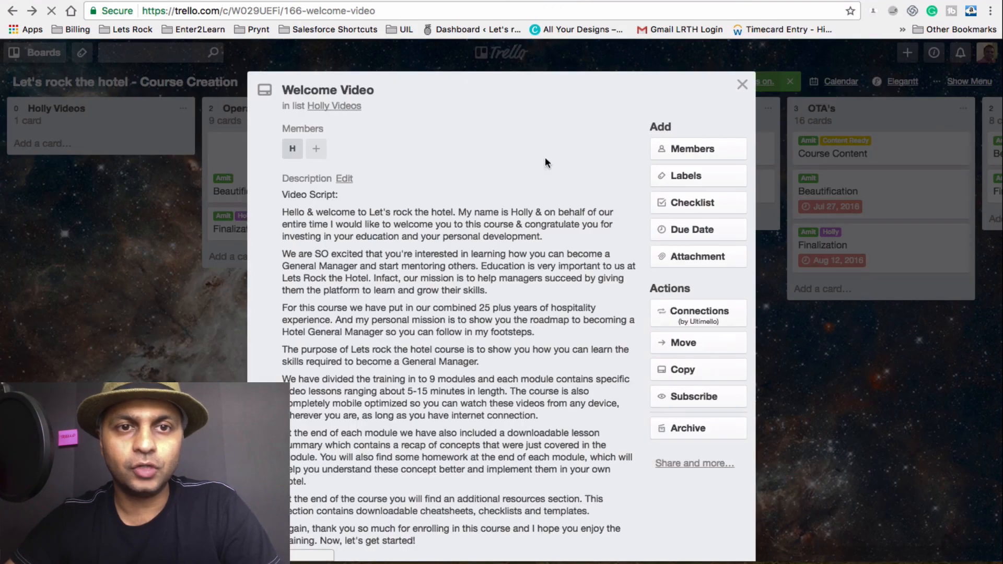
left_click(742, 84)
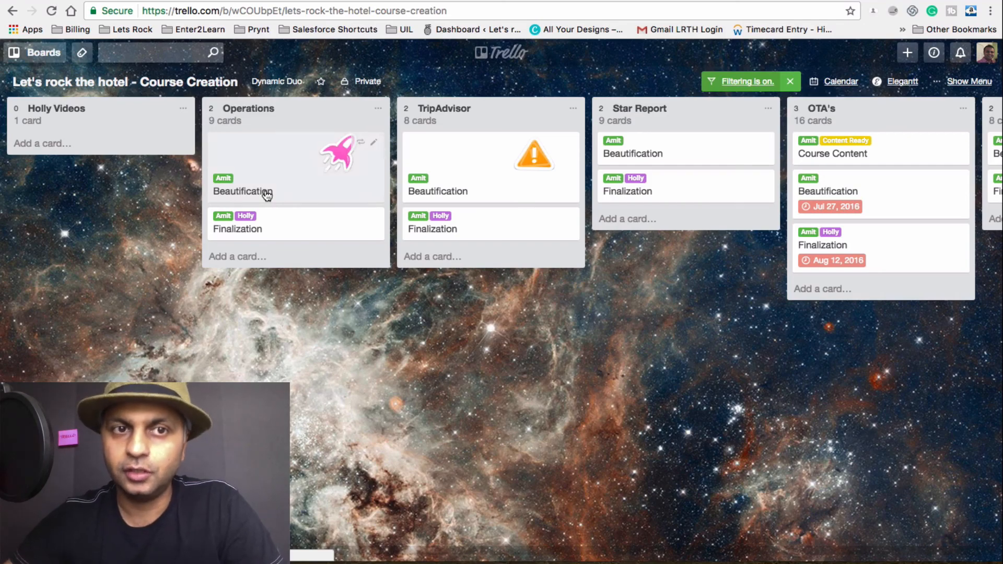
left_click(790, 83)
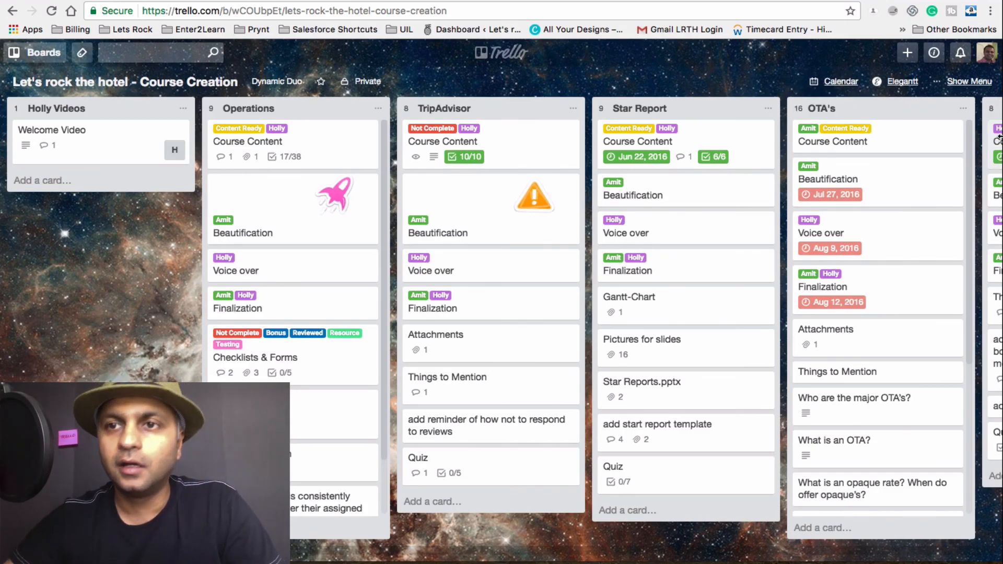
- Filter the board's cards to those with their due date marked complete and close the board menu
left_click(958, 84)
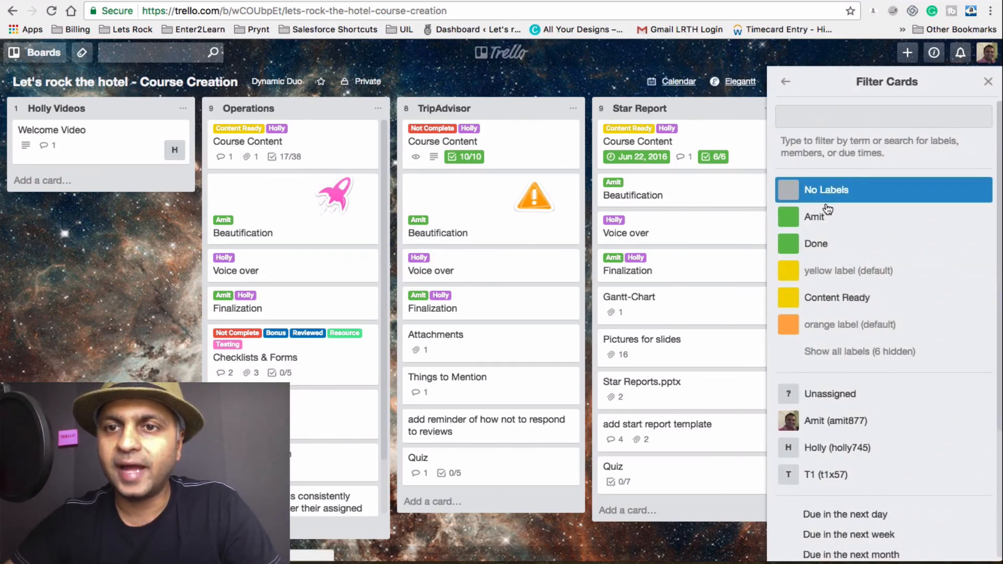
left_click(786, 83)
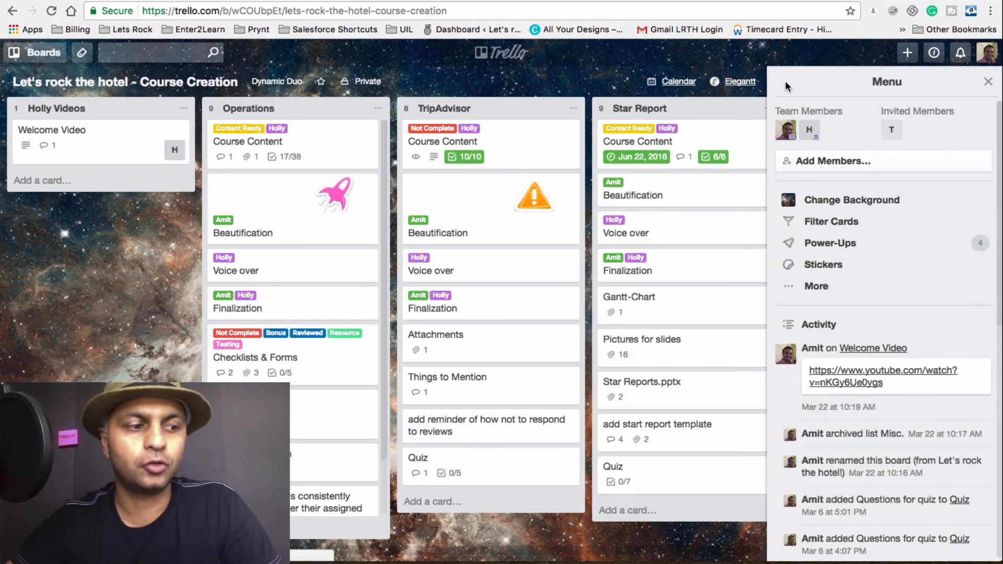
left_click(850, 220)
scroll(850, 219, "down", 5)
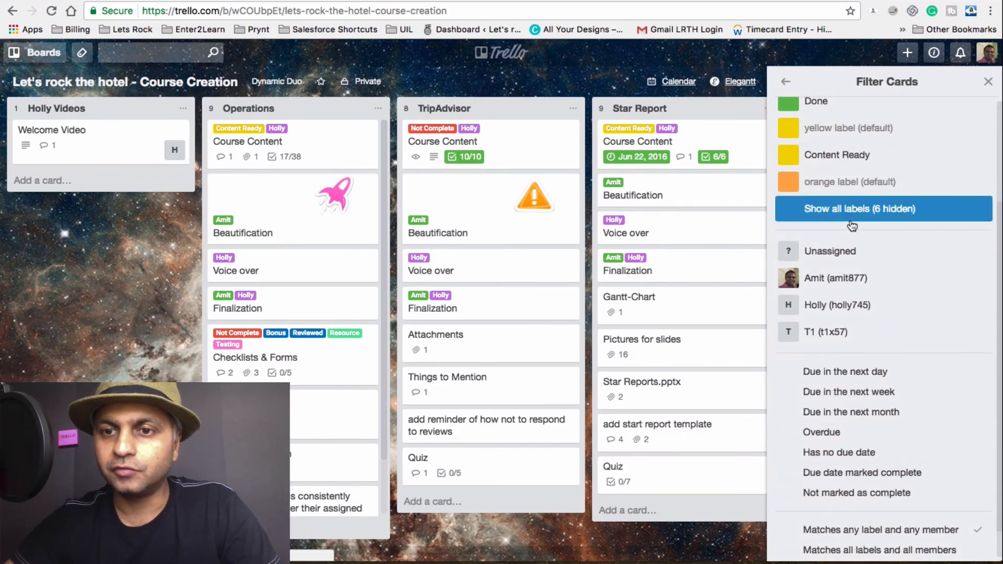
scroll(851, 219, "down", 1)
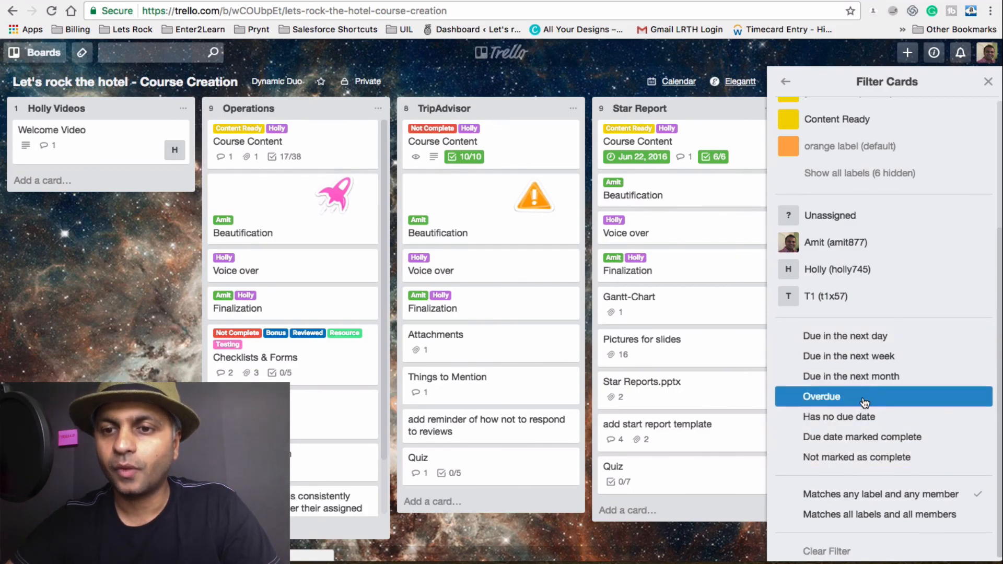
left_click(870, 448)
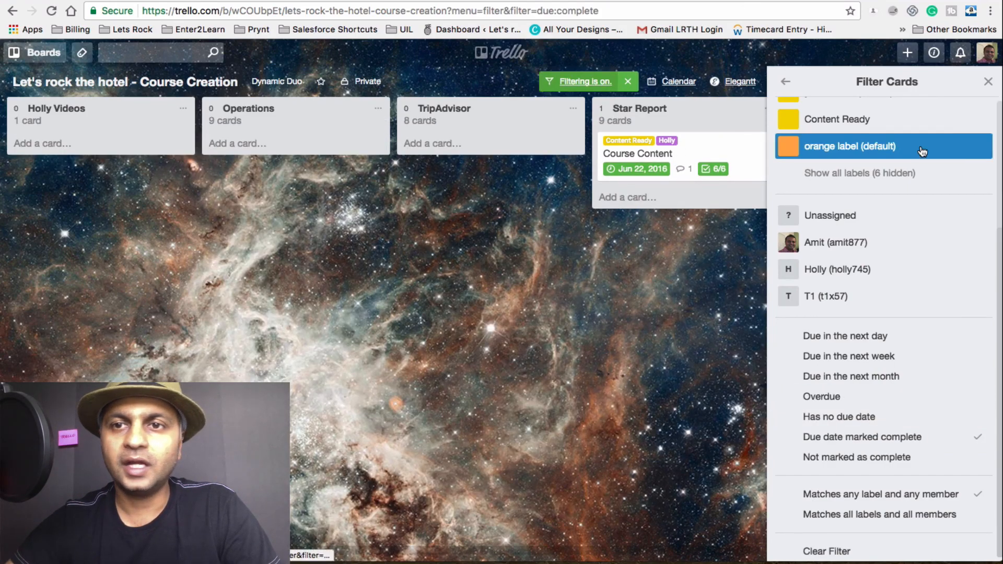
left_click(988, 81)
- Review the lists filtered by completed due date through to Feedback, return to Holly Videos, and clear the card filter
scroll(691, 244, "right", 6)
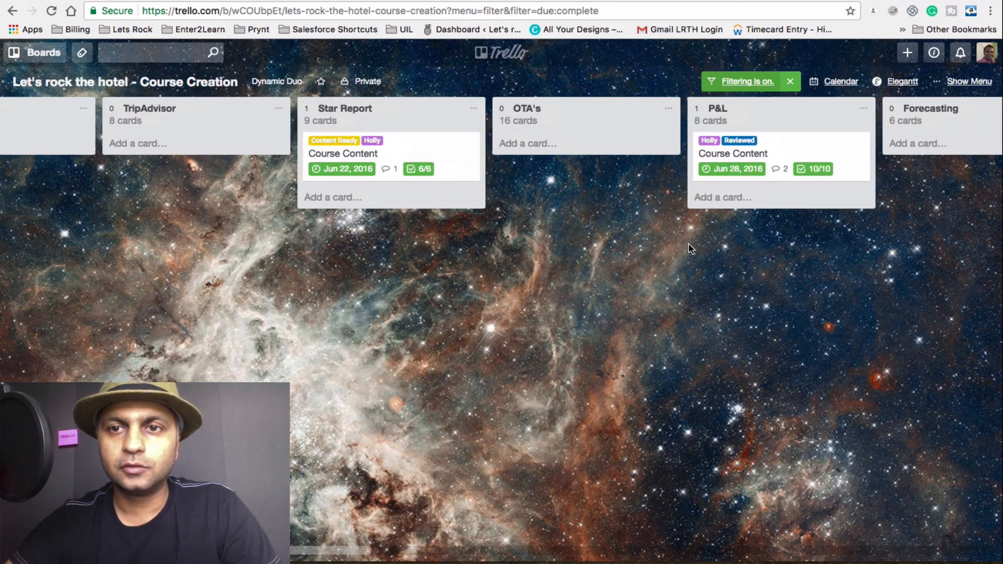
scroll(738, 309, "right", 10)
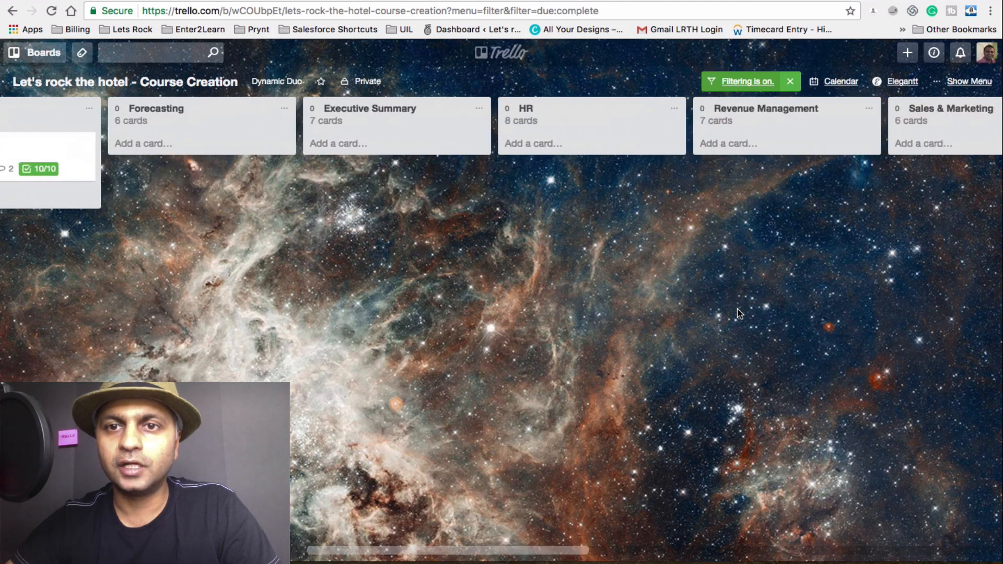
scroll(710, 308, "right", 3)
scroll(601, 285, "right", 10)
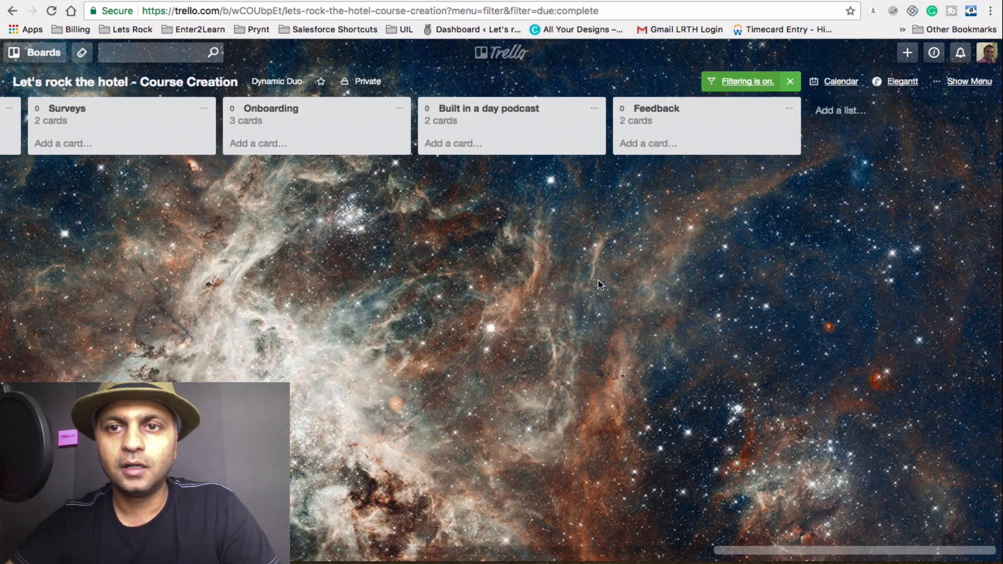
scroll(616, 284, "left", 20)
scroll(624, 283, "left", 5)
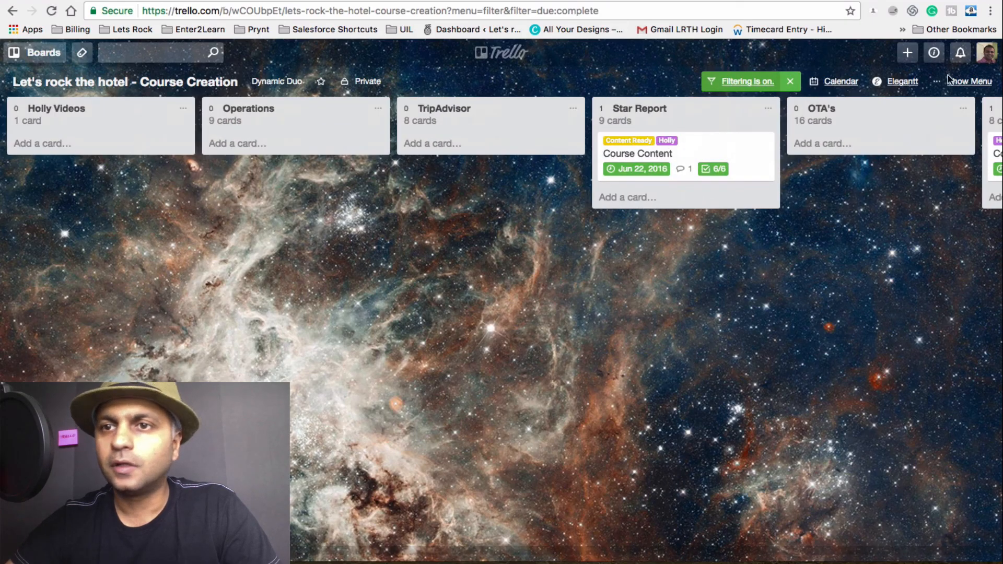
left_click(789, 81)
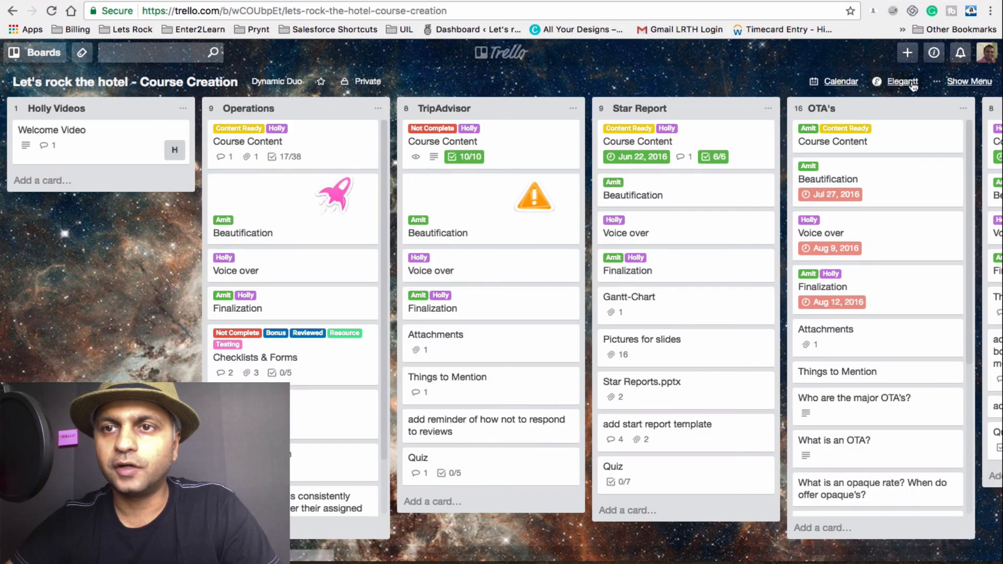
- Filter the board's cards by the term "voice" and close the board menu
left_click(956, 82)
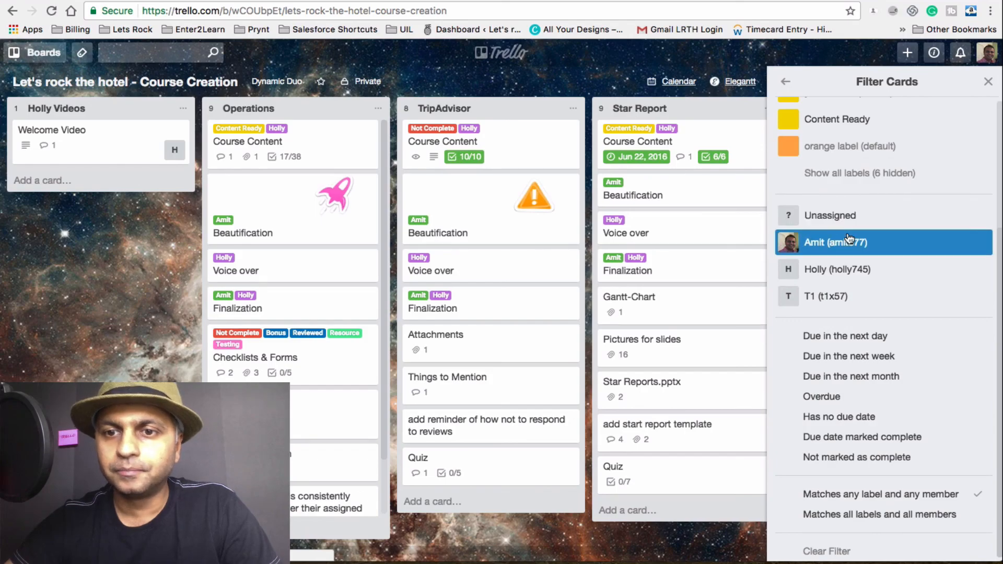
scroll(885, 295, "up", 4)
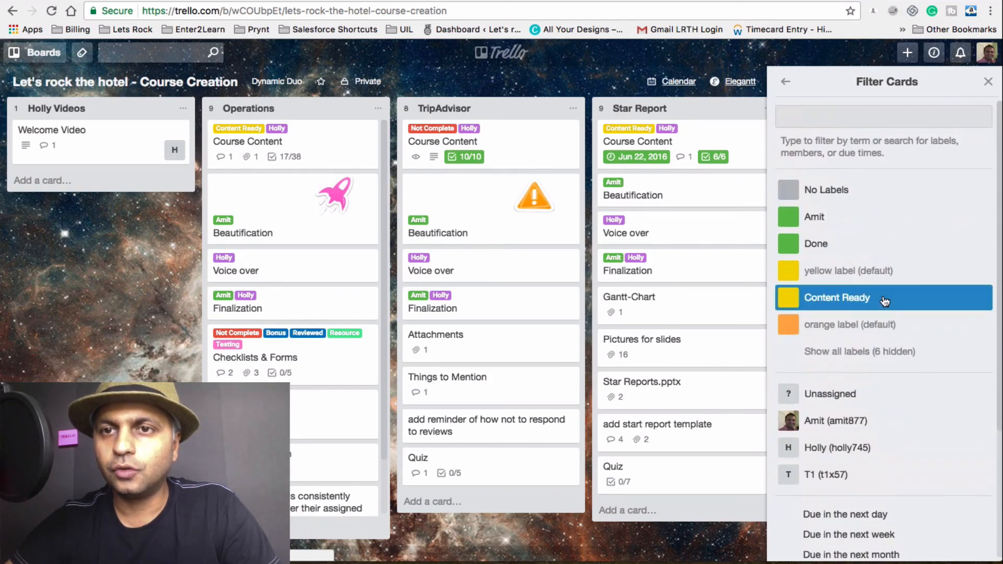
left_click(823, 116)
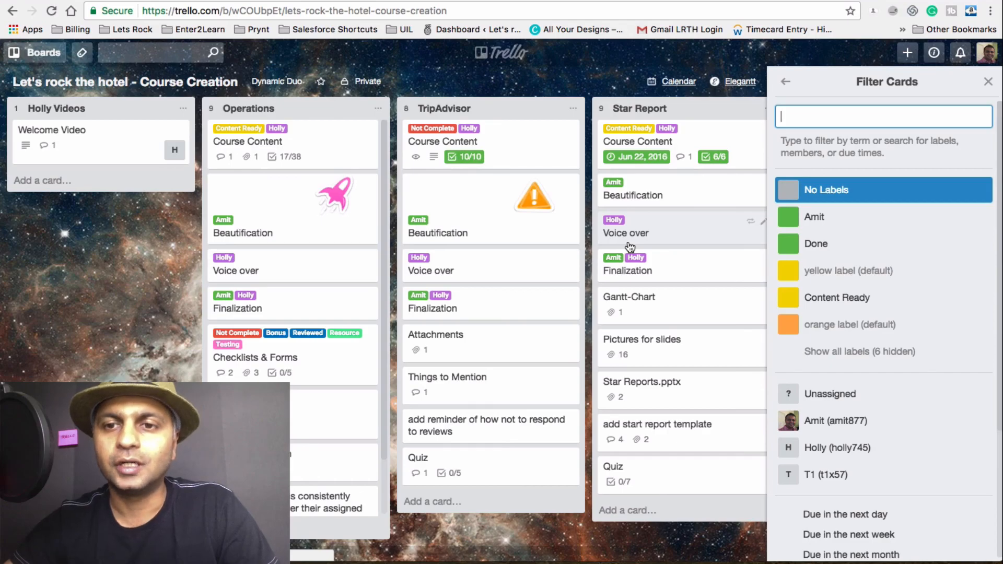
key("Down")
key("Down")
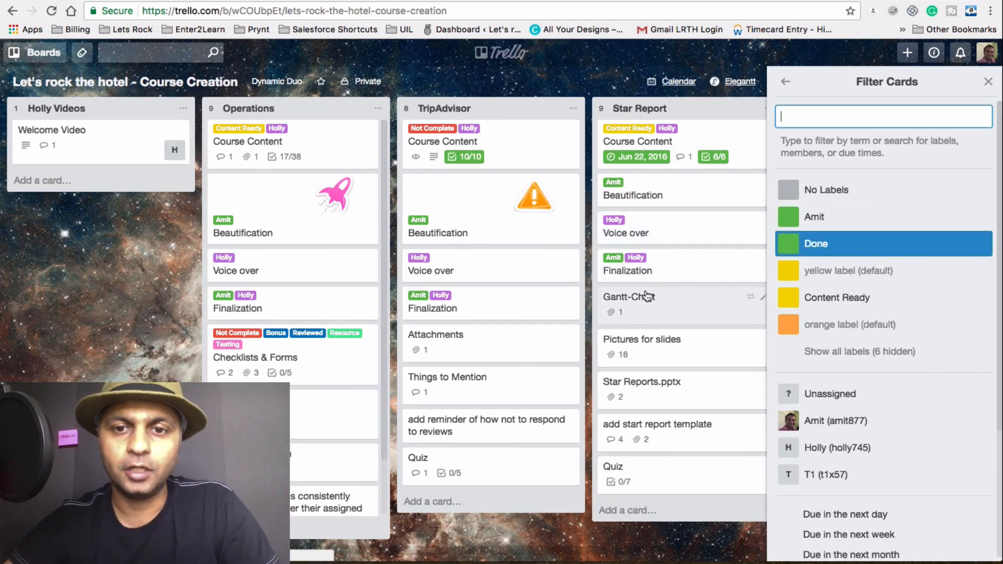
type("v")
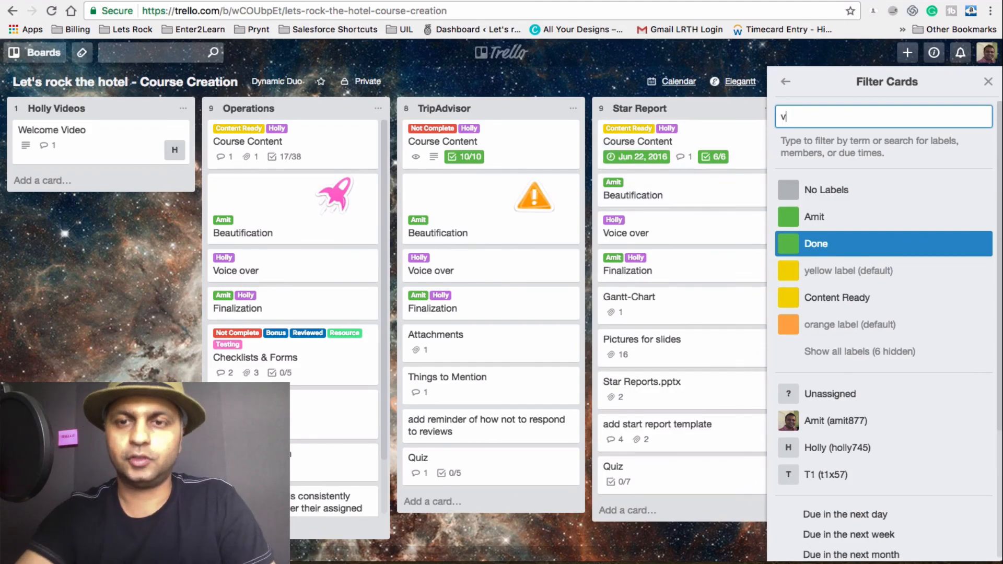
type("oice")
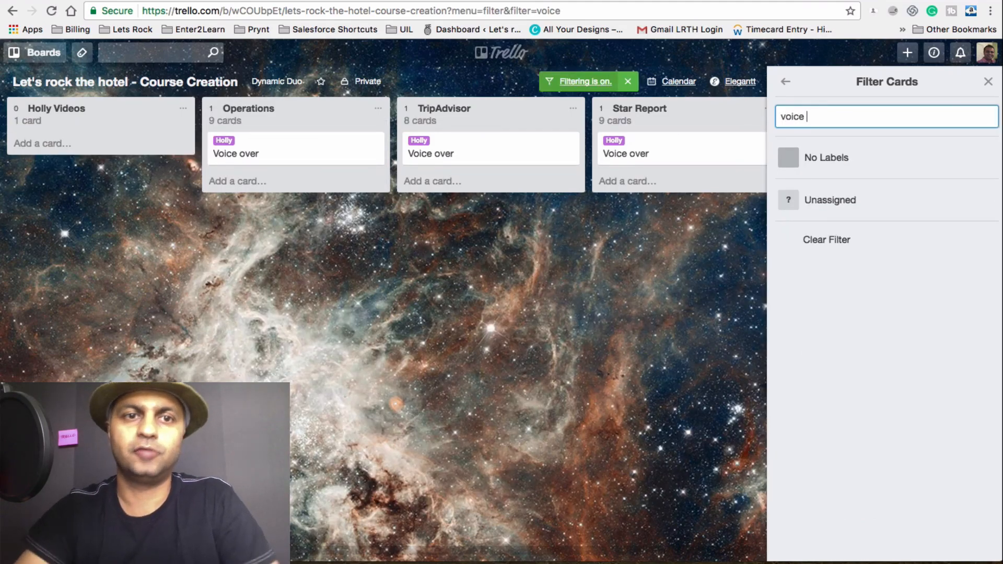
left_click(988, 82)
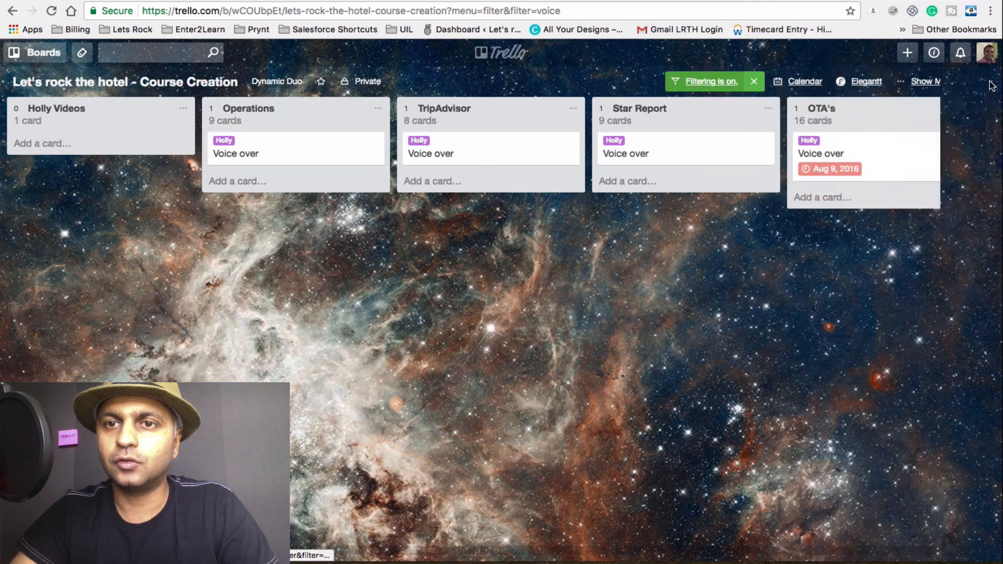
- Review the lists filtered by "voice" through to Feedback and clear the card filter
scroll(452, 175, "right", 8)
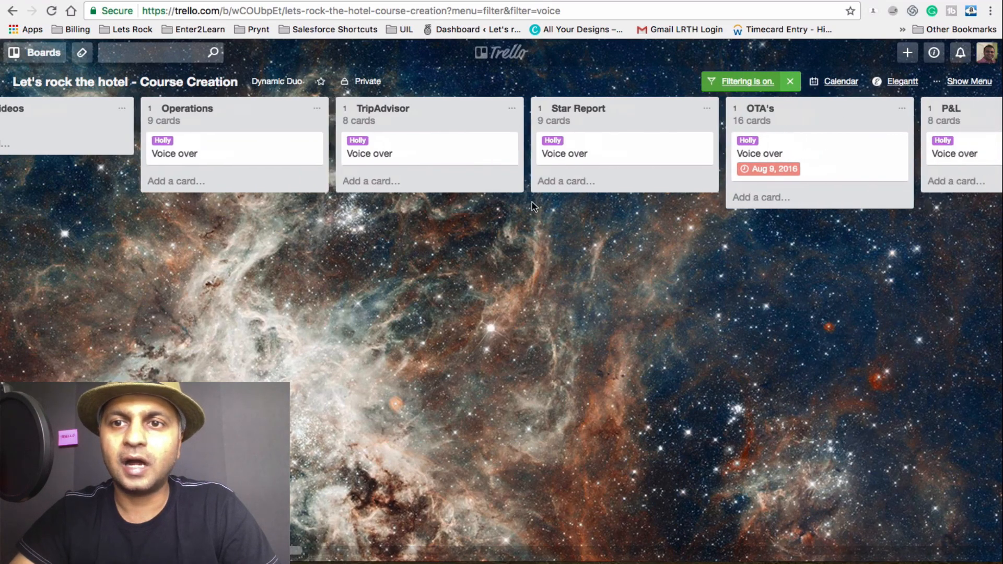
scroll(897, 137, "right", 20)
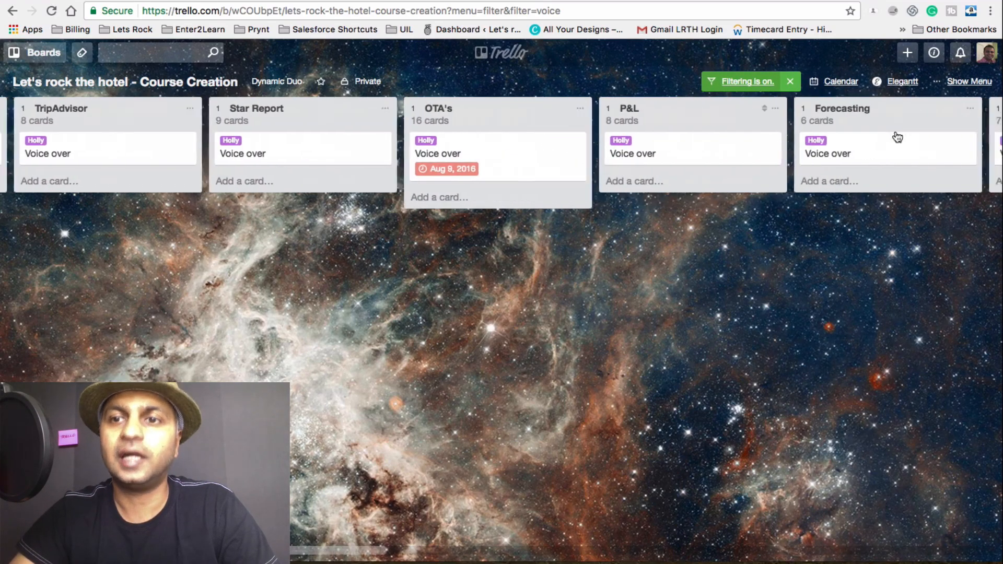
scroll(897, 137, "right", 15)
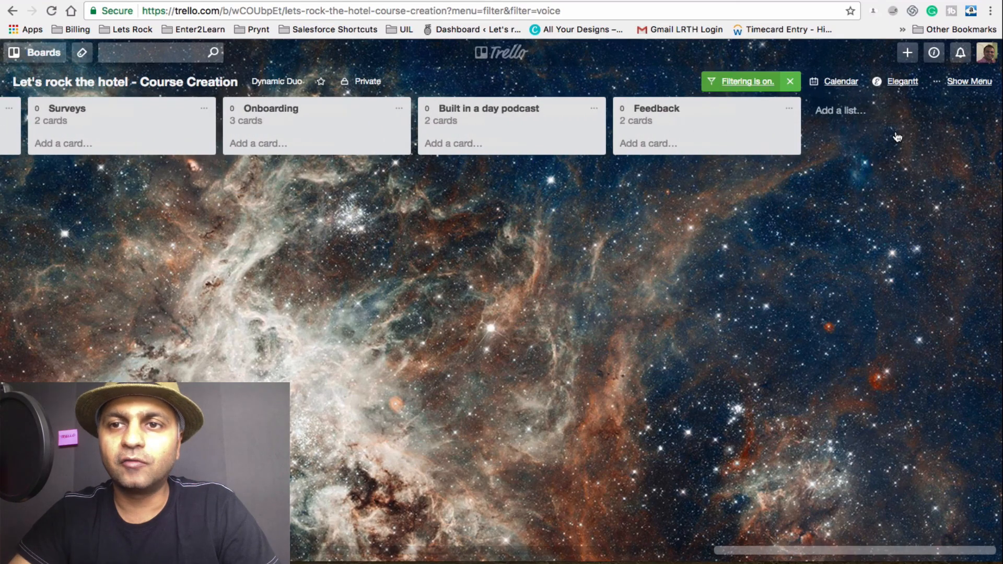
scroll(901, 137, "left", 20)
left_click(791, 86)
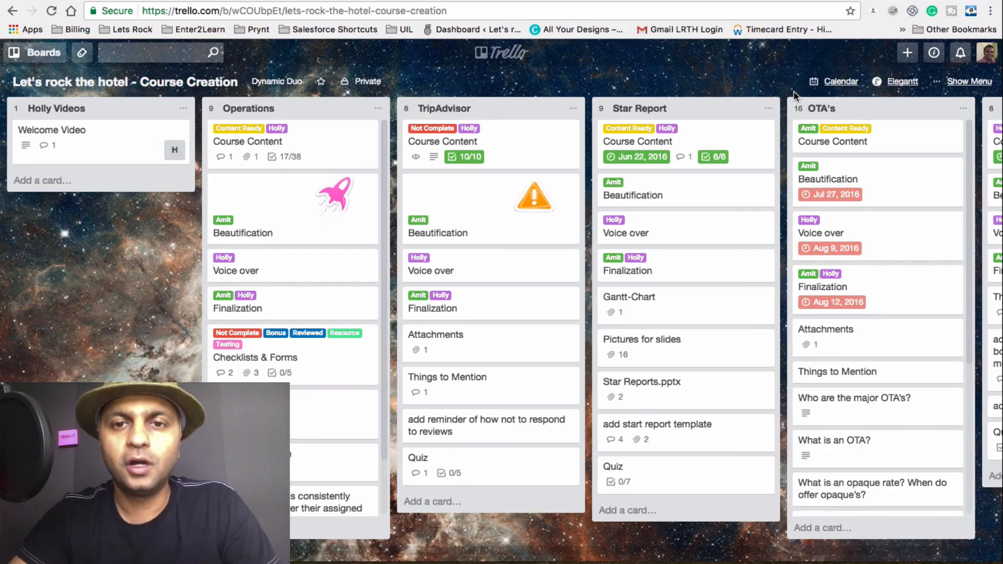
- Switch to the window with the "Trello Course Outline" board and open its list of Power-Ups
key("ctrl+Up")
left_click(339, 131)
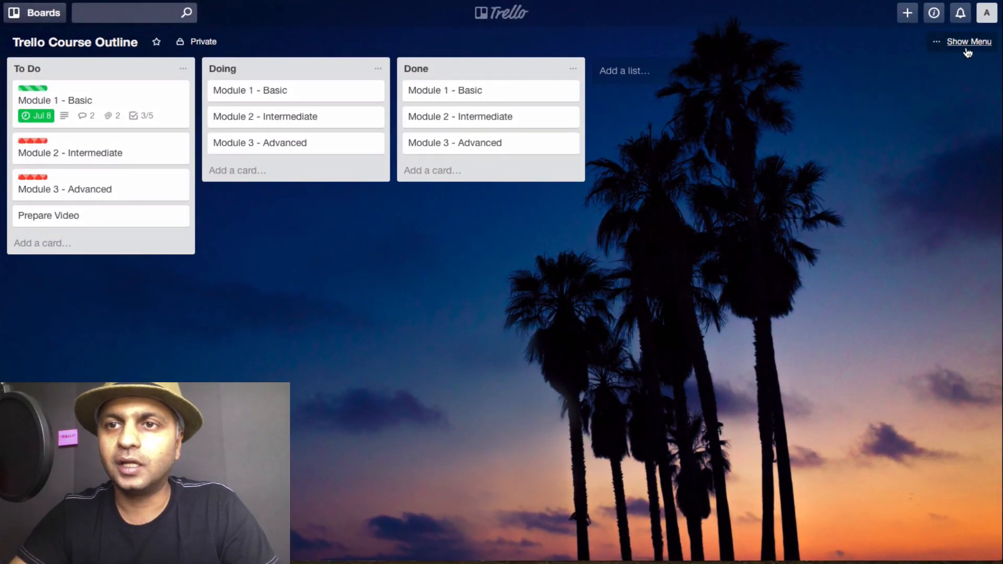
left_click(967, 47)
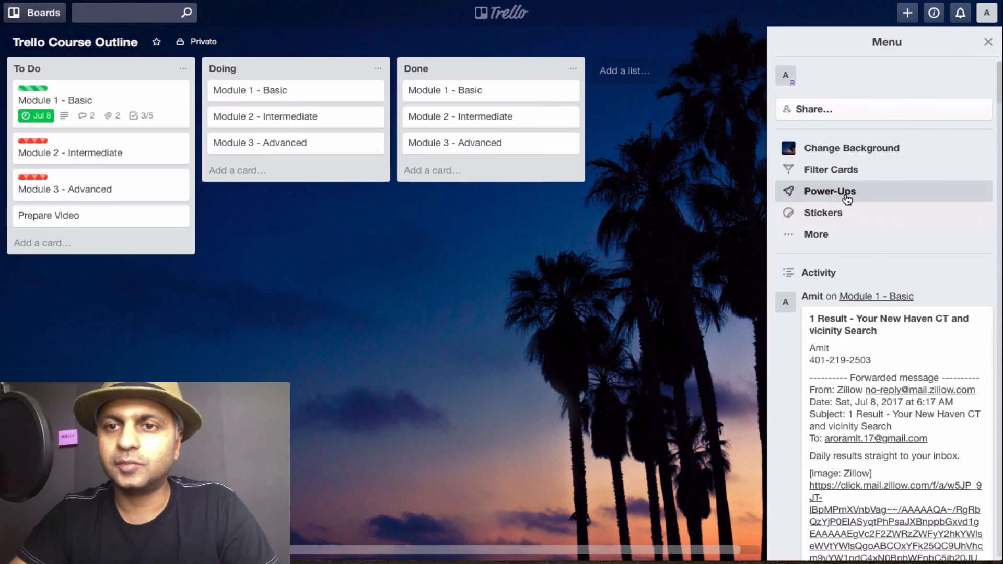
left_click(847, 198)
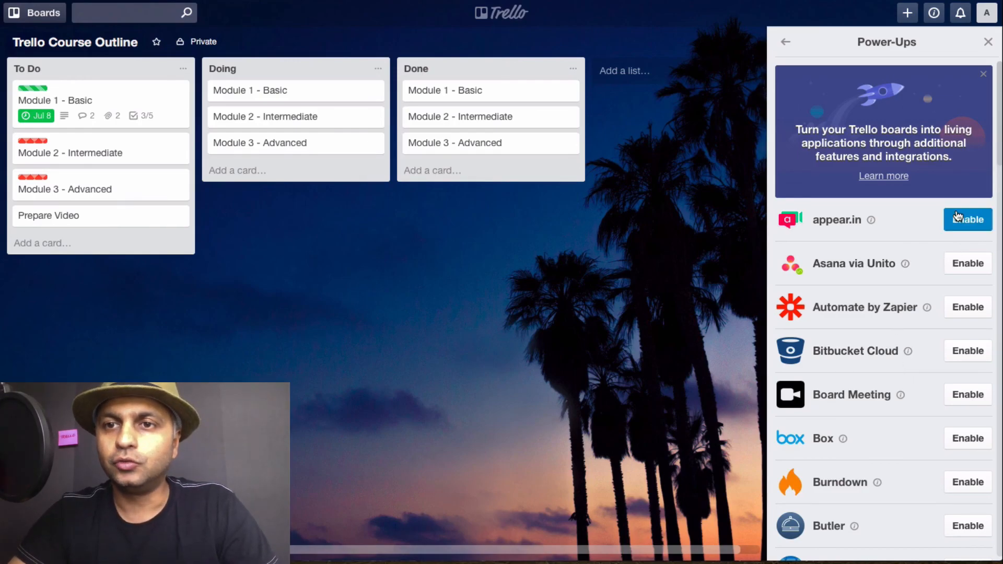
- Enable the Automate by Zapier Power-Up, declining the upgrade offer, and disable it again
left_click(965, 309)
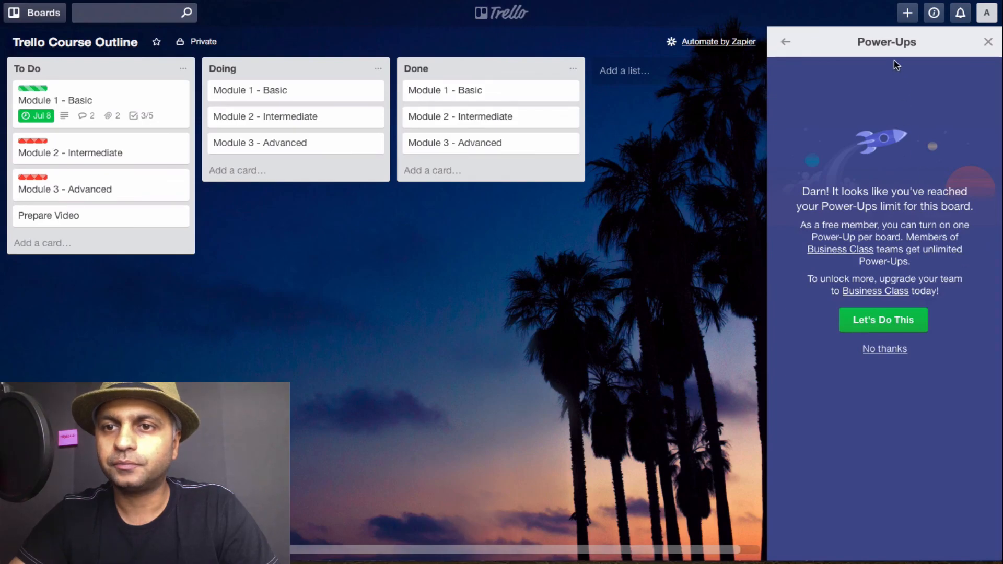
left_click(889, 355)
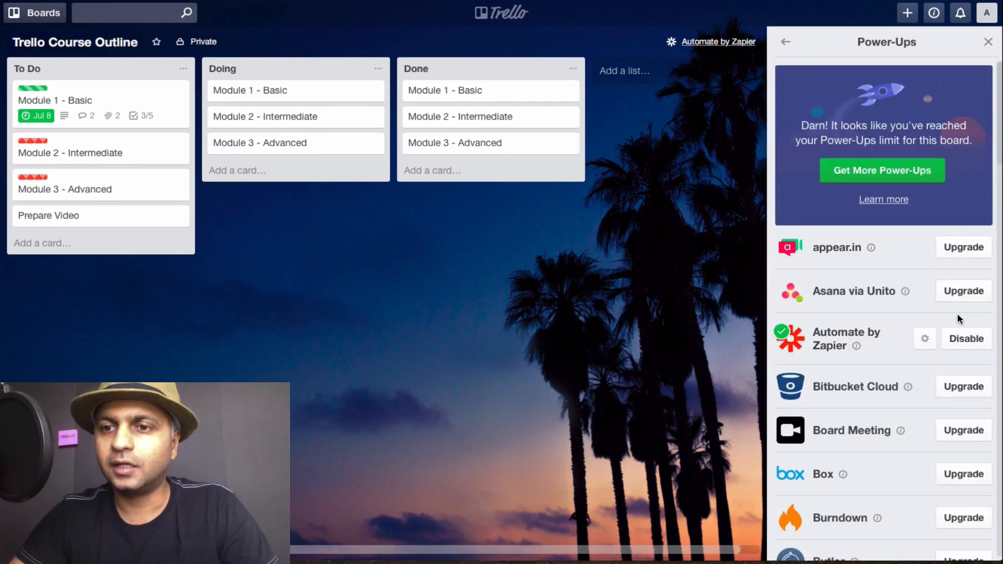
scroll(957, 314, "down", 4)
scroll(958, 317, "up", 2)
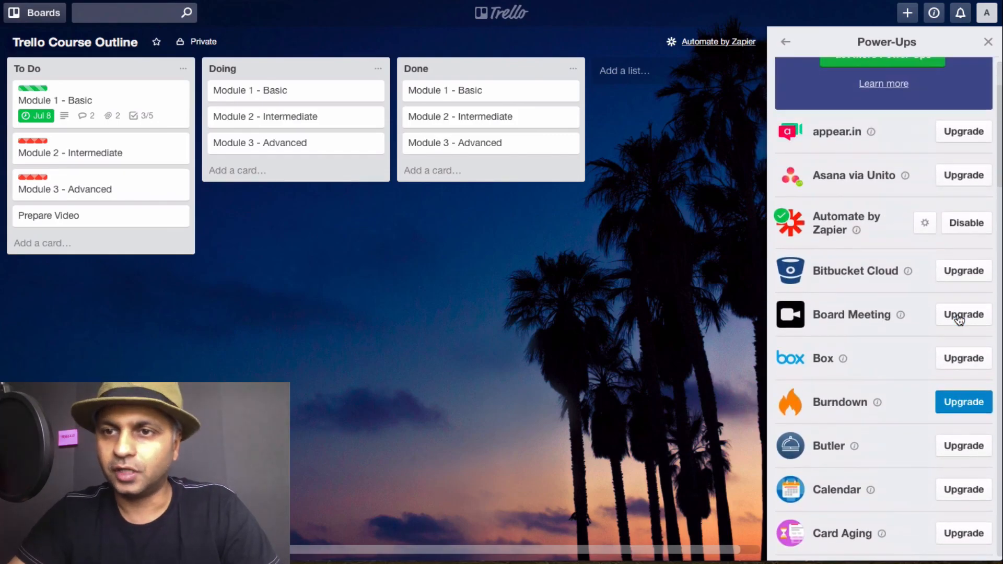
left_click(977, 222)
- Enable the Card Snooze Power-Up and disable it again
scroll(974, 234, "down", 6)
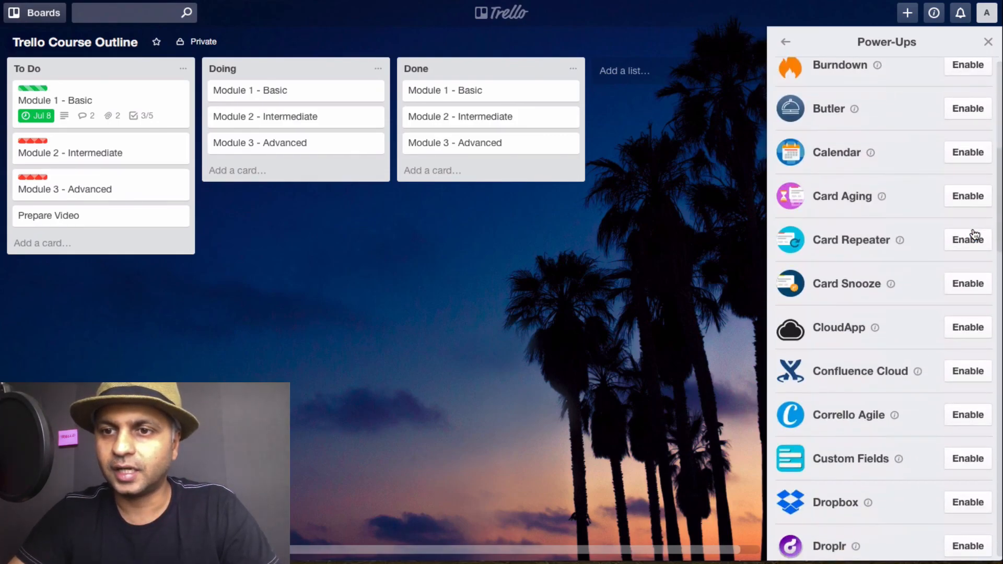
left_click(975, 284)
left_click(967, 320)
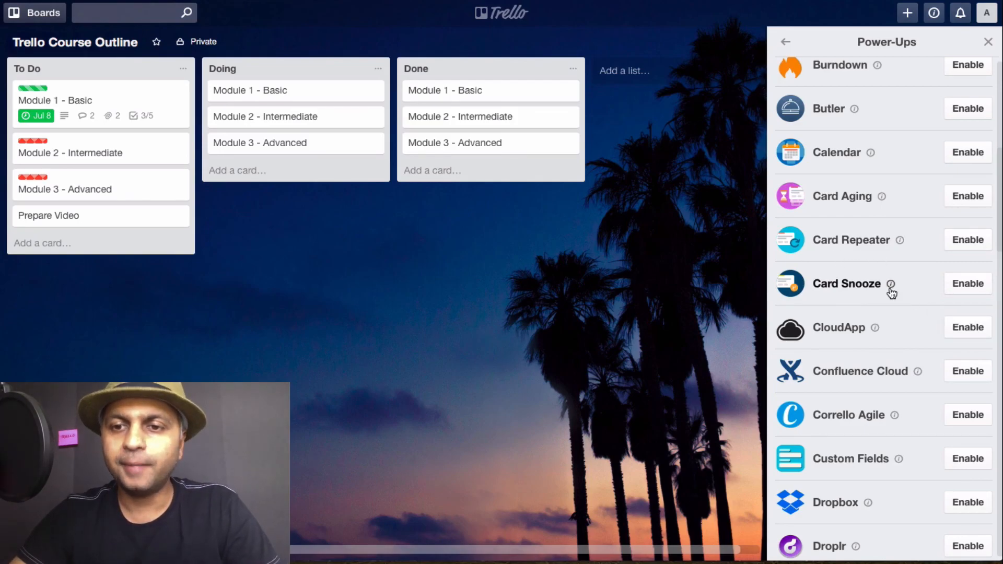
- Look through the remaining available Power-Ups, down to Moxtra, and return to the start of the list
scroll(888, 289, "down", 10)
scroll(890, 291, "down", 7)
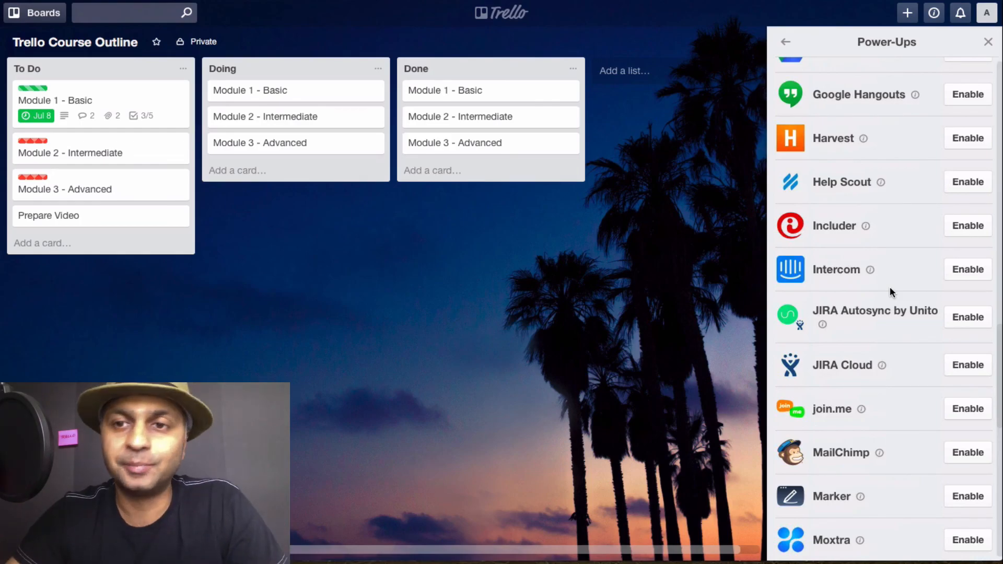
scroll(889, 286, "up", 15)
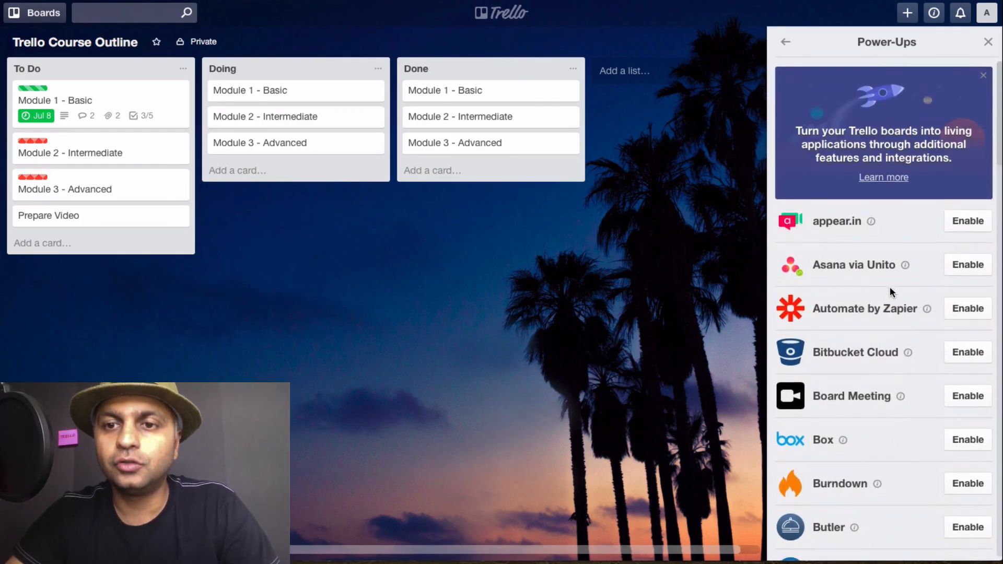
- Leave the Power-Ups for the main board menu and open the Stickers collection to view the available packs
left_click(988, 43)
left_click(952, 46)
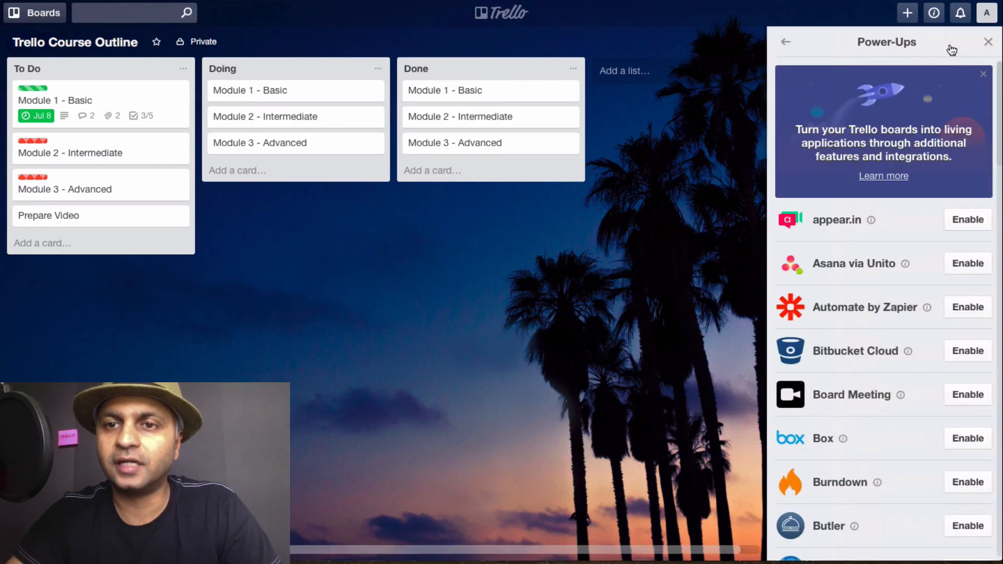
left_click(788, 46)
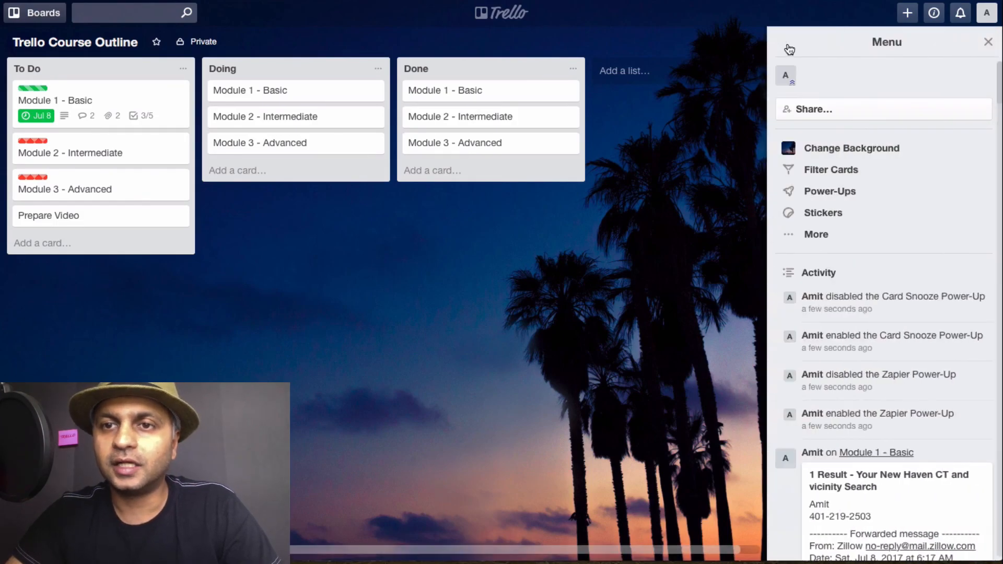
left_click(838, 214)
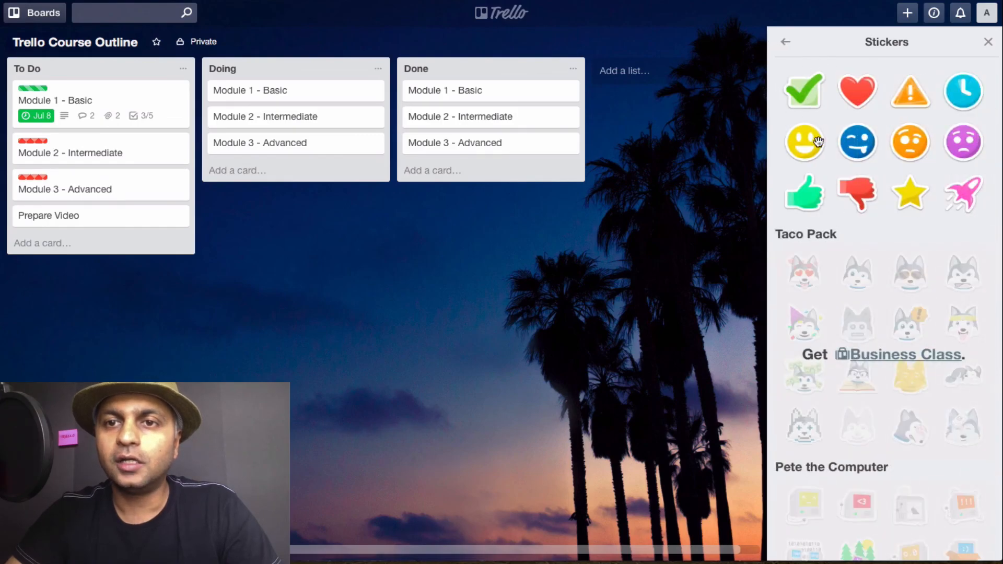
scroll(902, 155, "down", 4)
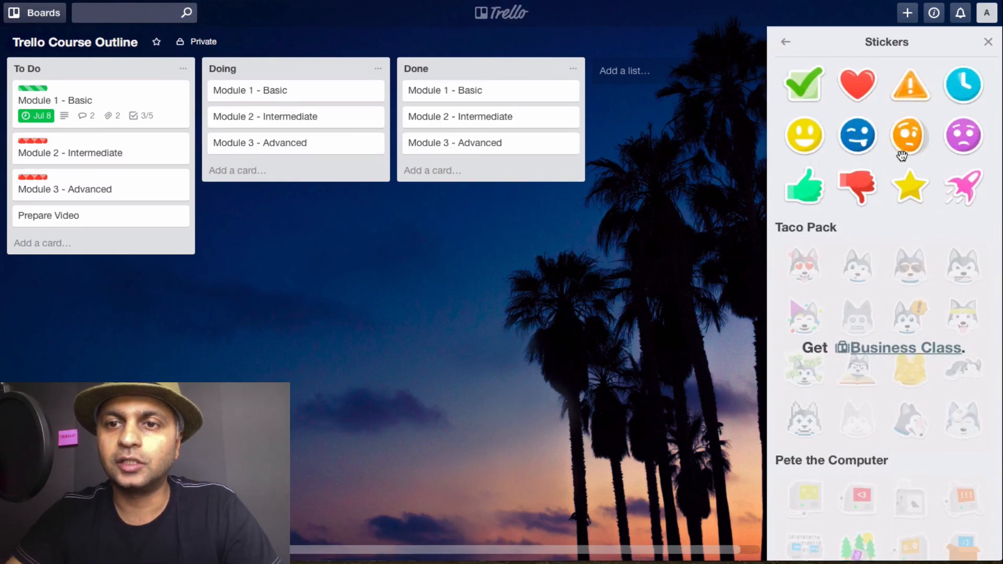
- Add the green check mark, red heart and blue winking face stickers to the Module 1 - Basic card in To Do and close the board menu
scroll(902, 156, "up", 2)
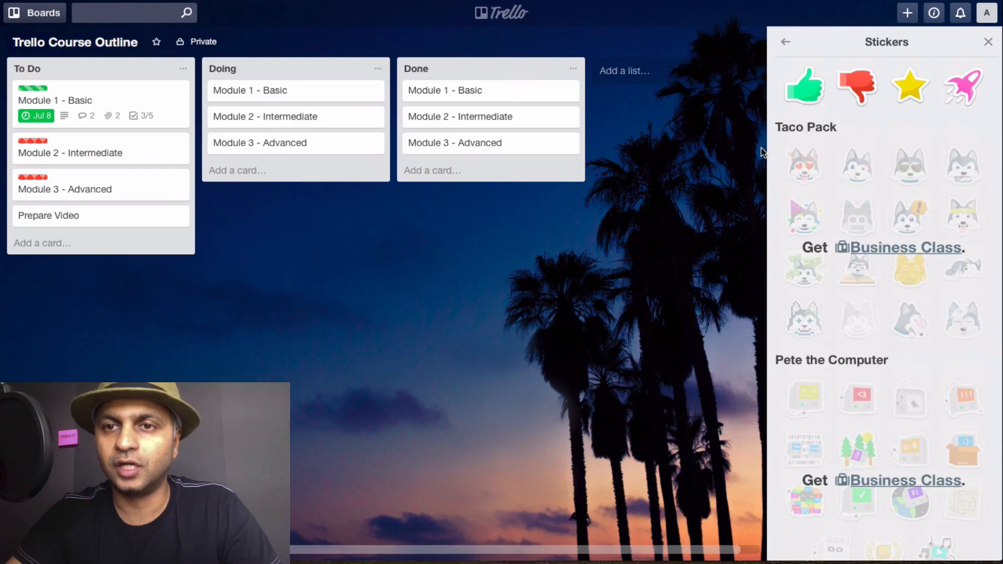
scroll(876, 422, "down", 2)
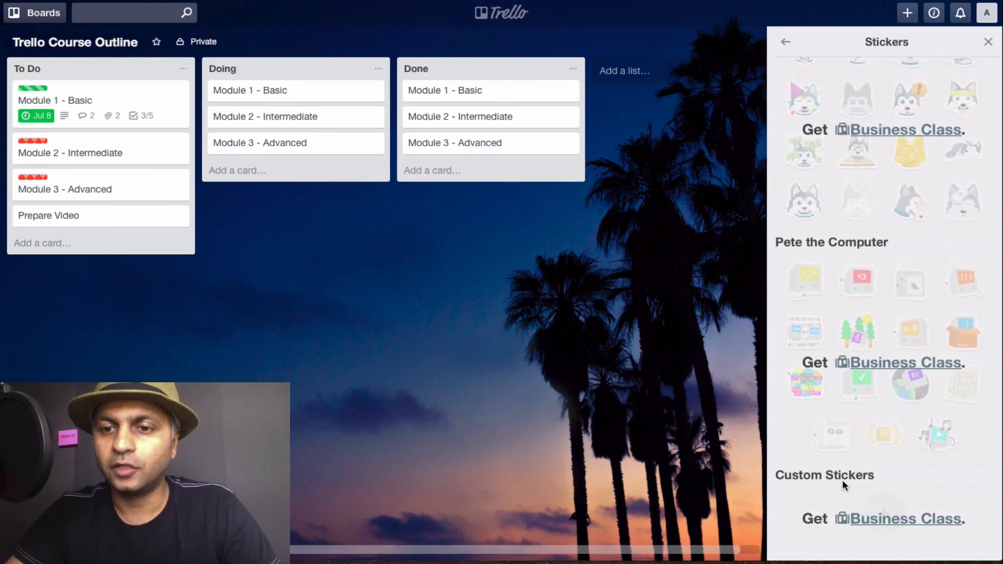
scroll(823, 366, "up", 5)
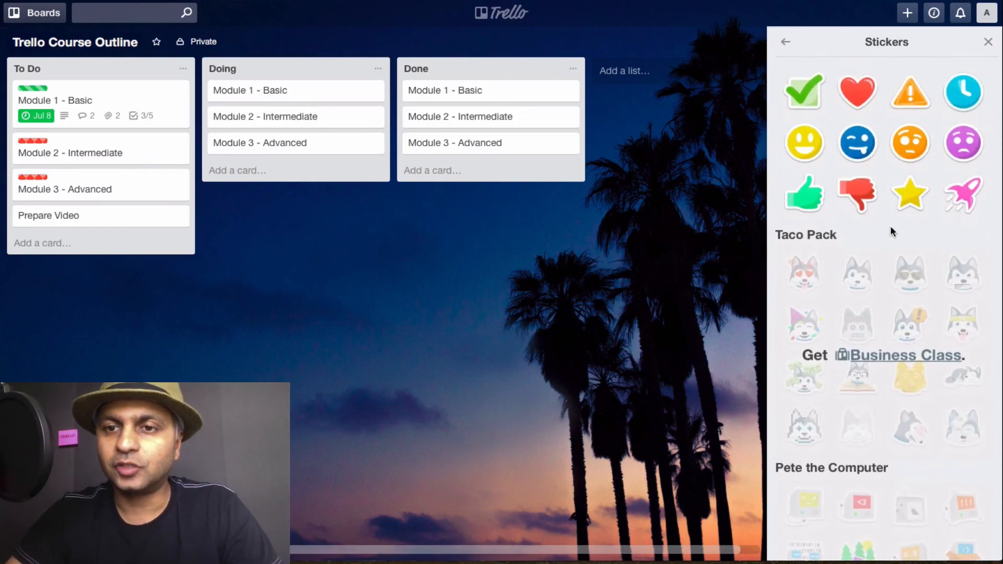
left_click_drag(814, 79, 810, 81)
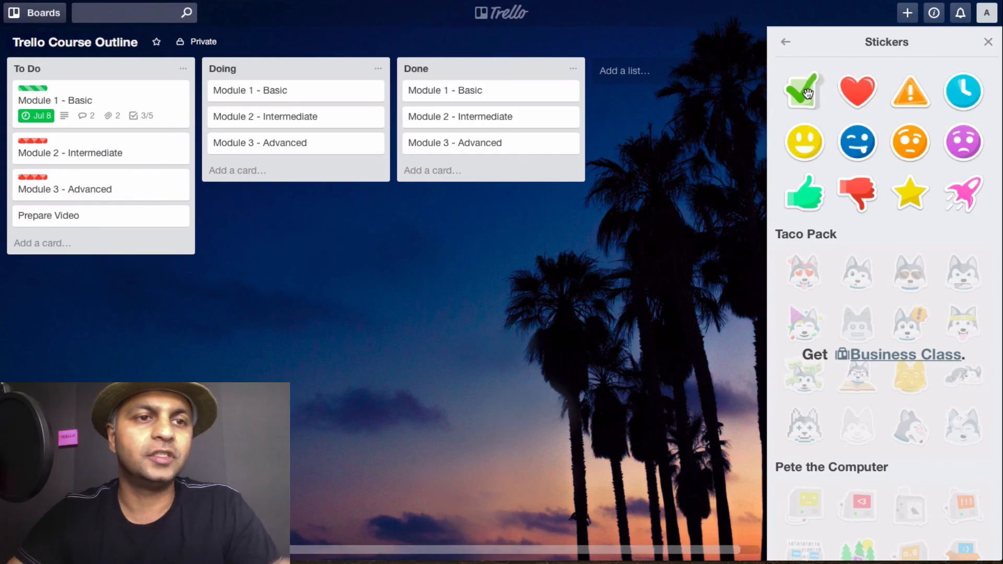
left_click_drag(808, 93, 700, 93)
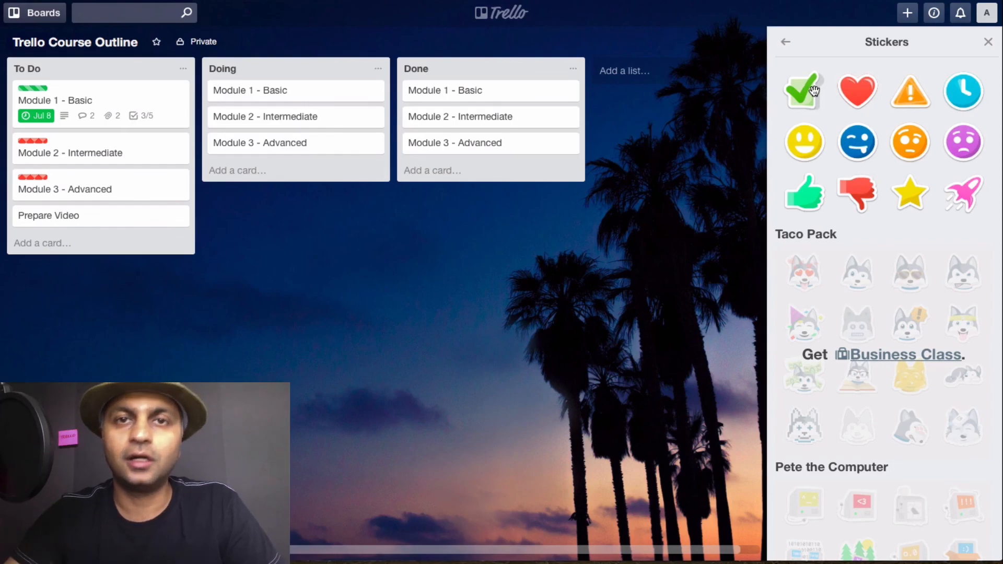
left_click_drag(773, 97, 110, 108)
left_click_drag(470, 72, 153, 106)
left_click_drag(843, 151, 38, 107)
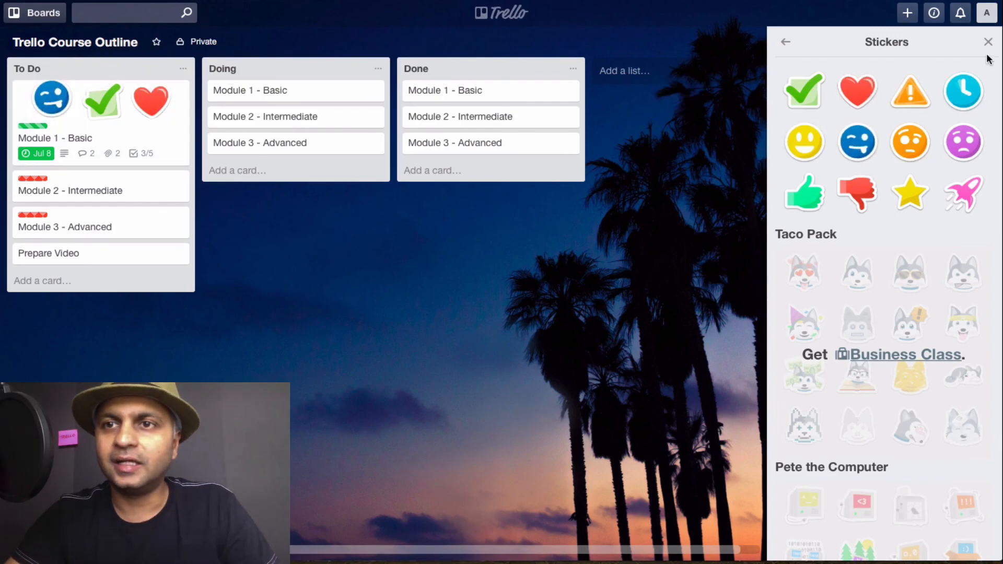
left_click(988, 41)
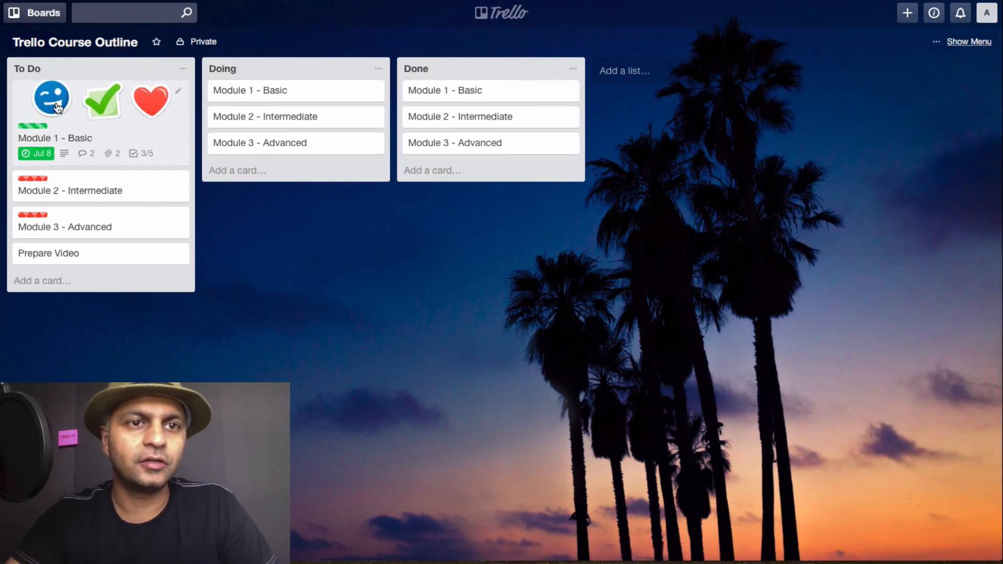
- Remove the heart and check mark stickers from the To Do list's Module 1 - Basic card and save the card
left_click(180, 99)
mouse_move(149, 110)
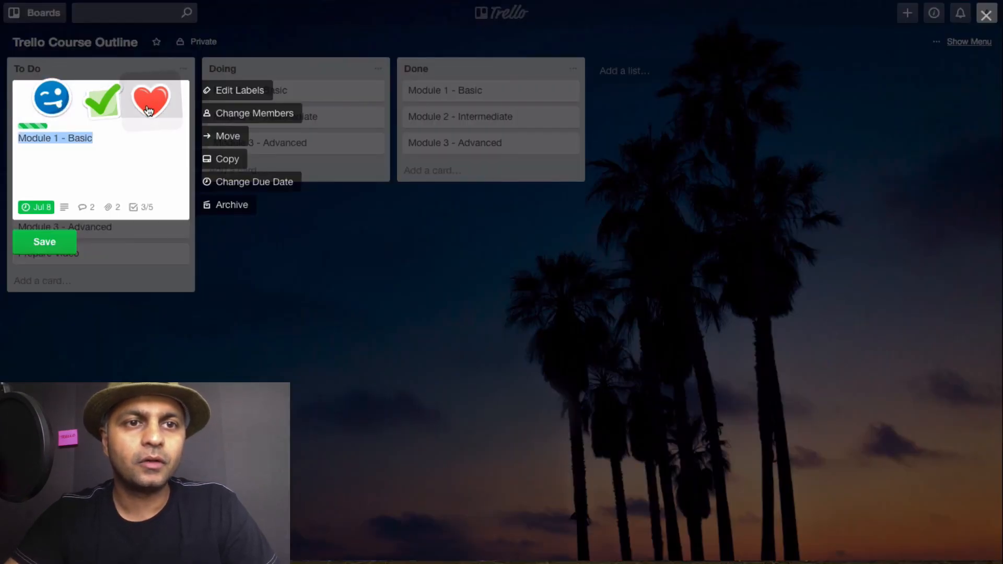
left_click(118, 107)
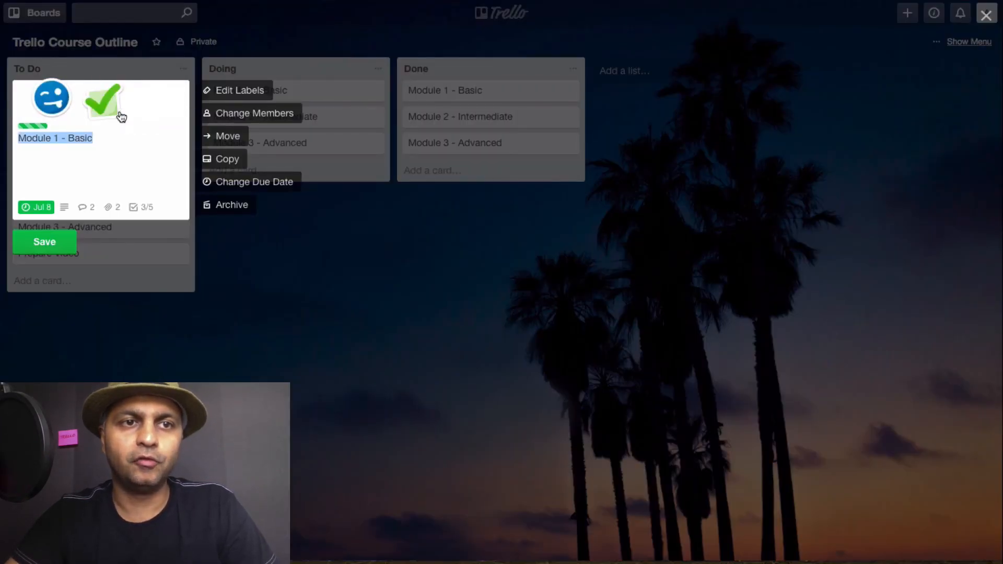
left_click_drag(111, 70, 136, 103)
left_click(79, 106)
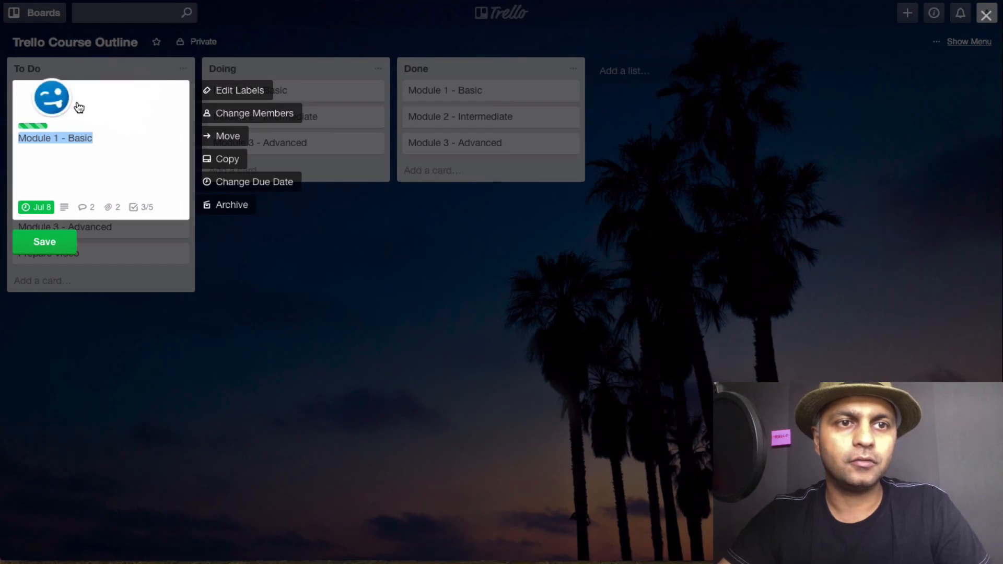
left_click(44, 242)
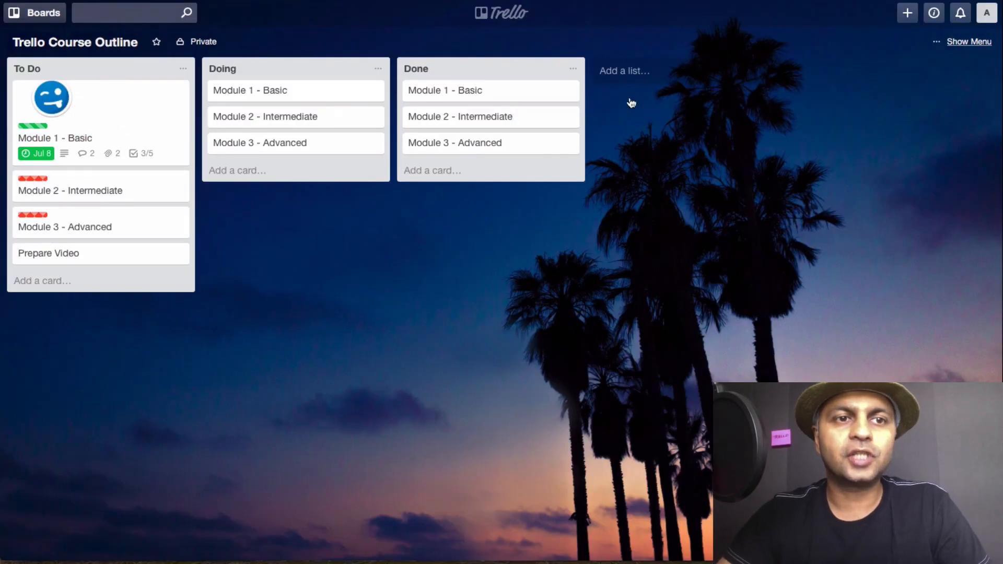
- Add the green check mark and pink rocket stickers to the Module 2 - Intermediate card in To Do and close the board menu
left_click(975, 48)
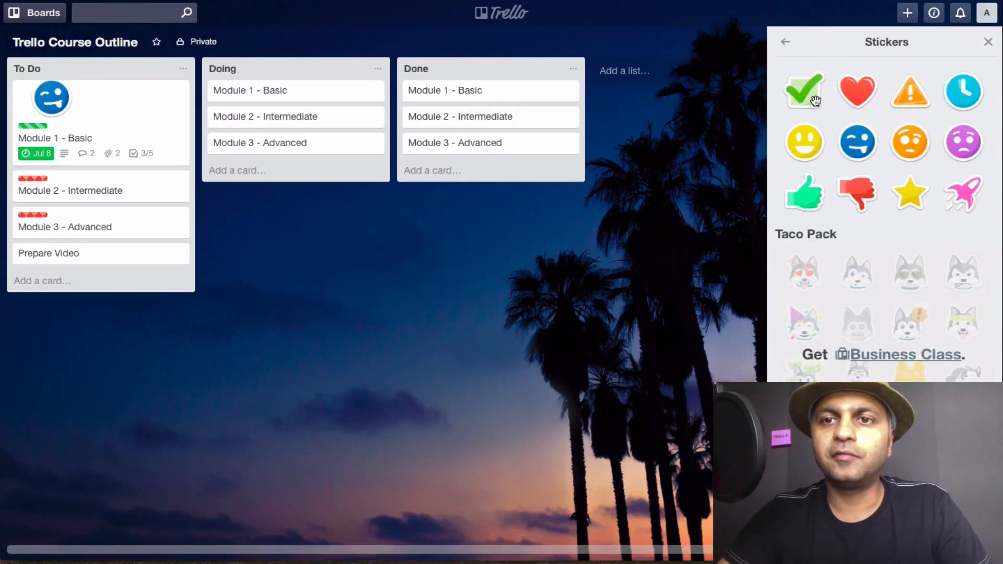
left_click_drag(500, 111, 157, 194)
left_click_drag(955, 197, 46, 199)
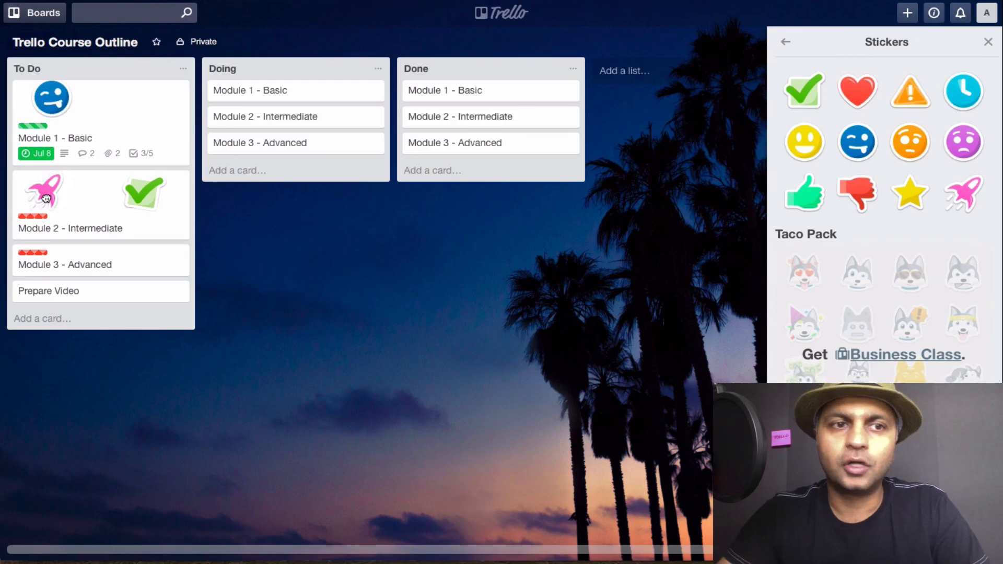
left_click(785, 45)
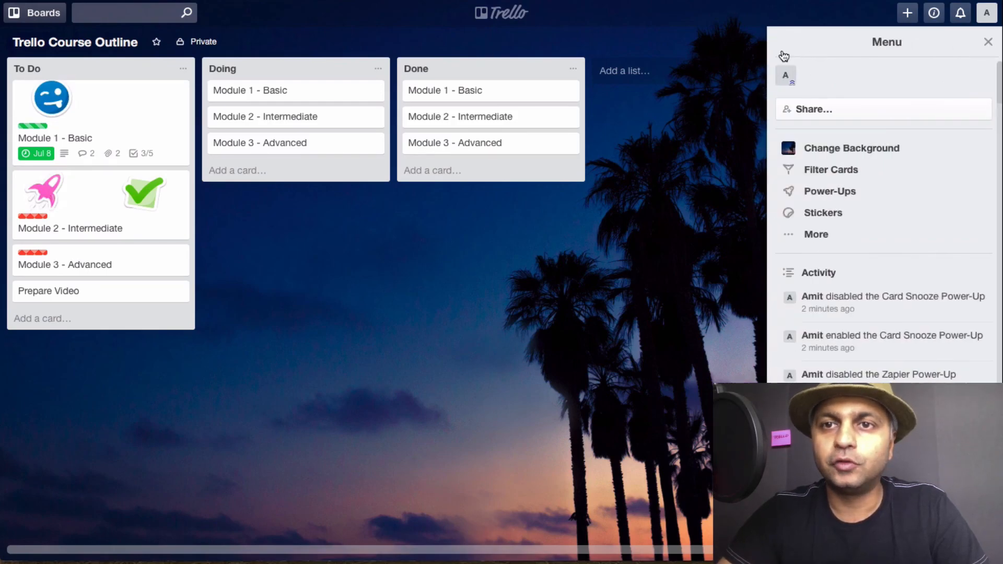
left_click(988, 43)
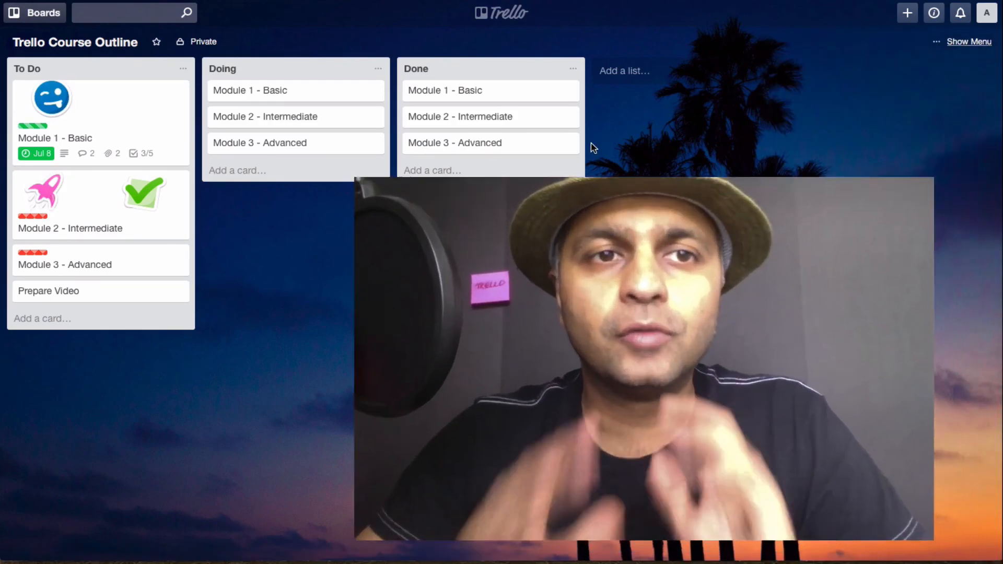